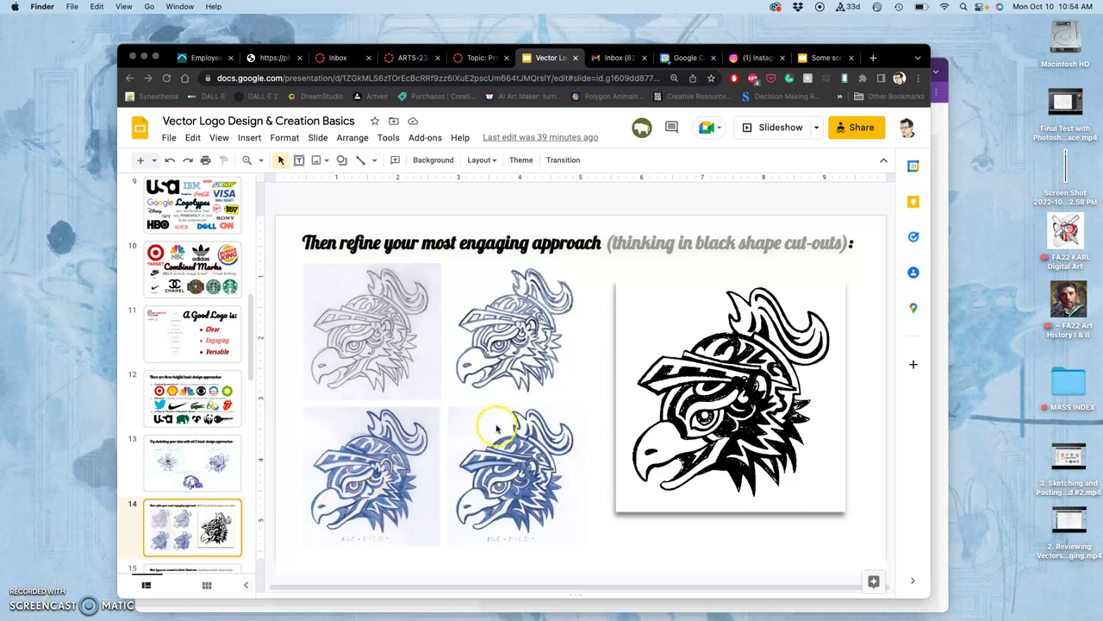
Bring up the Canvas discussion and scroll through the students' posted sketches.
left_click(190, 453)
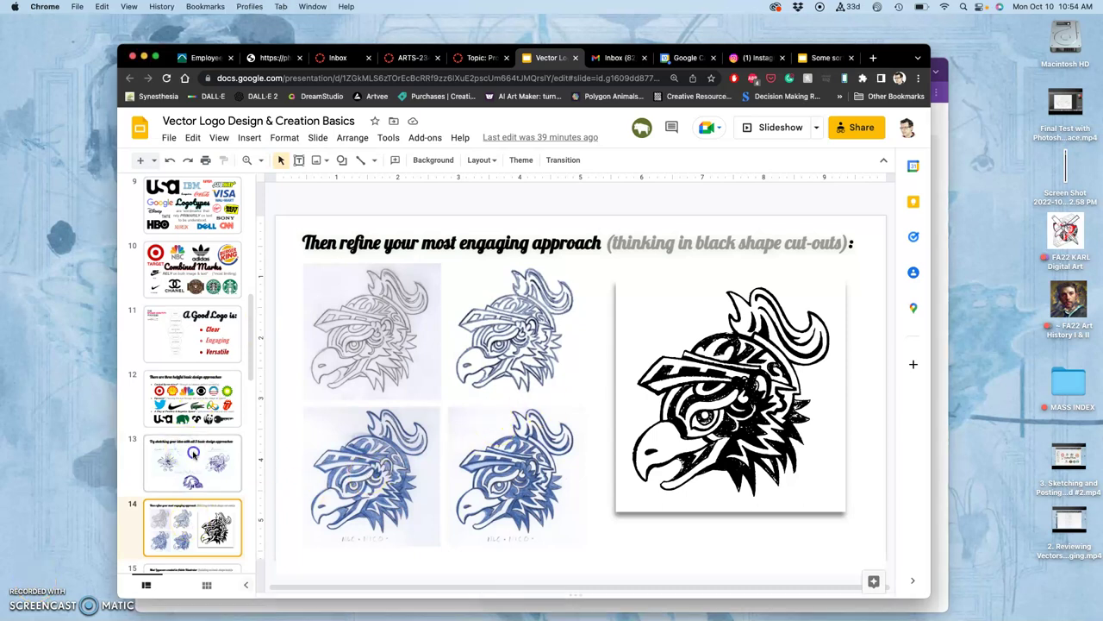
left_click(193, 454)
left_click(481, 59)
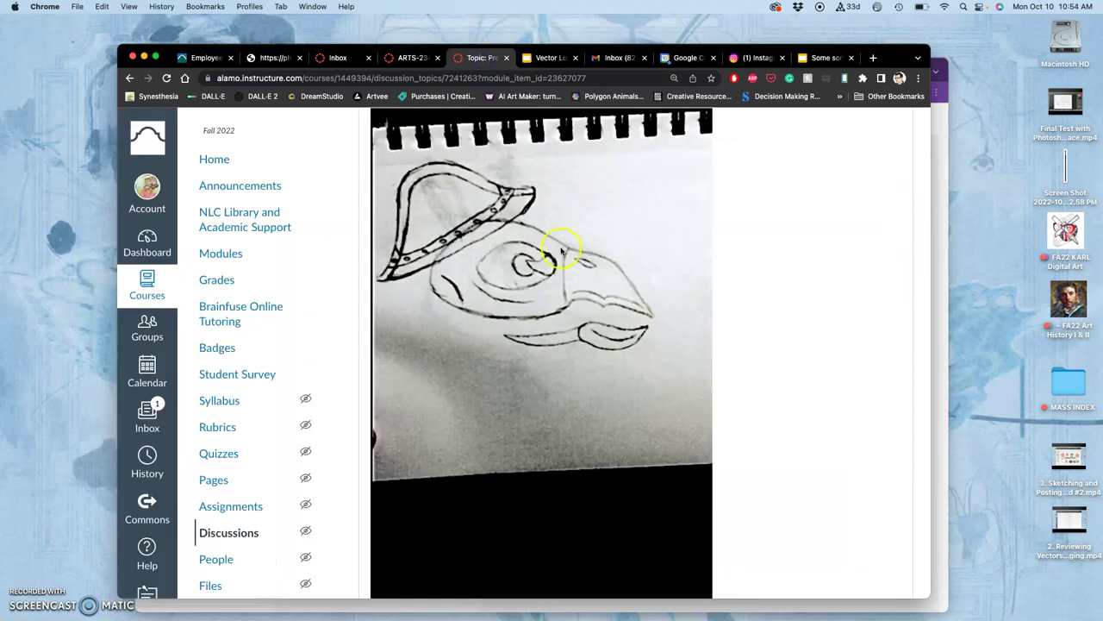
scroll(561, 251, "up", 10)
scroll(561, 251, "down", 15)
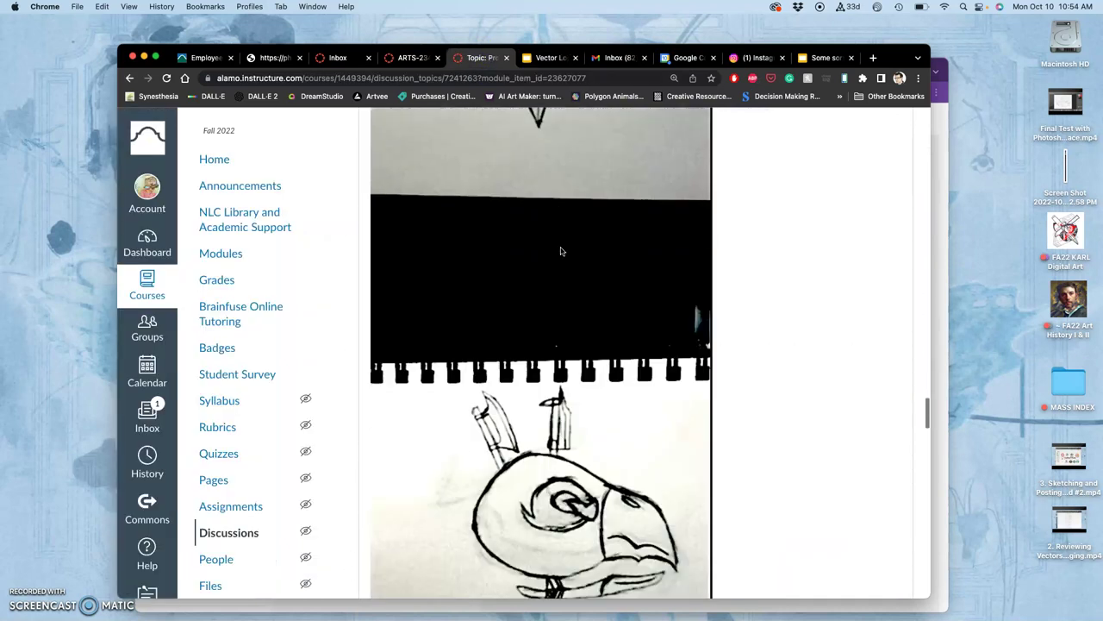
scroll(560, 251, "down", 15)
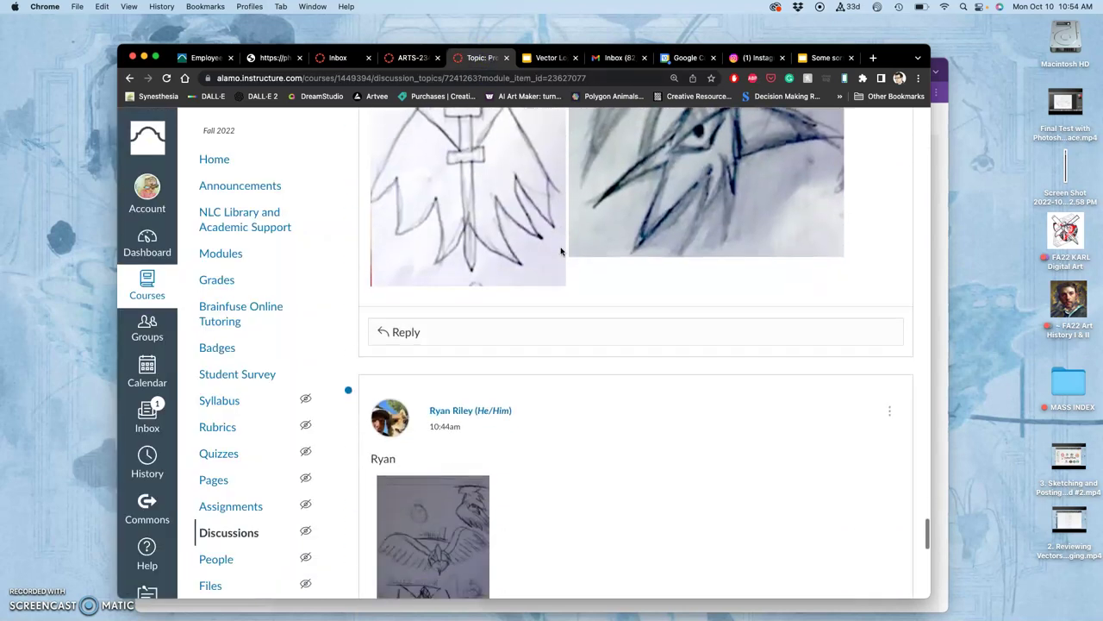
scroll(560, 250, "down", 10)
scroll(560, 251, "up", 10)
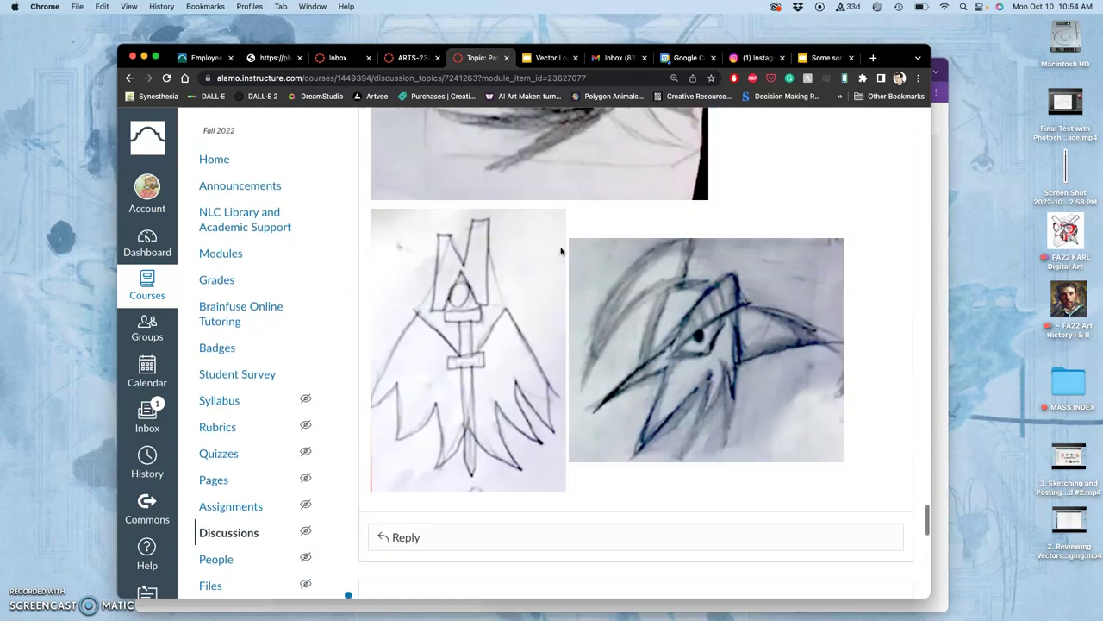
scroll(560, 251, "up", 4)
Reload the discussion page and scroll through the sketches and replies again.
left_click(167, 78)
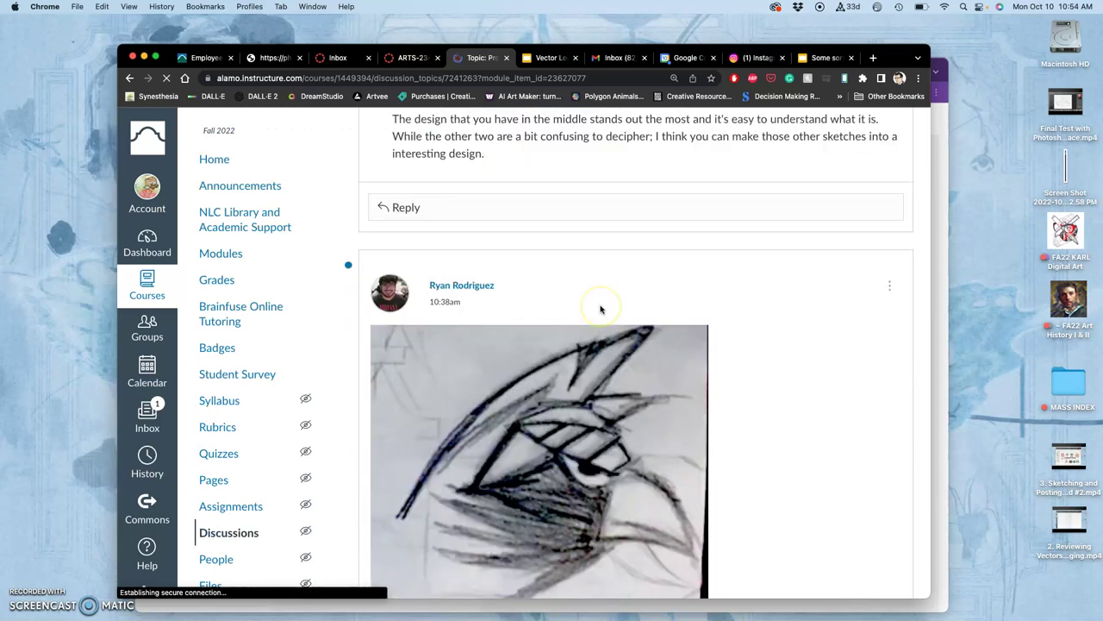
scroll(601, 310, "down", 10)
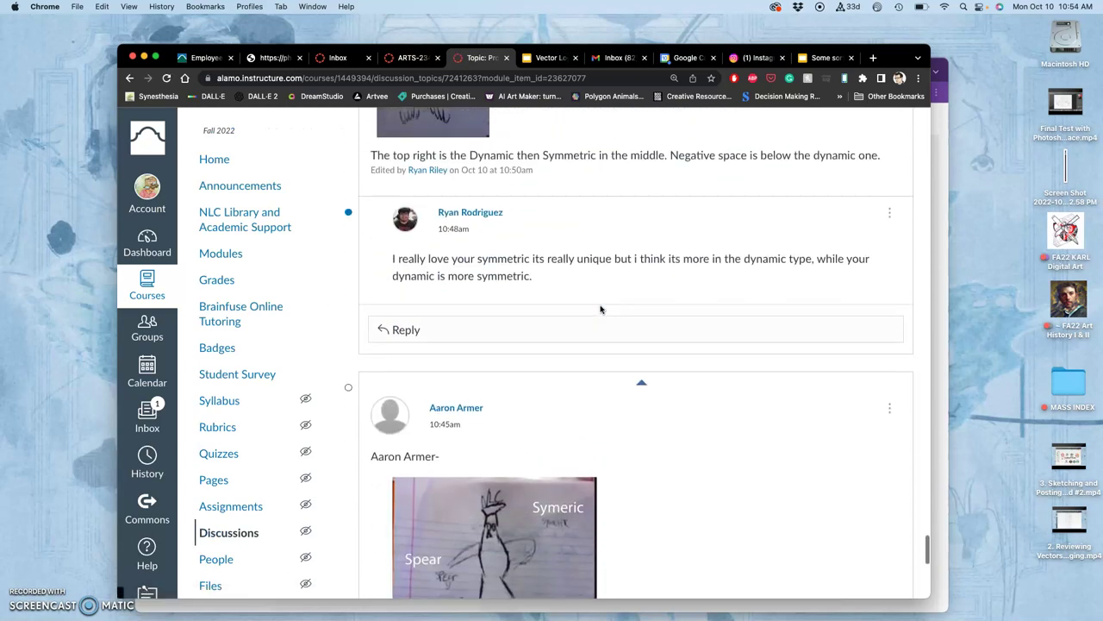
scroll(601, 309, "up", 15)
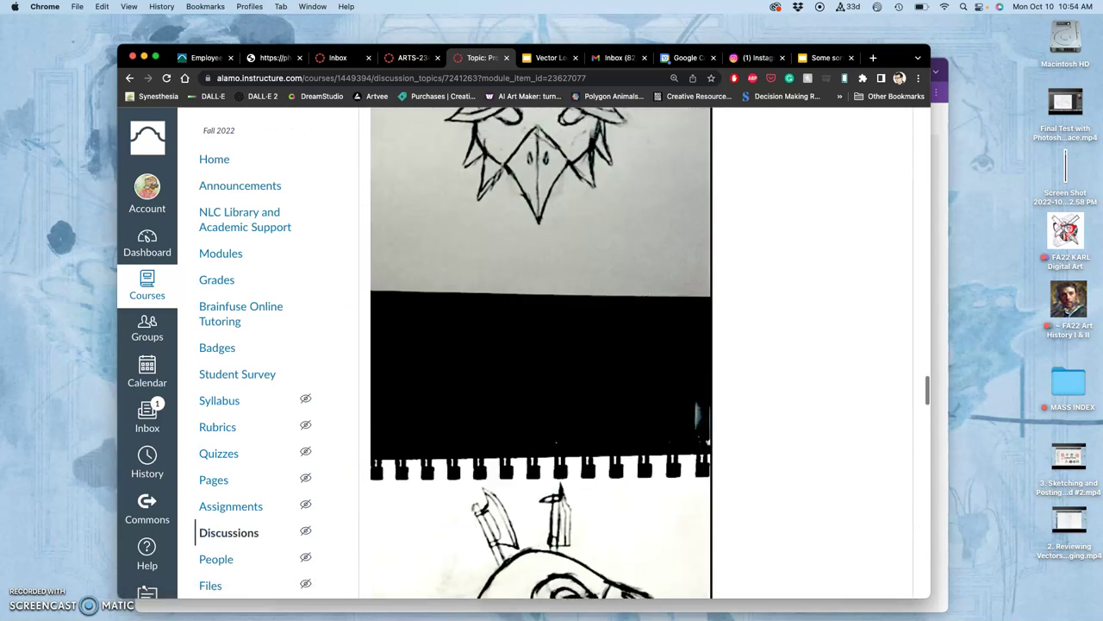
Return to the Vector Logo deck and show slide 14, 'Then refine your most engaging approach'.
left_click(548, 58)
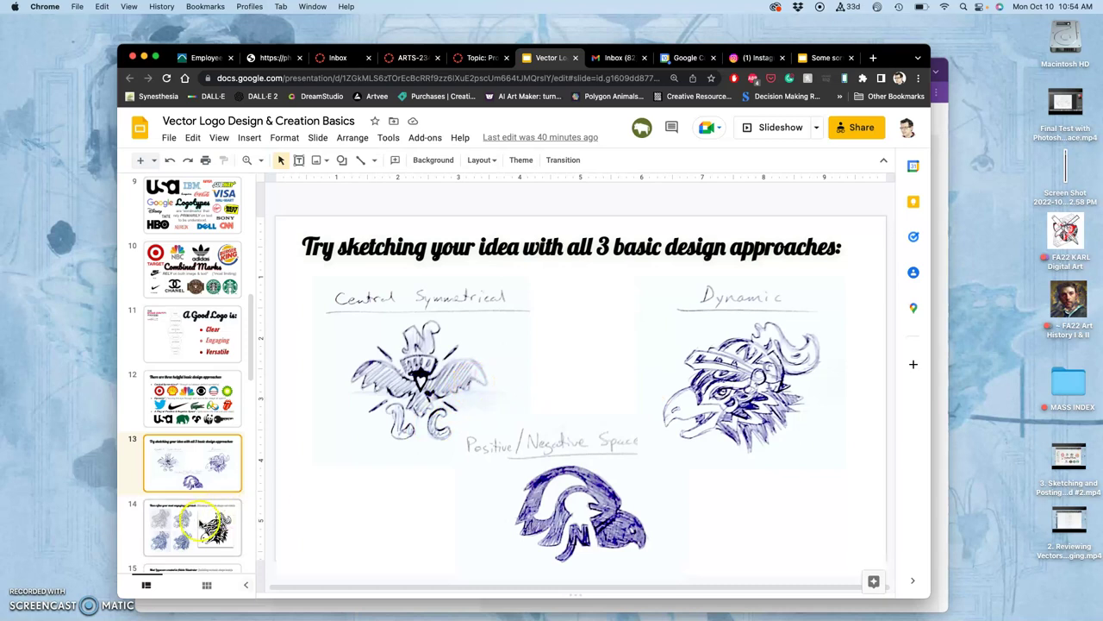
left_click(200, 524)
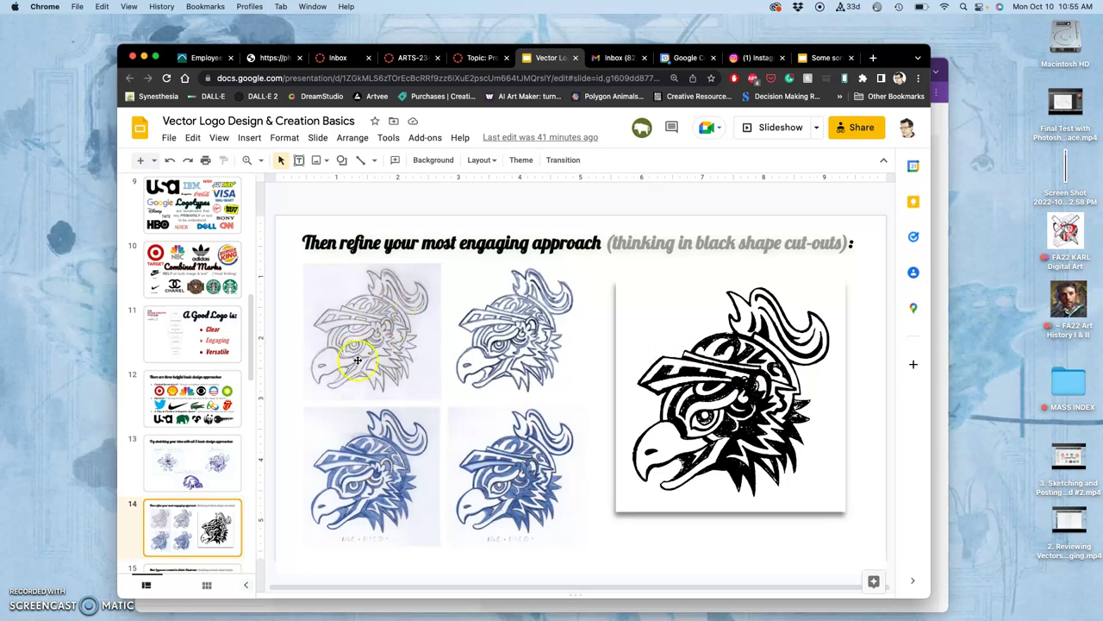
Briefly present slide 14 full screen, then adjust the browser zoom back in the editor.
left_click(755, 124)
key("super+minus")
key("super+equal")
key("super+equal")
key("super+equal")
key("super+equal")
key("super+equal")
key("super+equal")
key("super+equal")
key("super+equal")
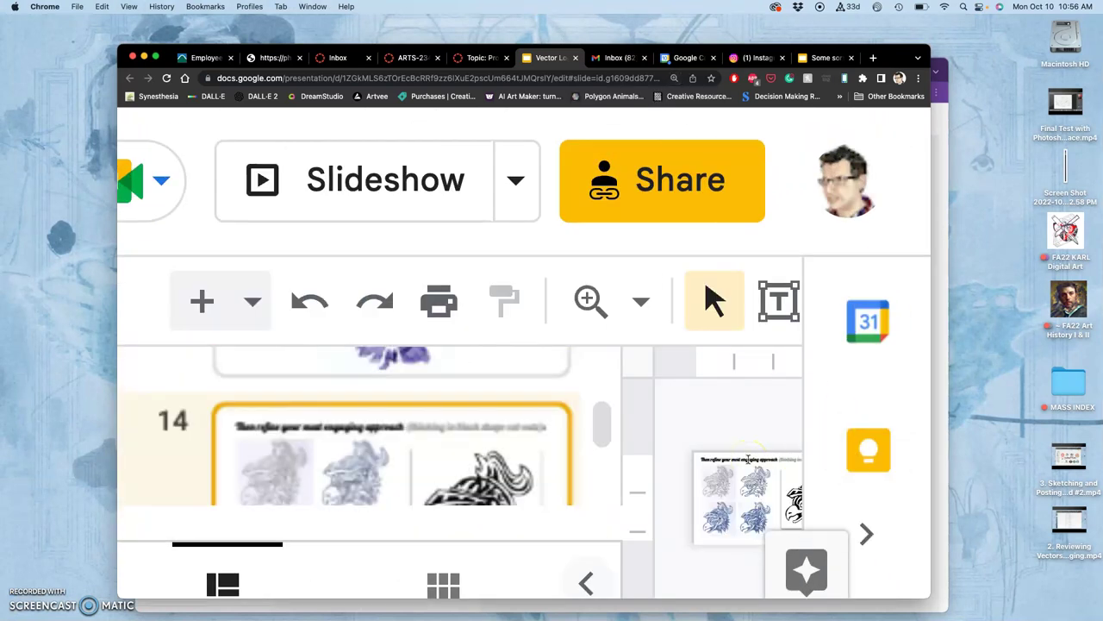
Widen the browser window and readjust page zoom so the whole editor fits.
left_click_drag(928, 510, 1024, 518)
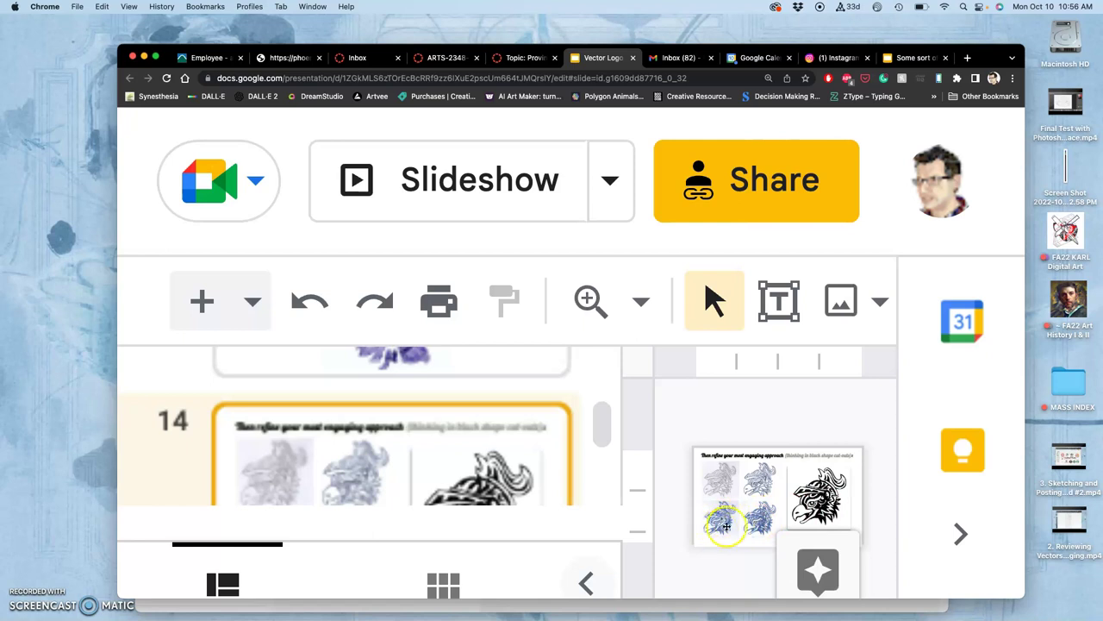
key("super+equal")
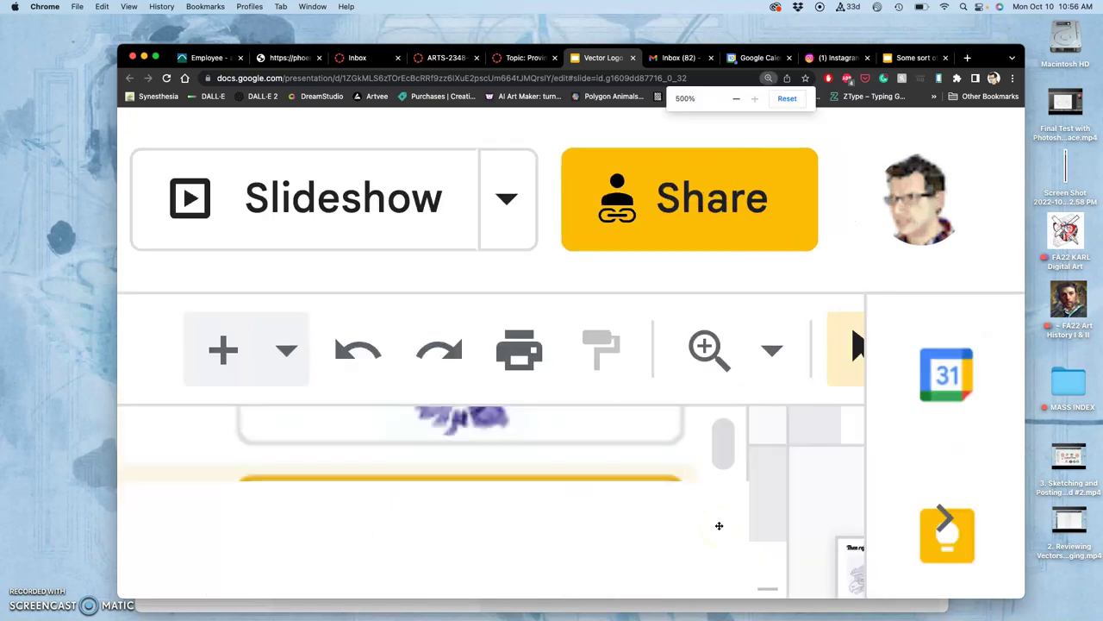
key("super+minus")
key("super+minus")
key("super+minus")
key("super+minus")
key("super+minus")
key("super+minus")
key("super+minus")
key("super+minus")
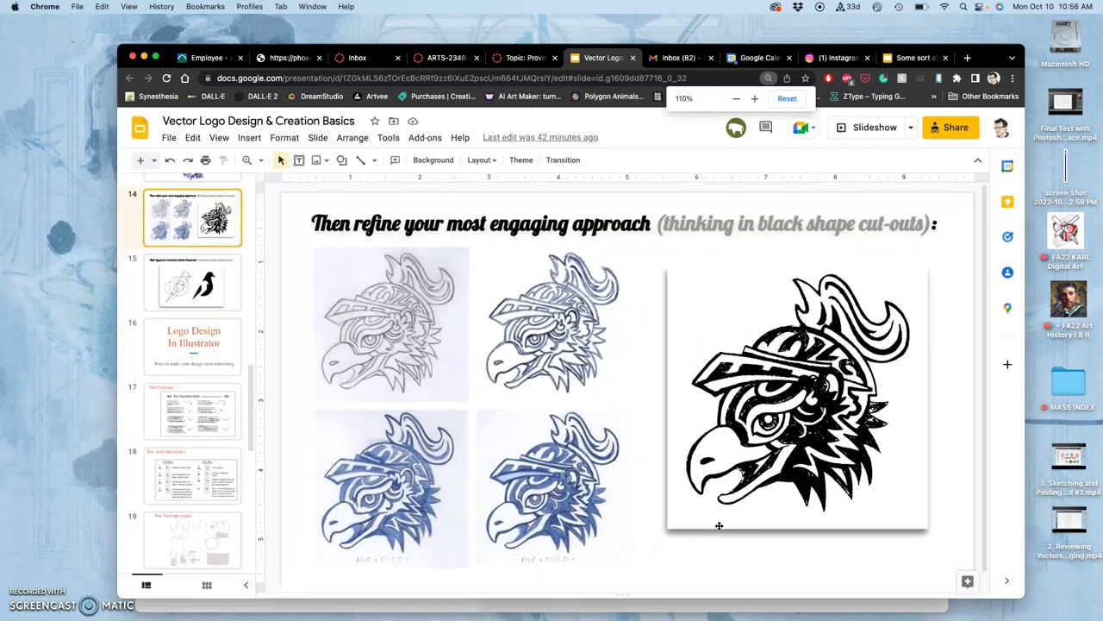
Zoom the browser page out to 80%, then 75%.
key("super+minus")
key("super+minus")
key("super+minus")
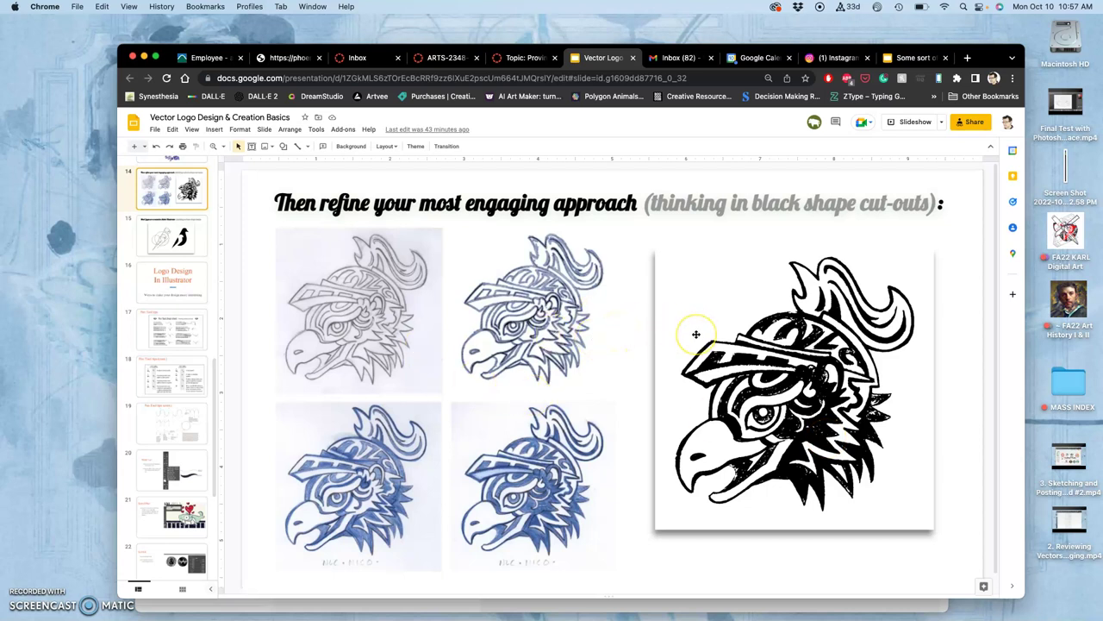
key("super+minus")
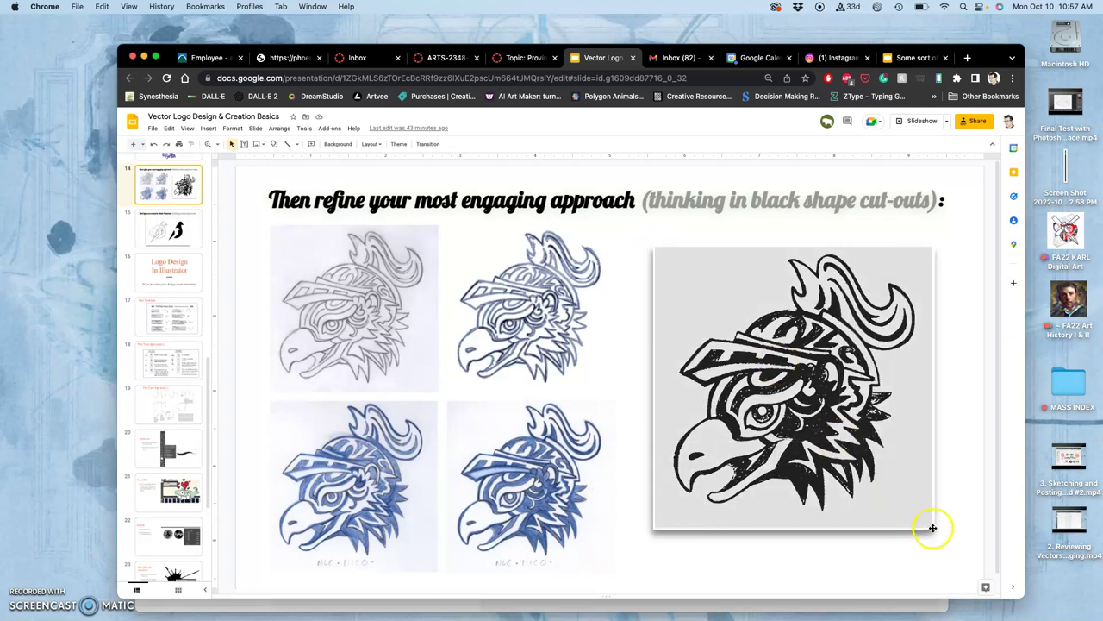
Screenshot the black cut-out hawk, then show slide 15 on making logos in Illustrator.
left_click_drag(934, 526, 933, 528)
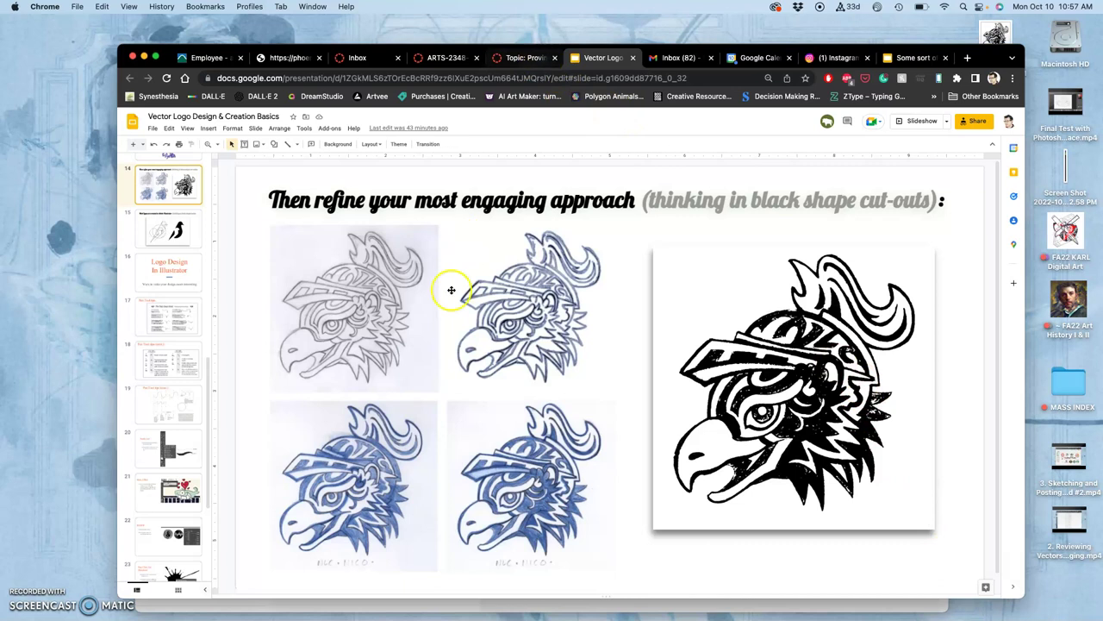
left_click(179, 238)
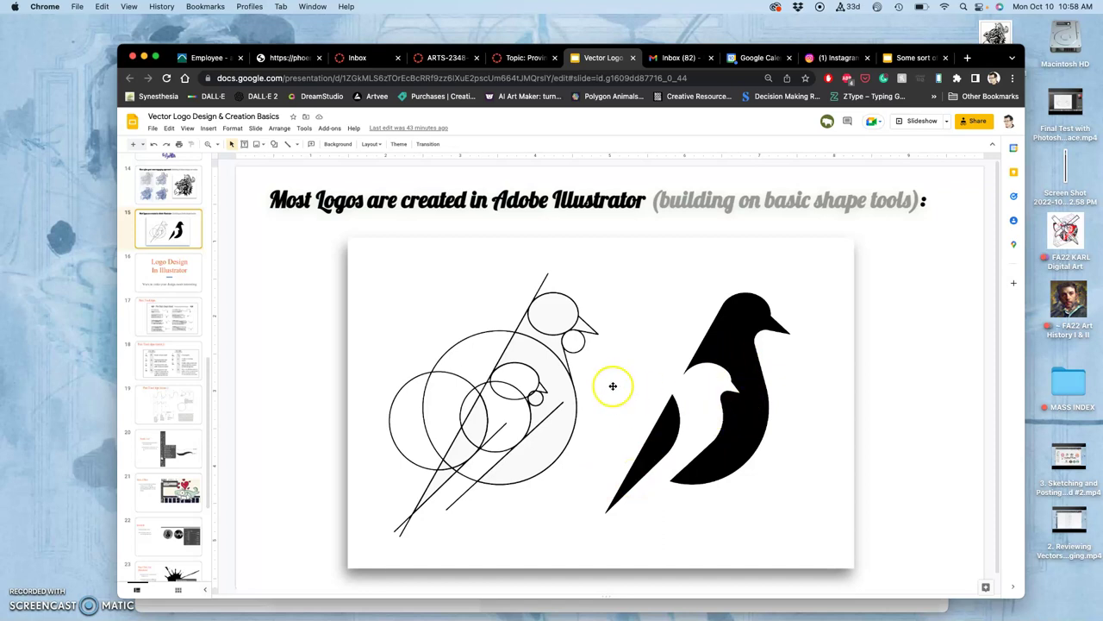
Step through slides 16–20: Logo Design in Illustrator, Pen Tool tips, path diagrams, Width Tool.
left_click(167, 278)
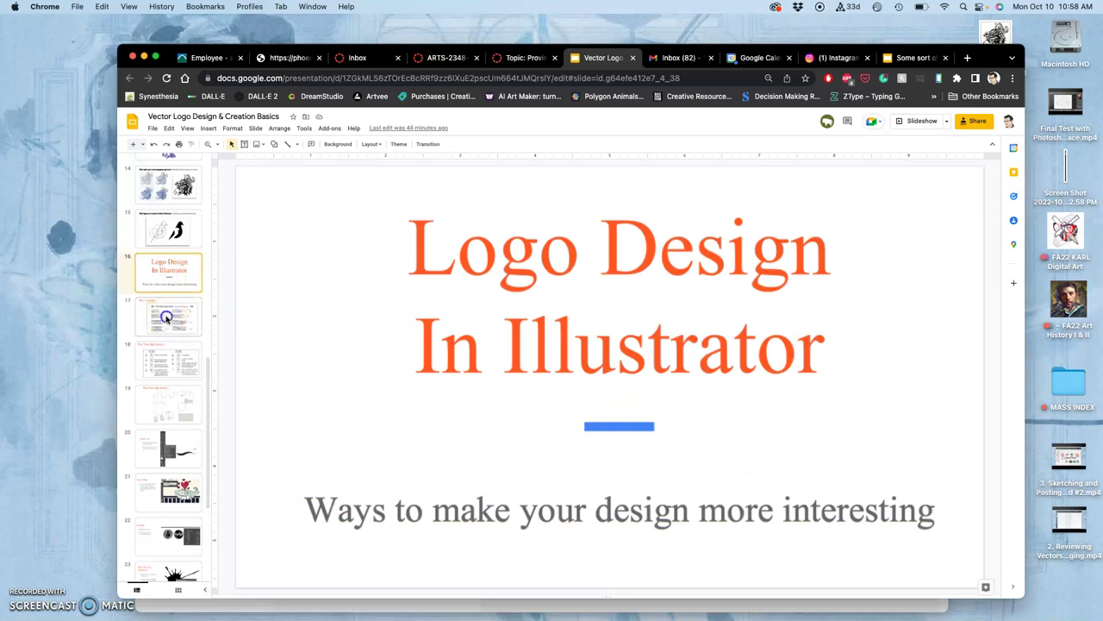
left_click(168, 315)
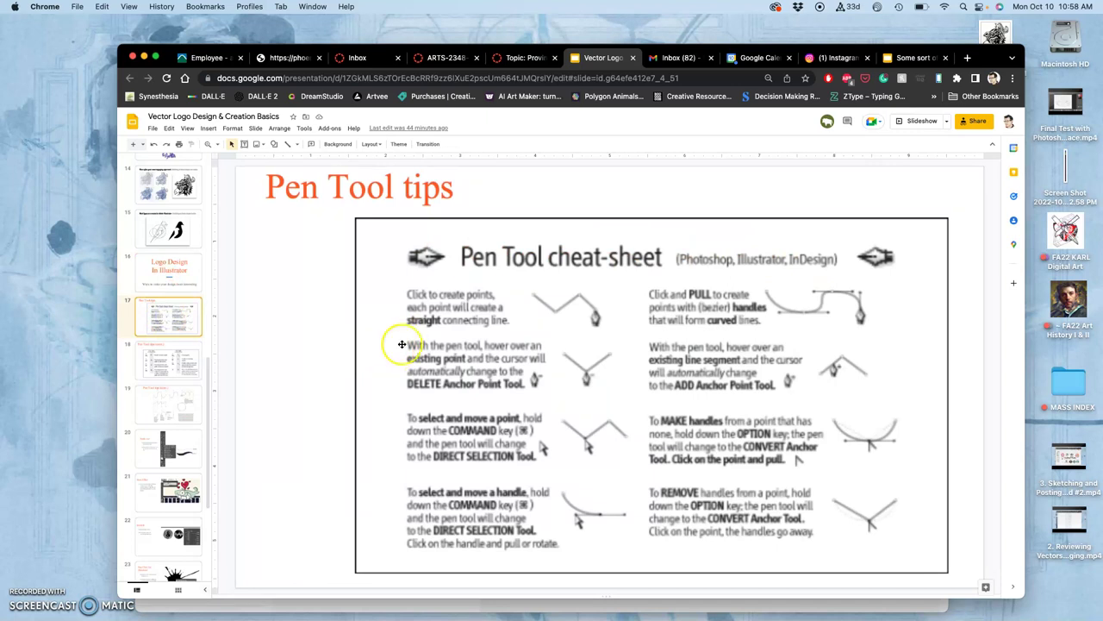
left_click(182, 367)
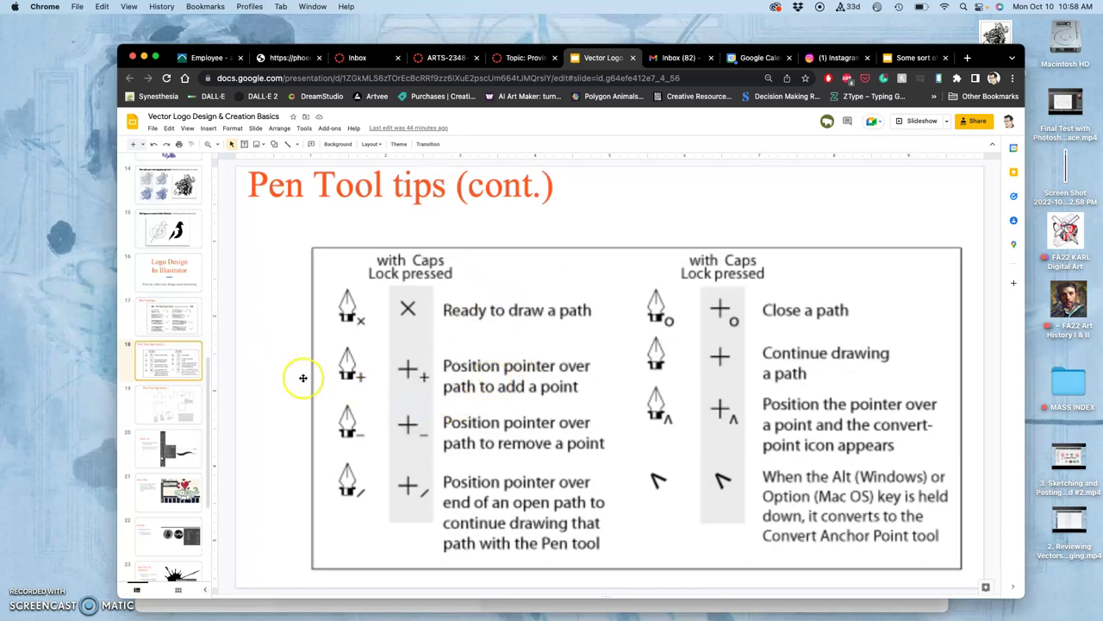
left_click(191, 408)
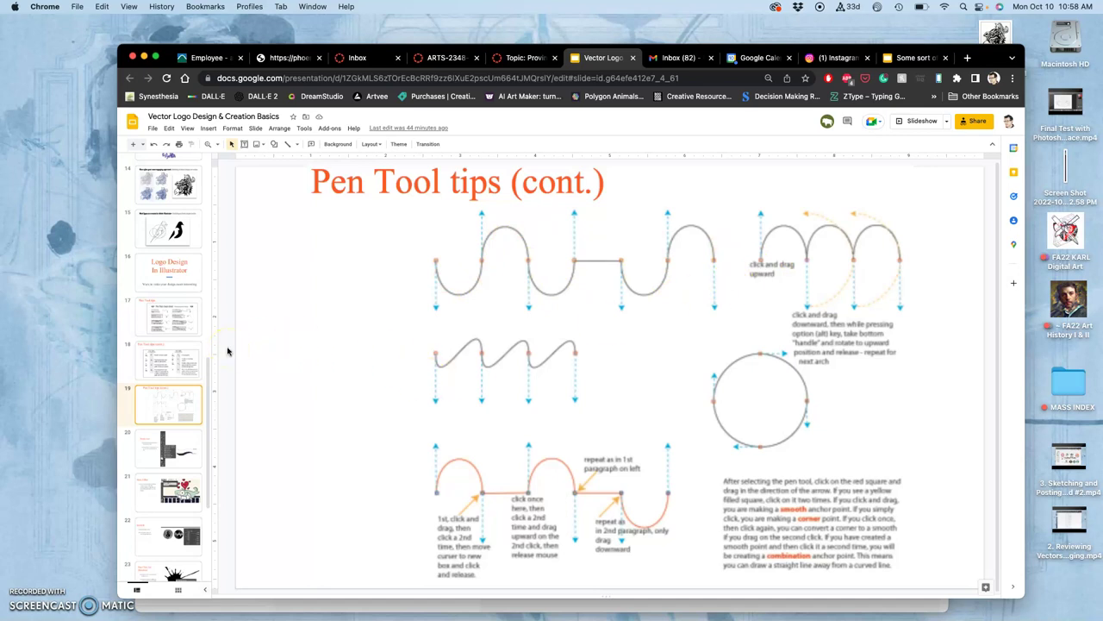
left_click(177, 361)
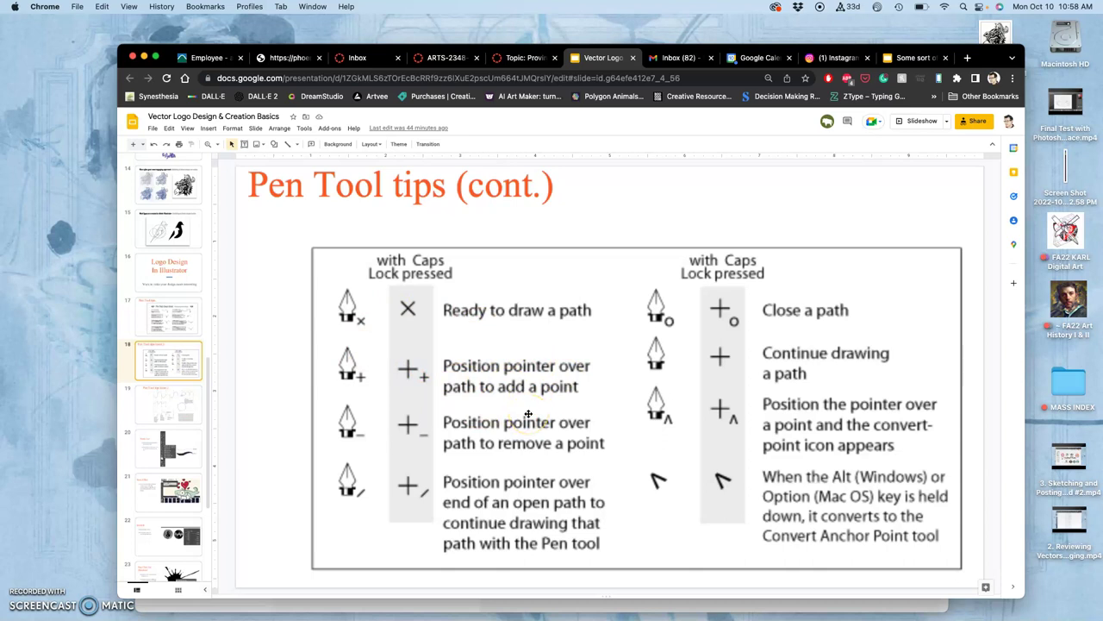
left_click(179, 409)
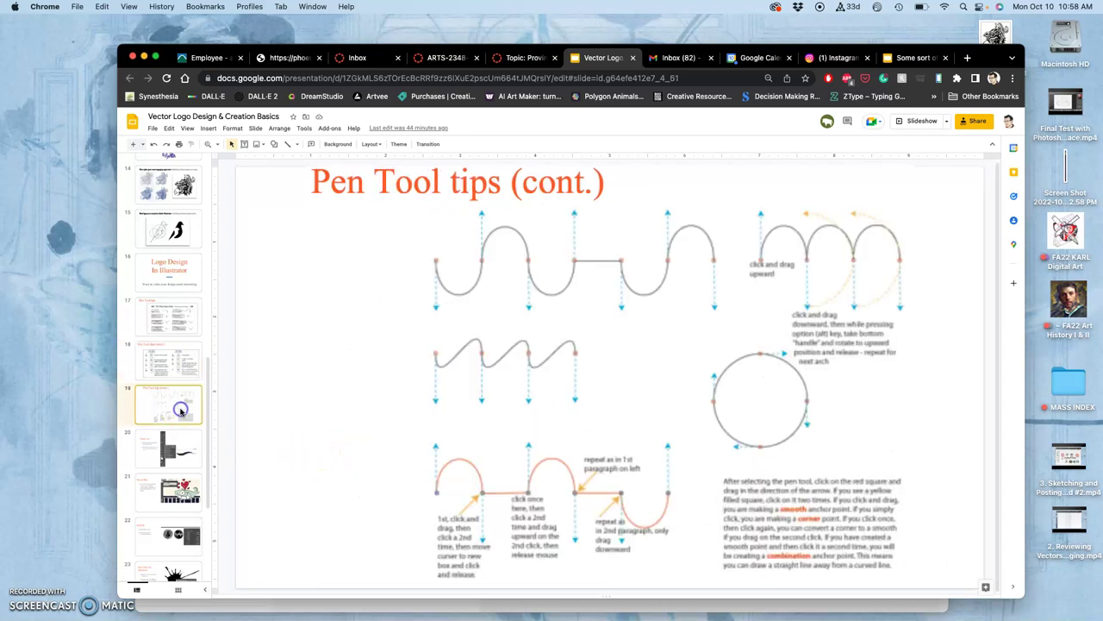
left_click(181, 452)
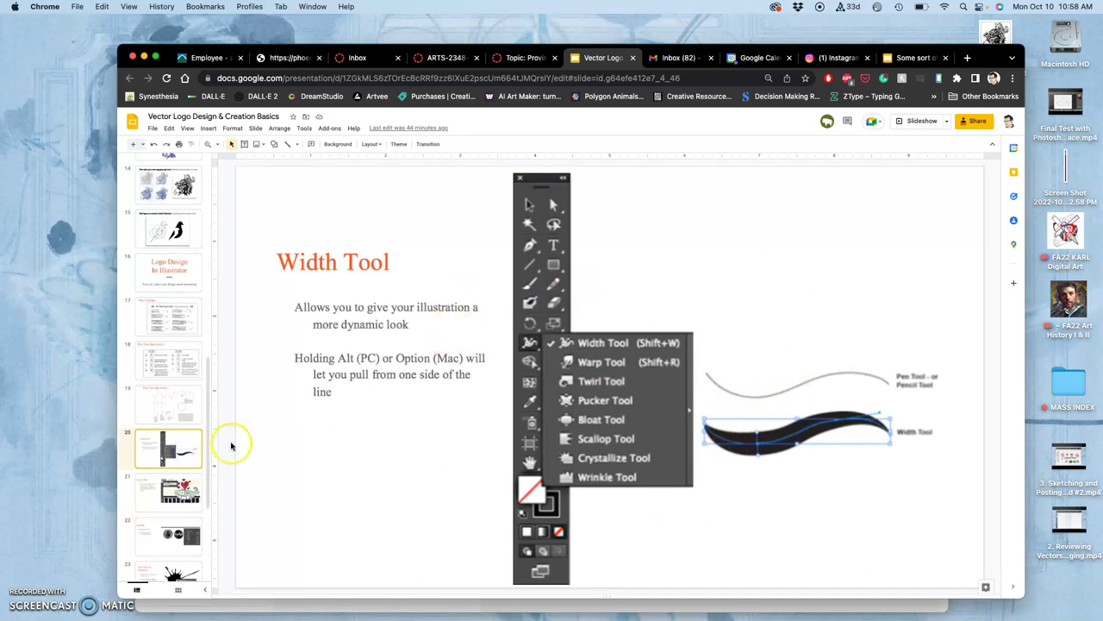
View the Retro Effect, Scribble and One Click Art (Symbols) slides.
left_click(184, 485)
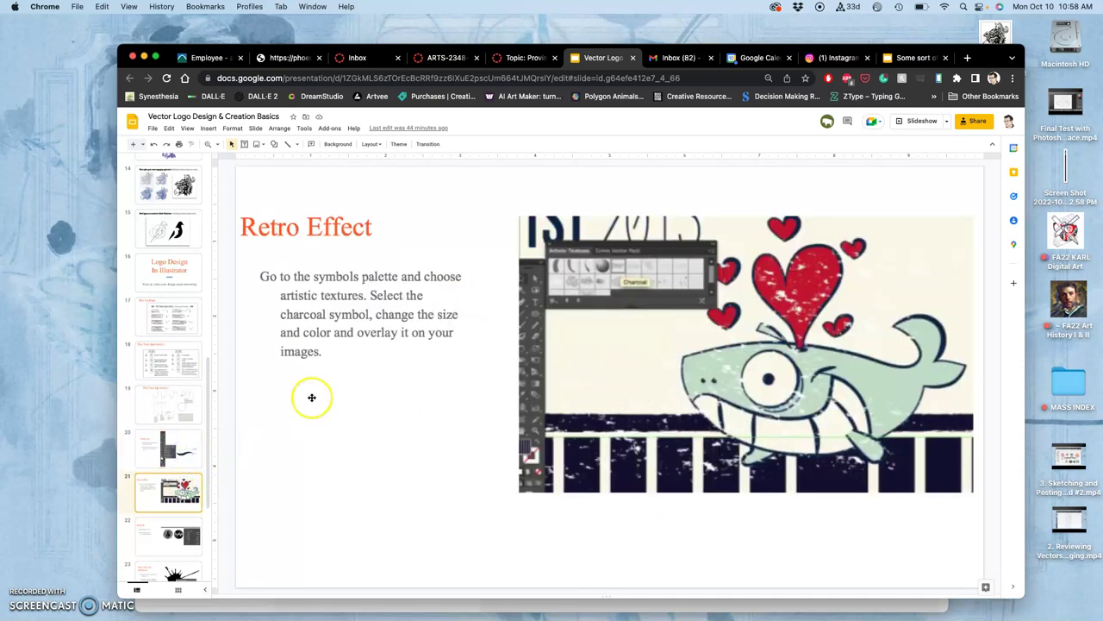
left_click(155, 534)
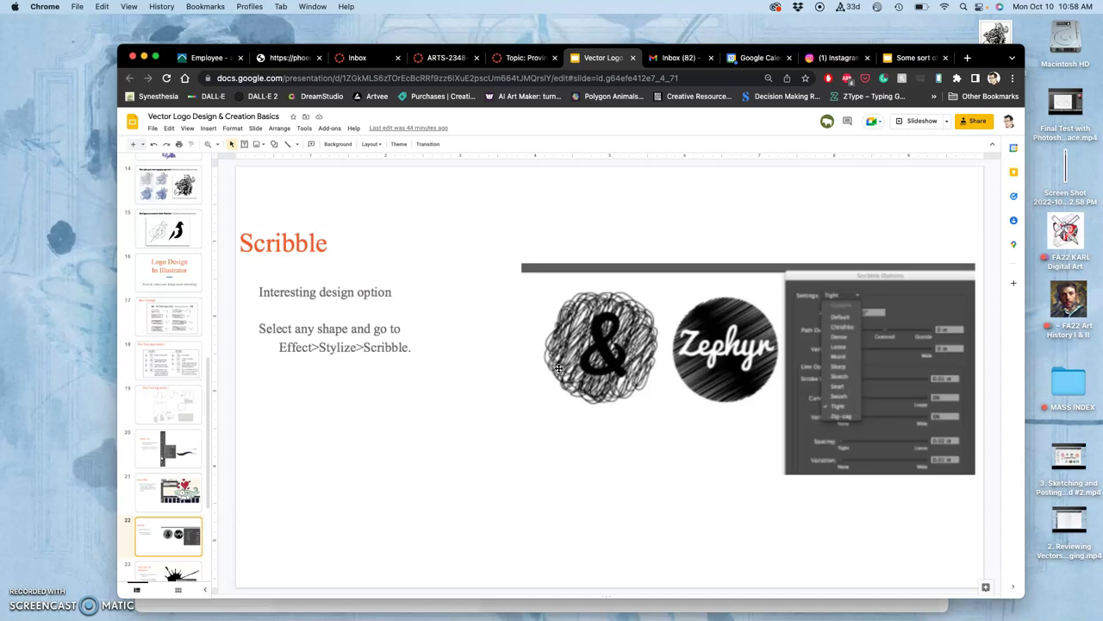
key("Down")
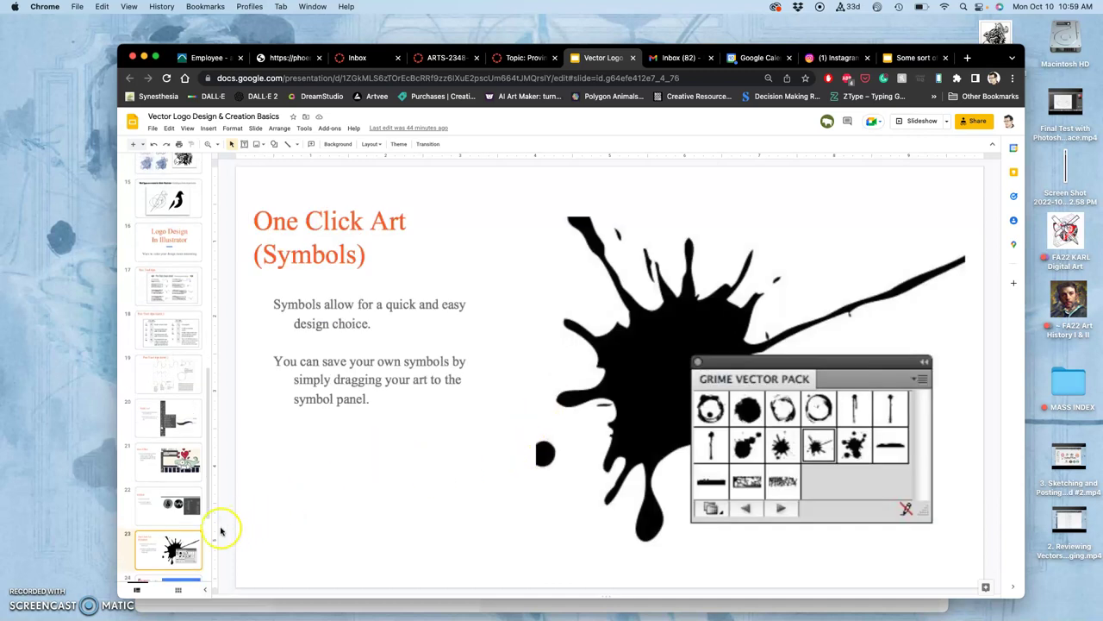
Scroll the filmstrip down and show slide 25, 'Learn to use the Blob brush'.
scroll(160, 541, "down", 2)
scroll(159, 541, "down", 2)
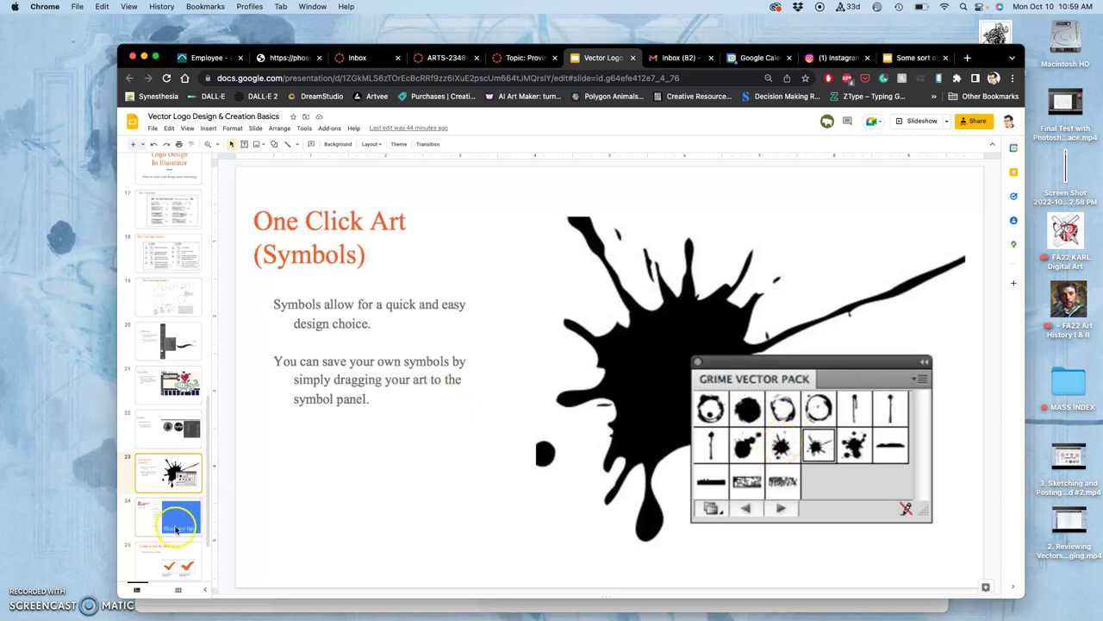
scroll(176, 527, "down", 2)
scroll(176, 529, "down", 2)
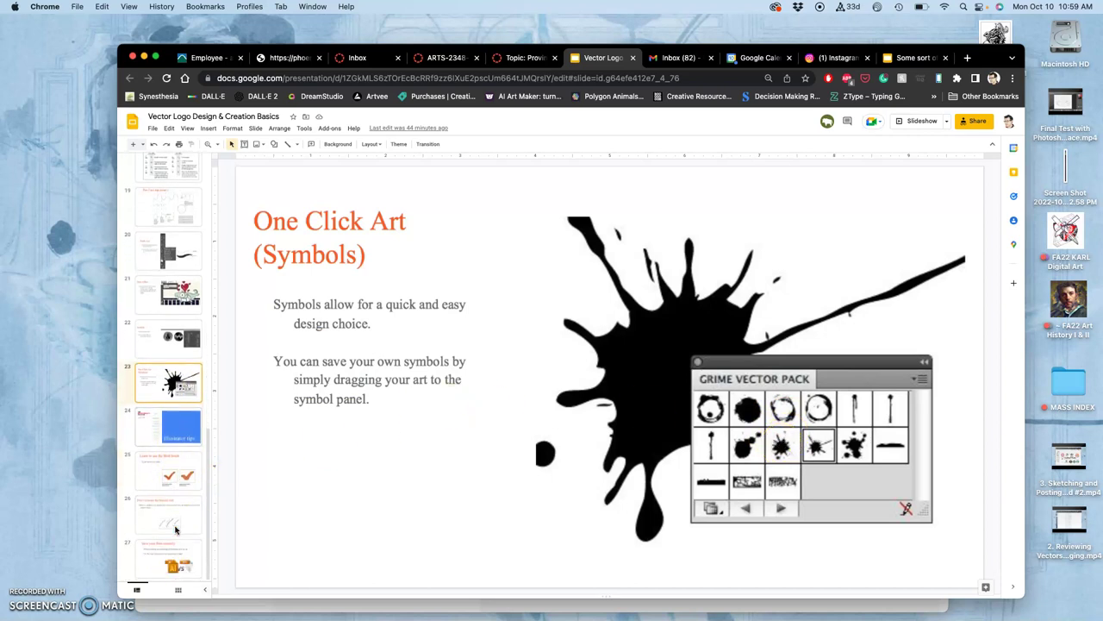
left_click(186, 473)
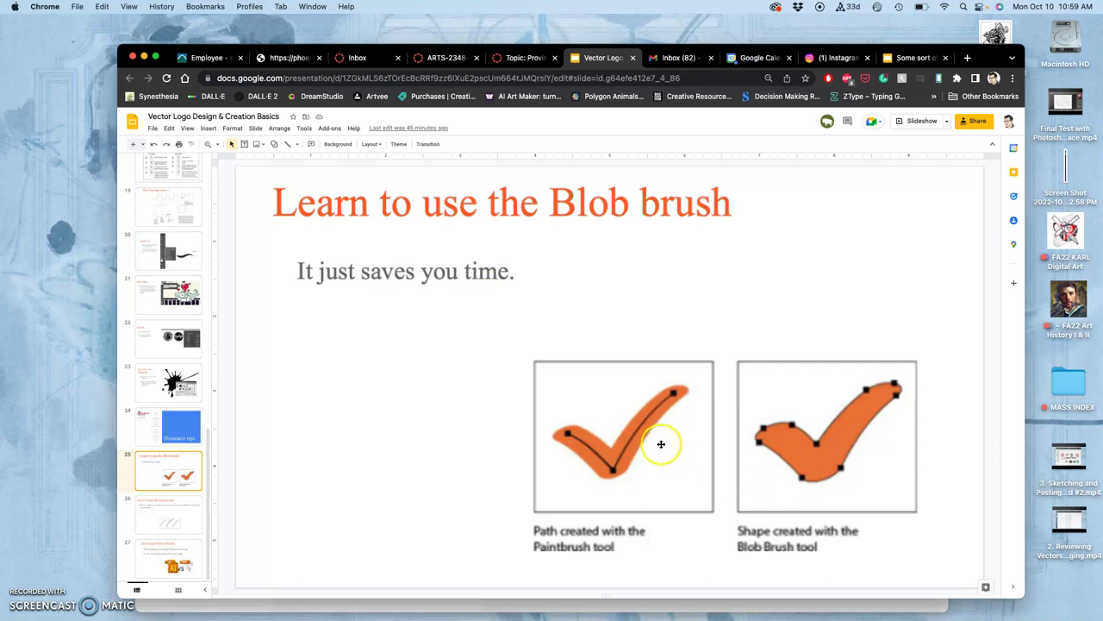
Review the Smooth tool and Save your files correctly slides, then the Scribble slide.
left_click(177, 518)
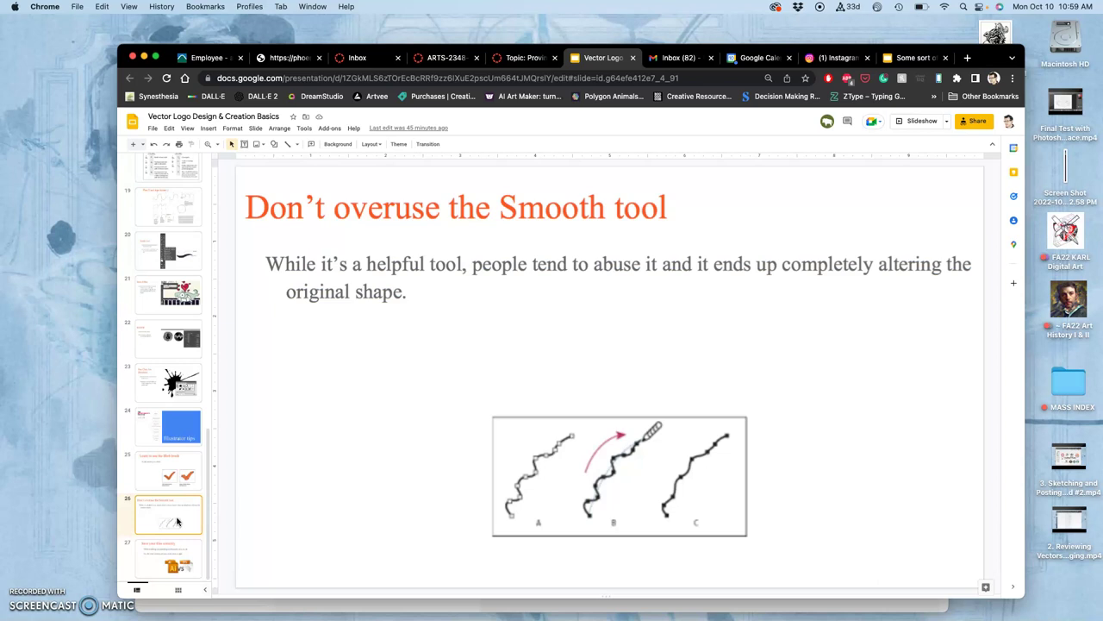
left_click(163, 549)
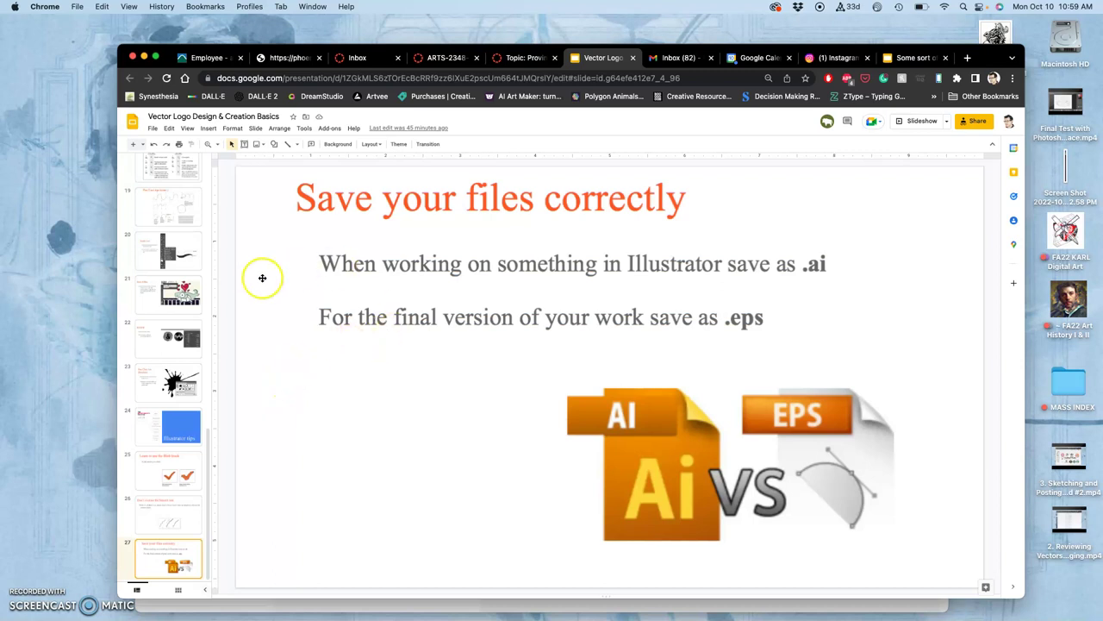
left_click(170, 338)
Scroll the filmstrip to the top and show the 'Vector versus Bitmap Imagery' slide.
scroll(171, 345, "up", 10)
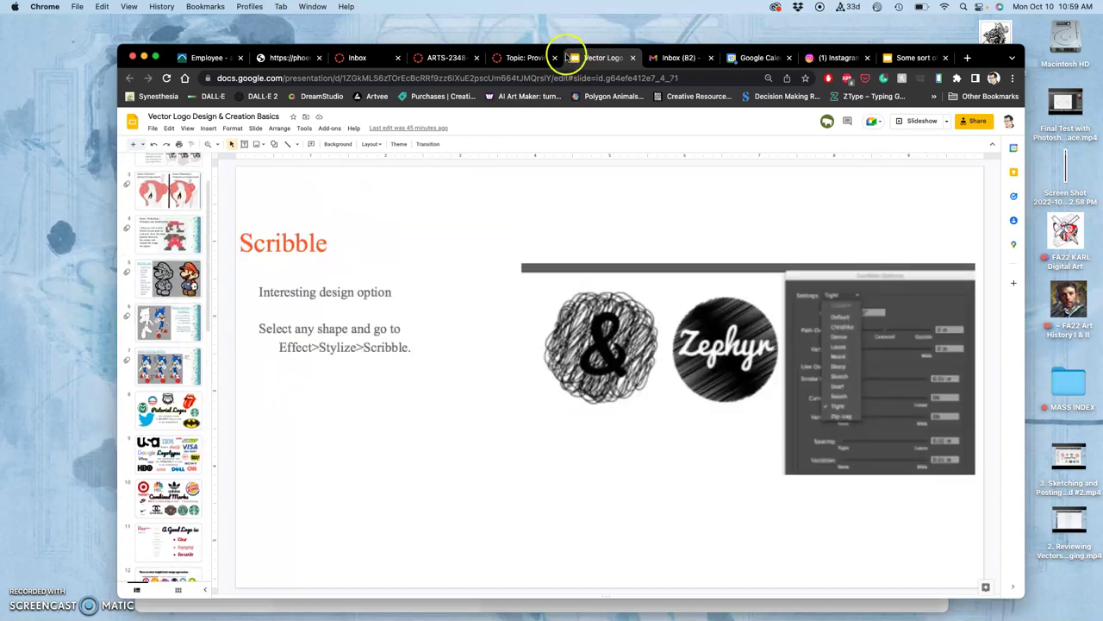
scroll(169, 241, "up", 3)
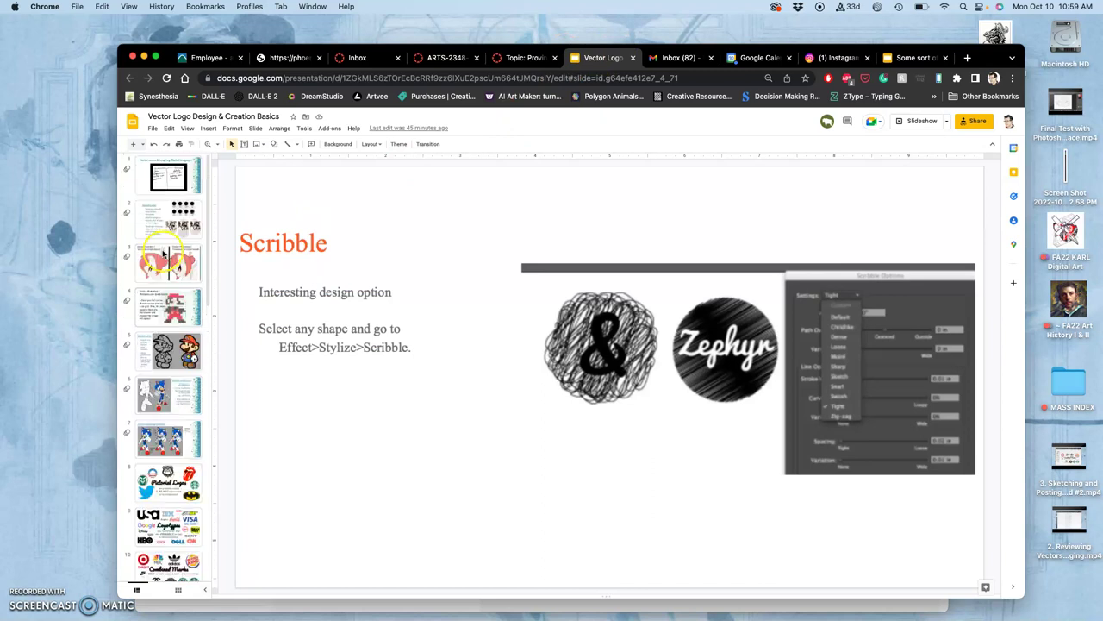
left_click(175, 188)
scroll(191, 282, "down", 5)
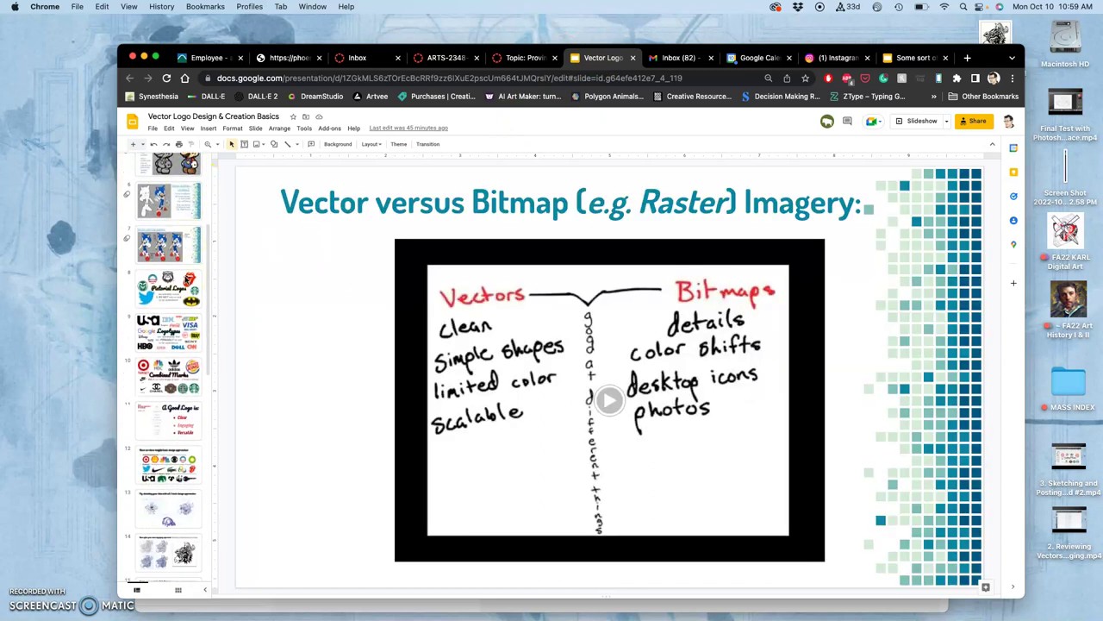
Switch to Canvas and scroll through the Proving Ground #2 discussion.
left_click(530, 58)
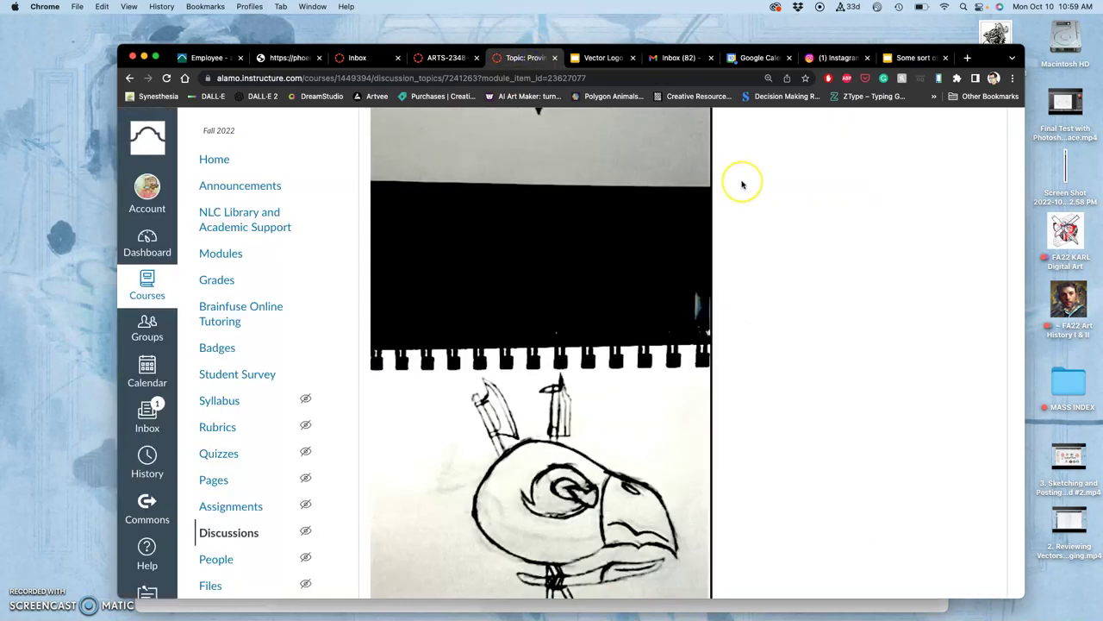
scroll(741, 184, "up", 20)
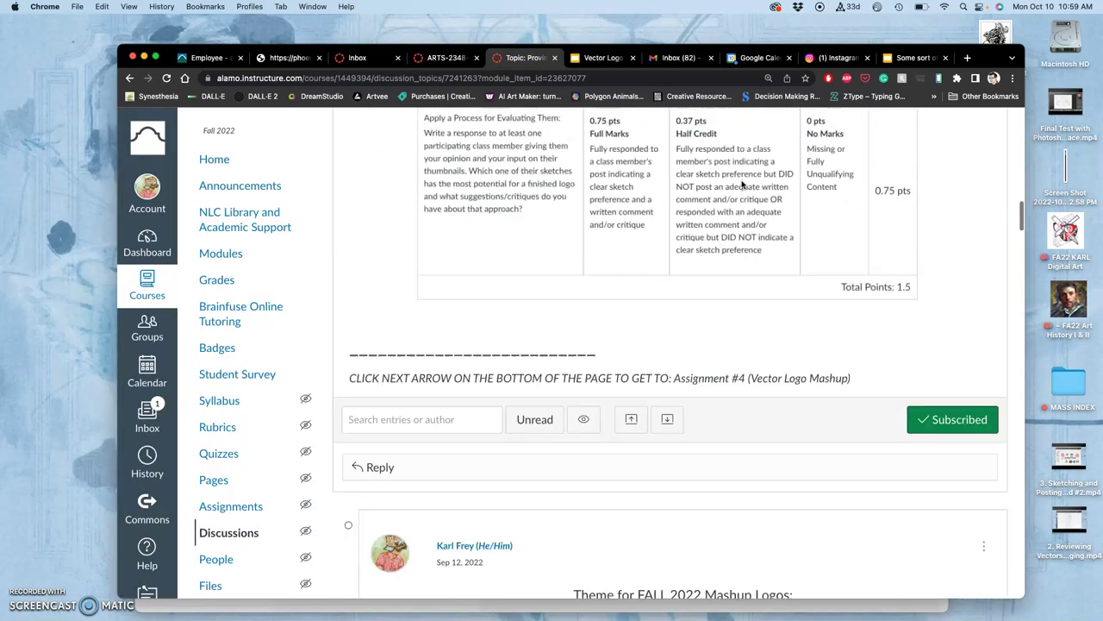
scroll(741, 184, "down", 2)
scroll(741, 184, "up", 15)
scroll(741, 184, "down", 5)
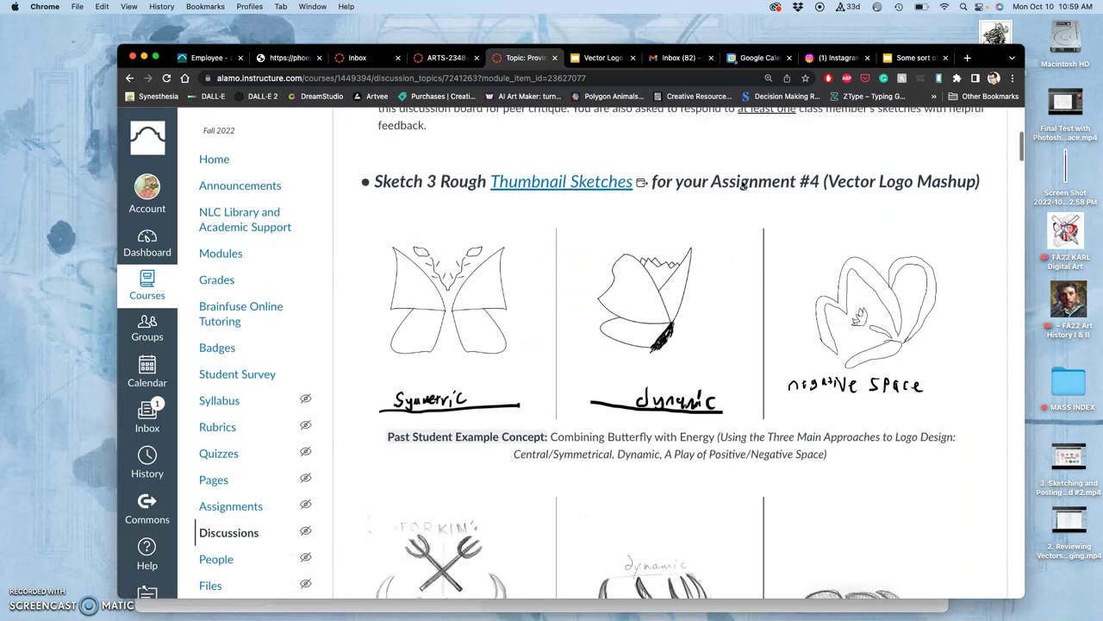
scroll(742, 184, "down", 8)
scroll(739, 184, "up", 15)
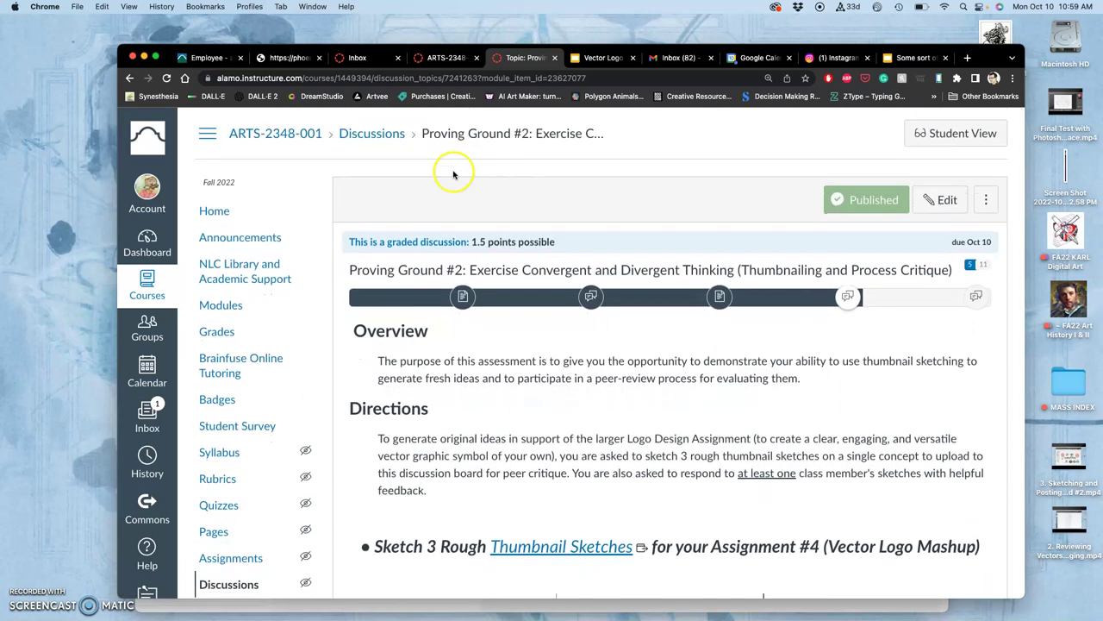
Look through the Question of the Day #3 discussion, then return to Proving Ground #2.
left_click(590, 297)
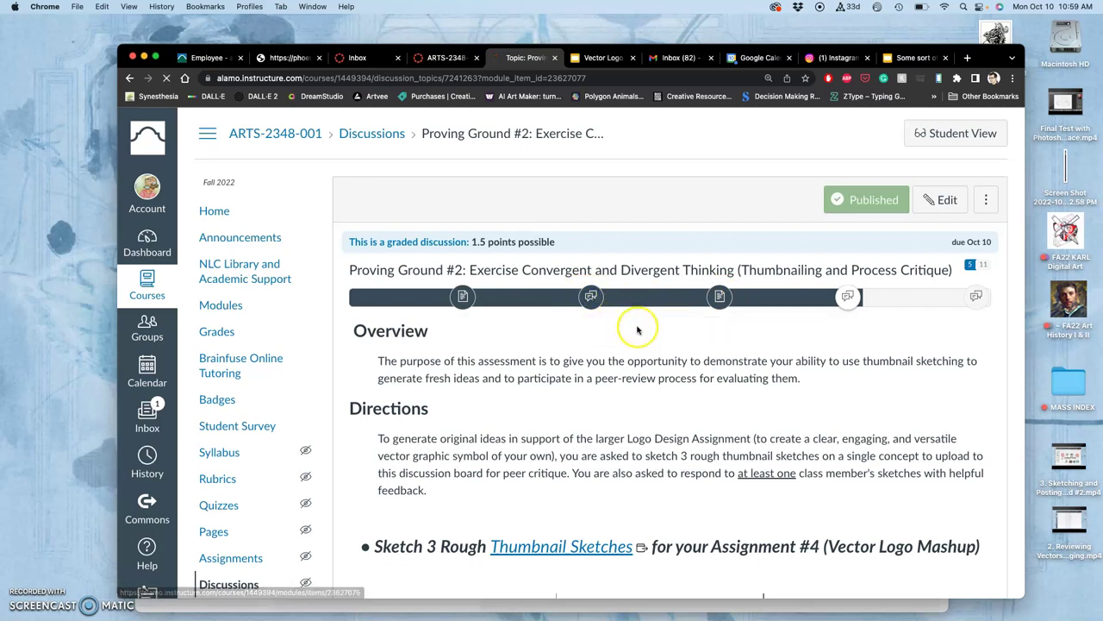
scroll(642, 353, "down", 10)
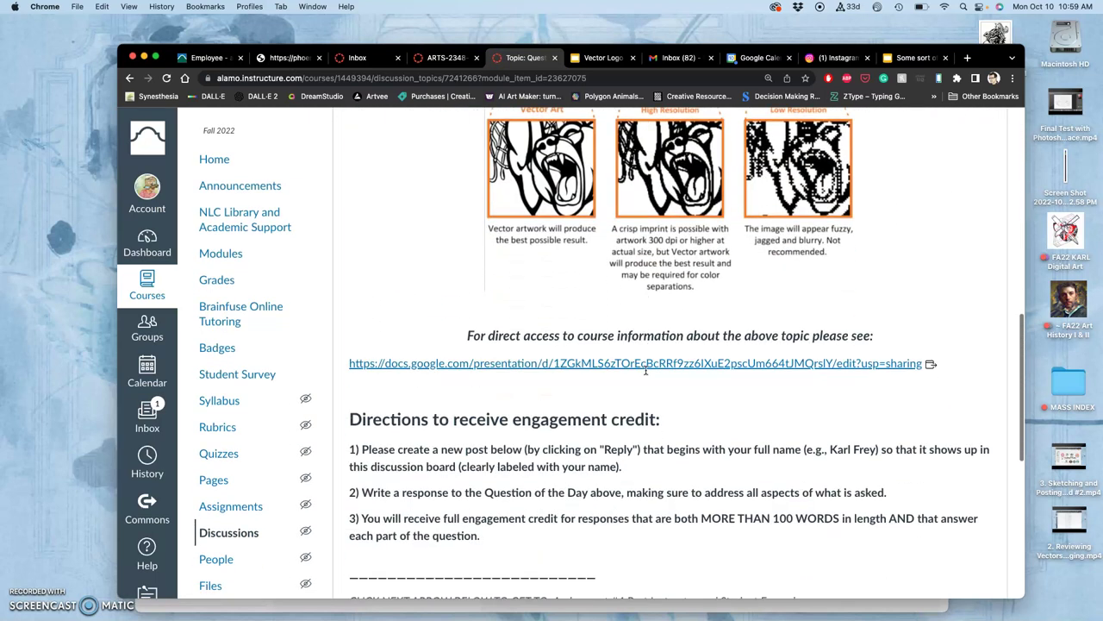
scroll(645, 369, "down", 2)
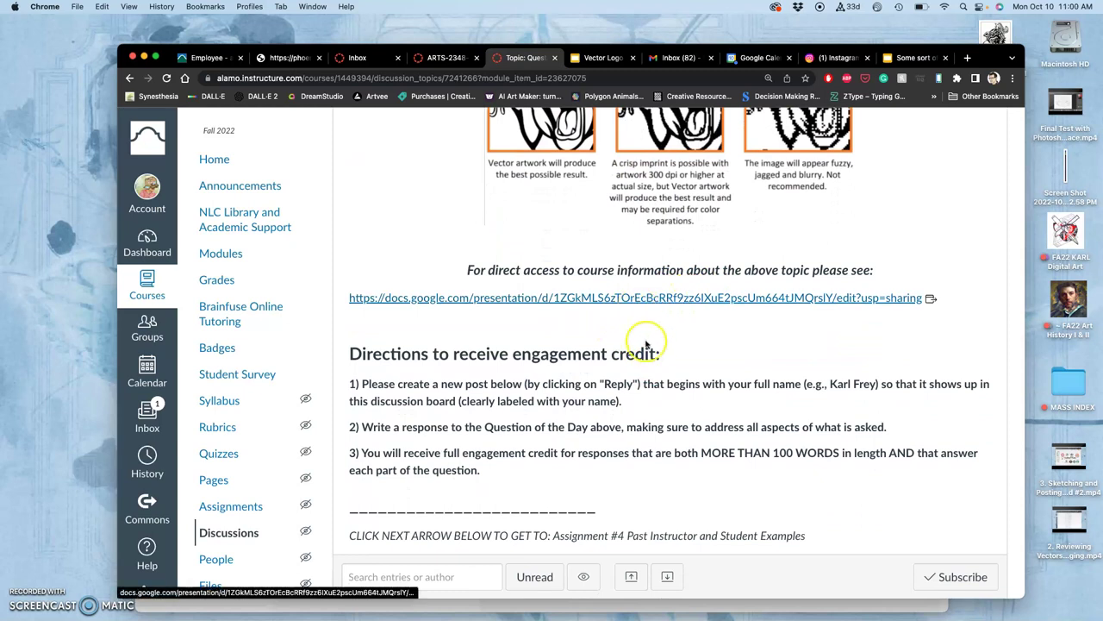
scroll(646, 328, "up", 10)
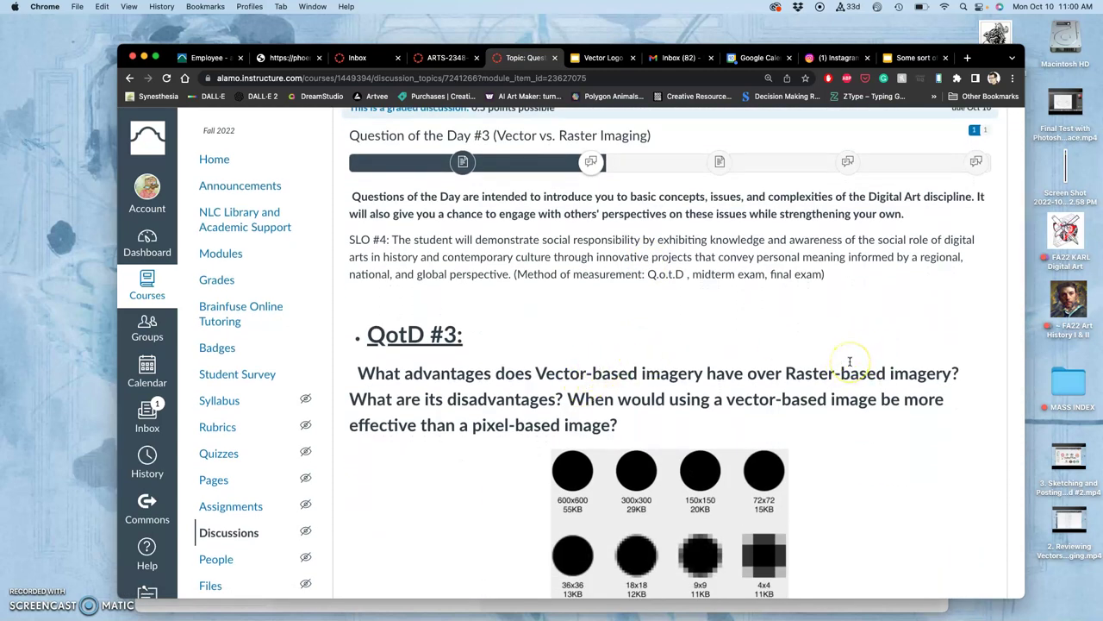
scroll(849, 361, "down", 10)
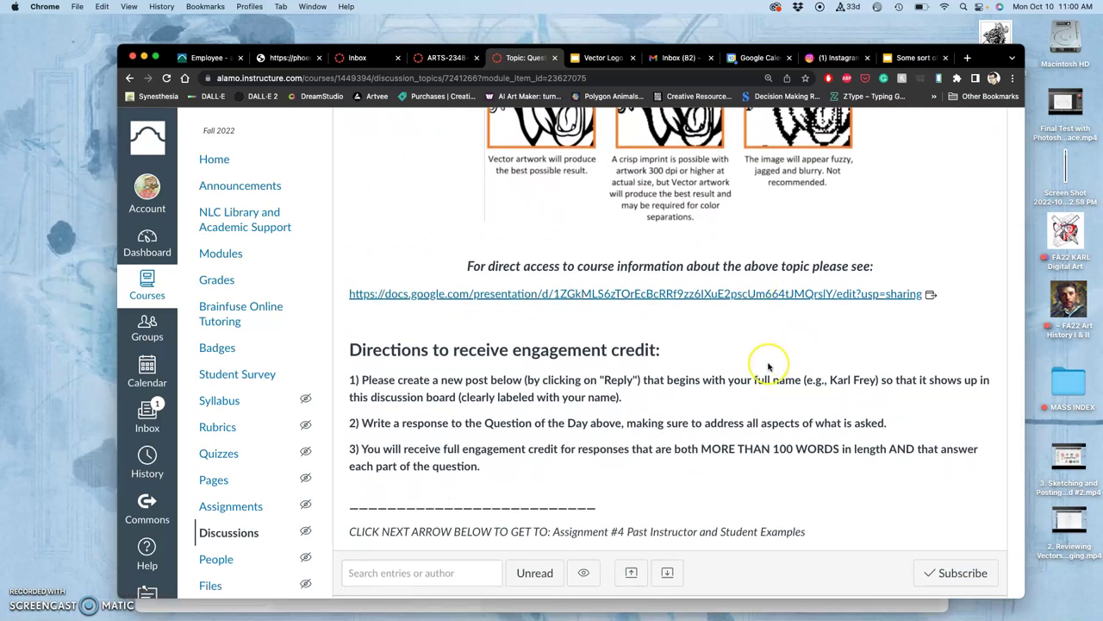
scroll(768, 368, "down", 5)
scroll(768, 368, "up", 15)
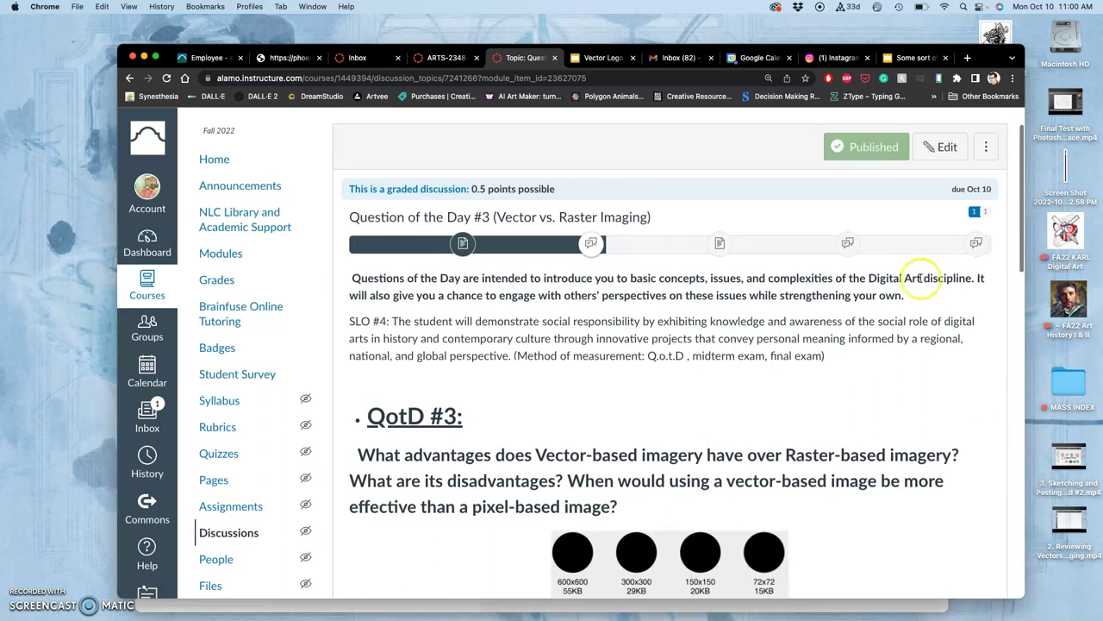
left_click(848, 242)
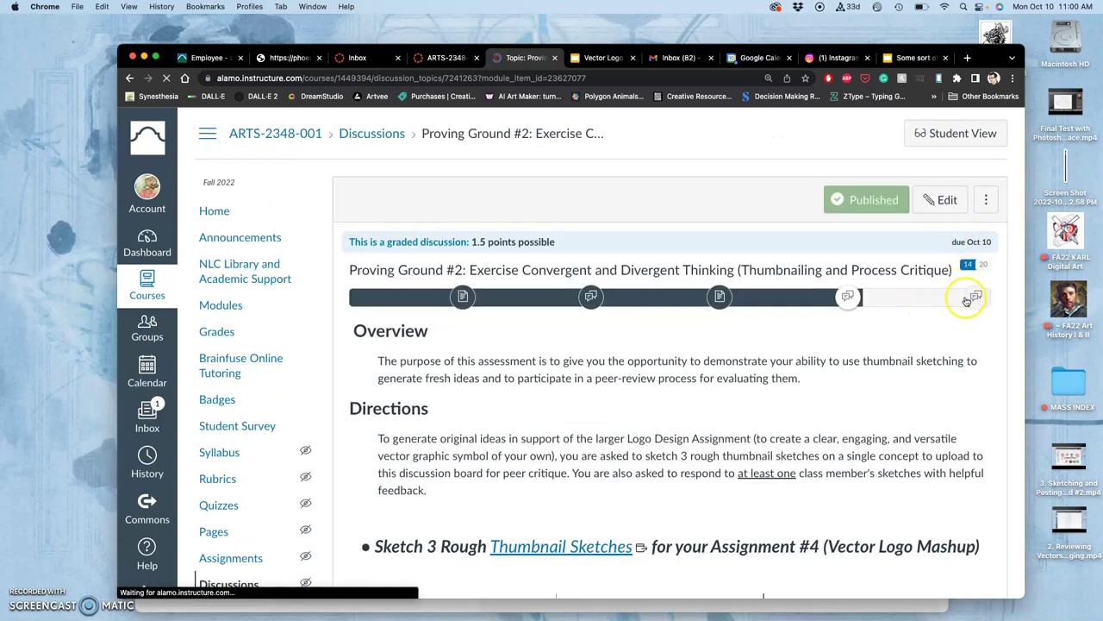
Open the Assignment #4 Vector Logo Mashup discussion, scroll to its bottom, and start a reply.
left_click(978, 298)
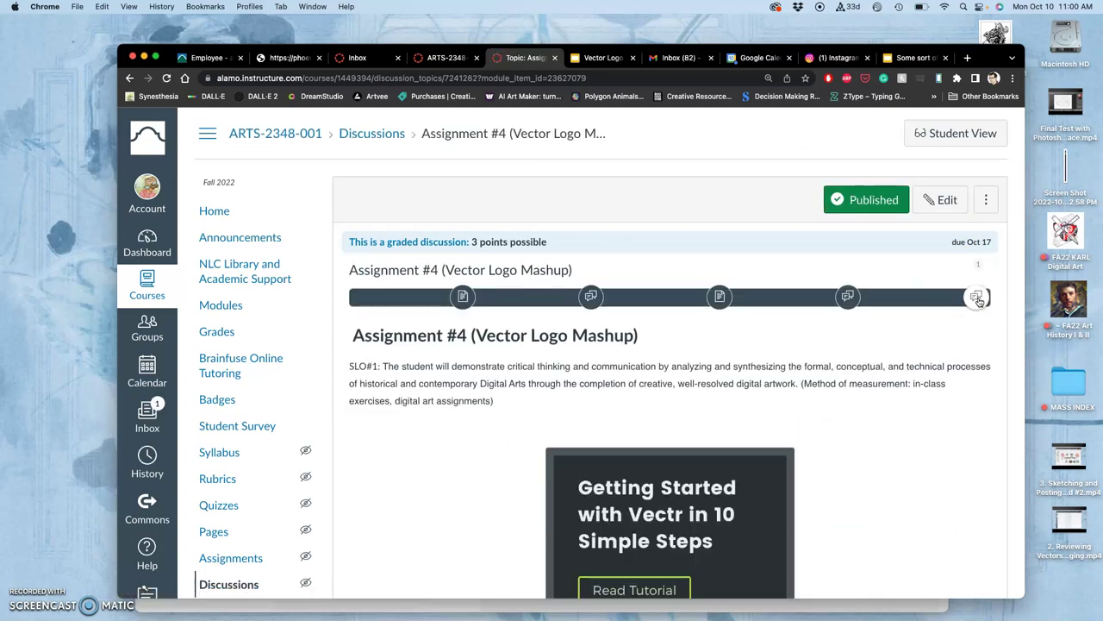
scroll(839, 368, "down", 2)
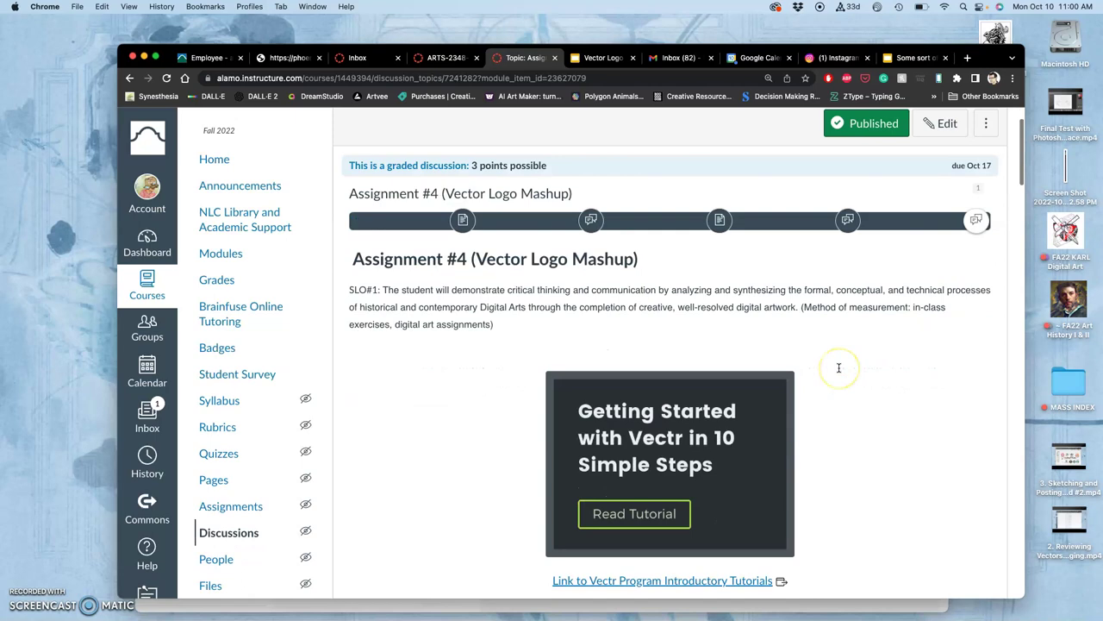
scroll(839, 368, "down", 12)
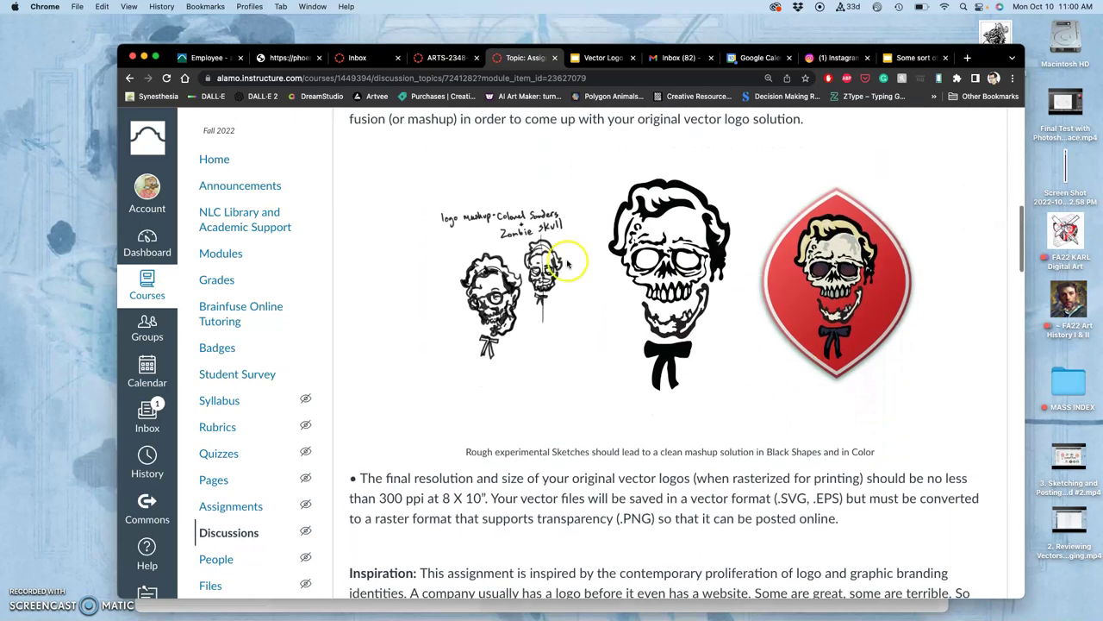
scroll(523, 316, "down", 20)
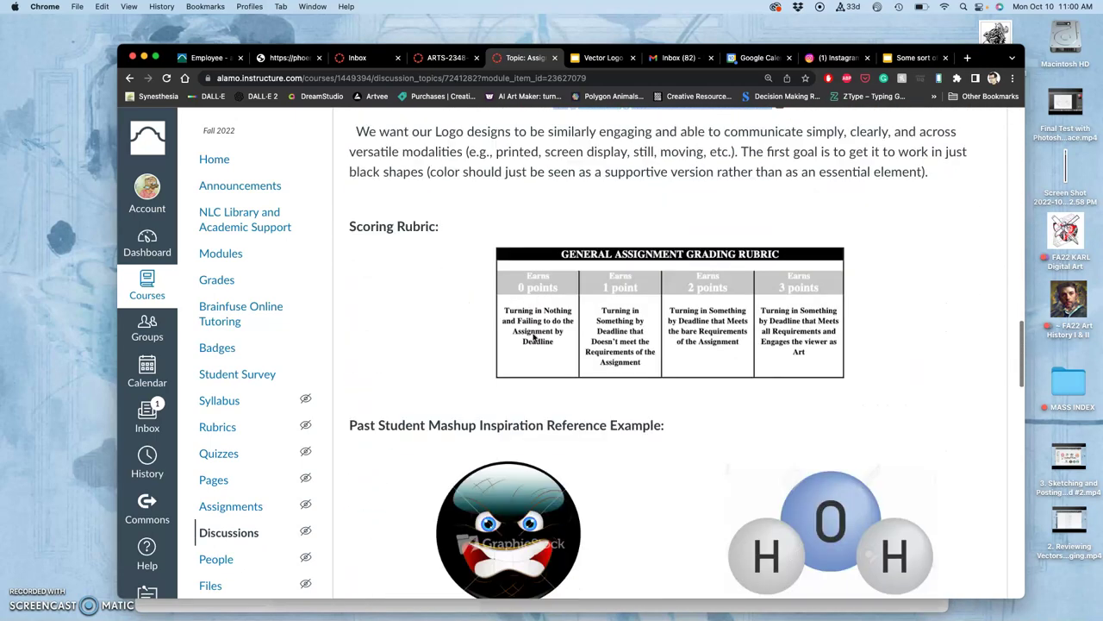
scroll(533, 338, "down", 2)
scroll(463, 247, "up", 1)
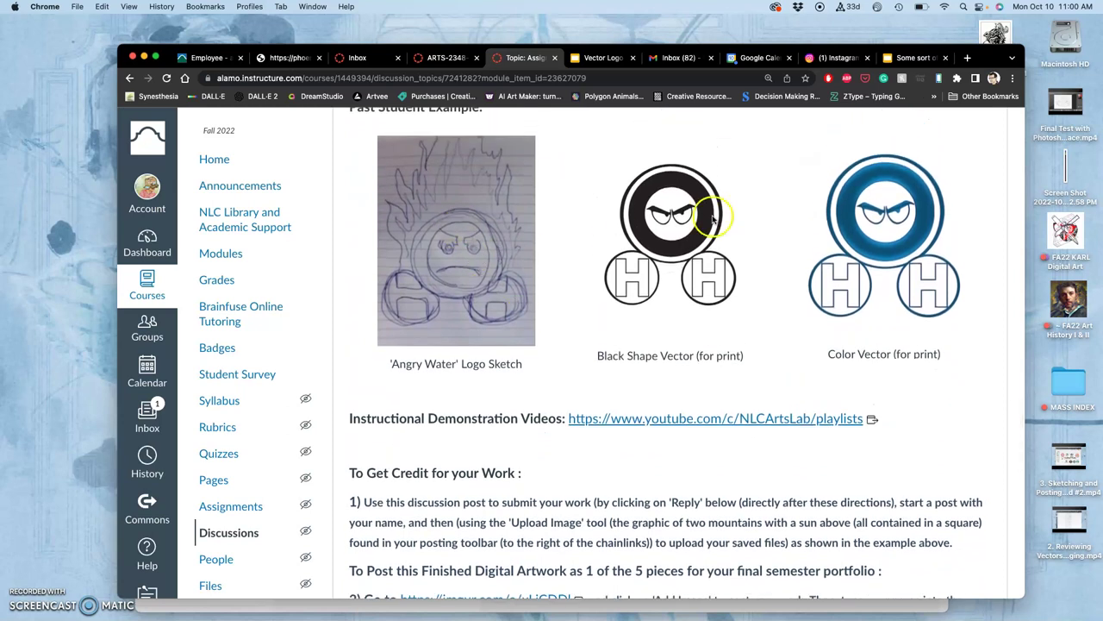
scroll(630, 314, "down", 20)
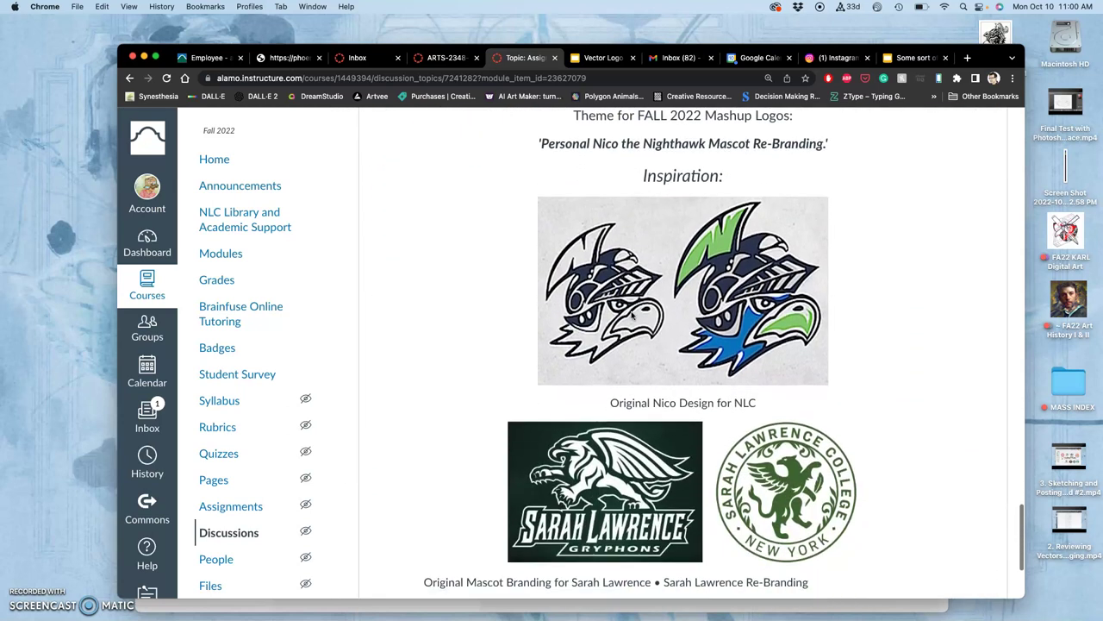
left_click(448, 485)
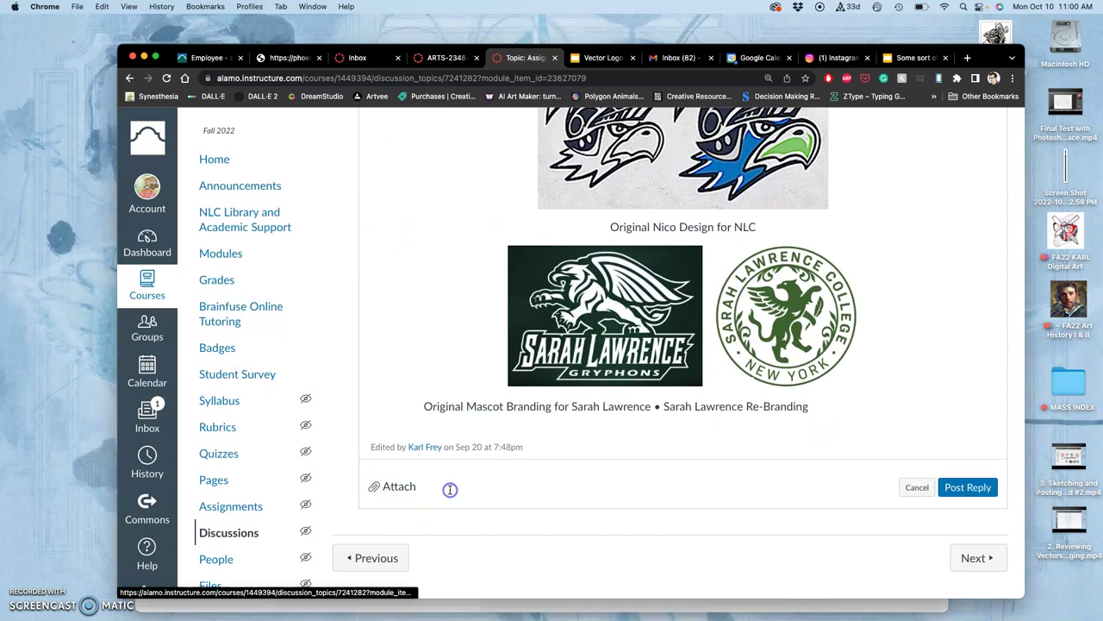
Place the cursor in the reply body and open the Upload Image dialog on its Computer tab.
left_click(451, 563)
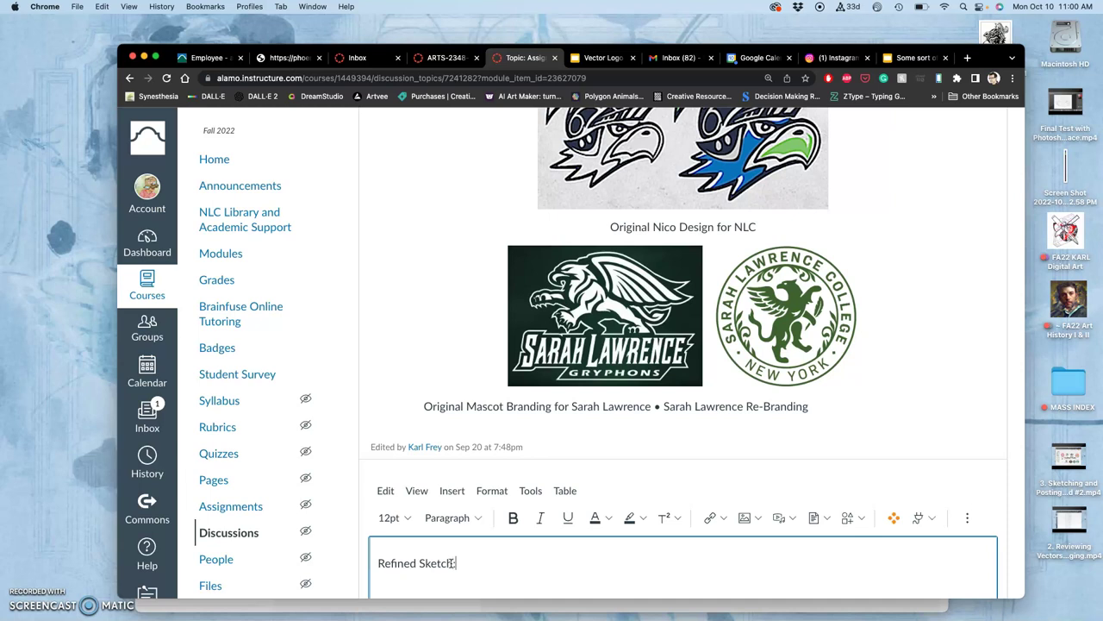
scroll(451, 563, "down", 5)
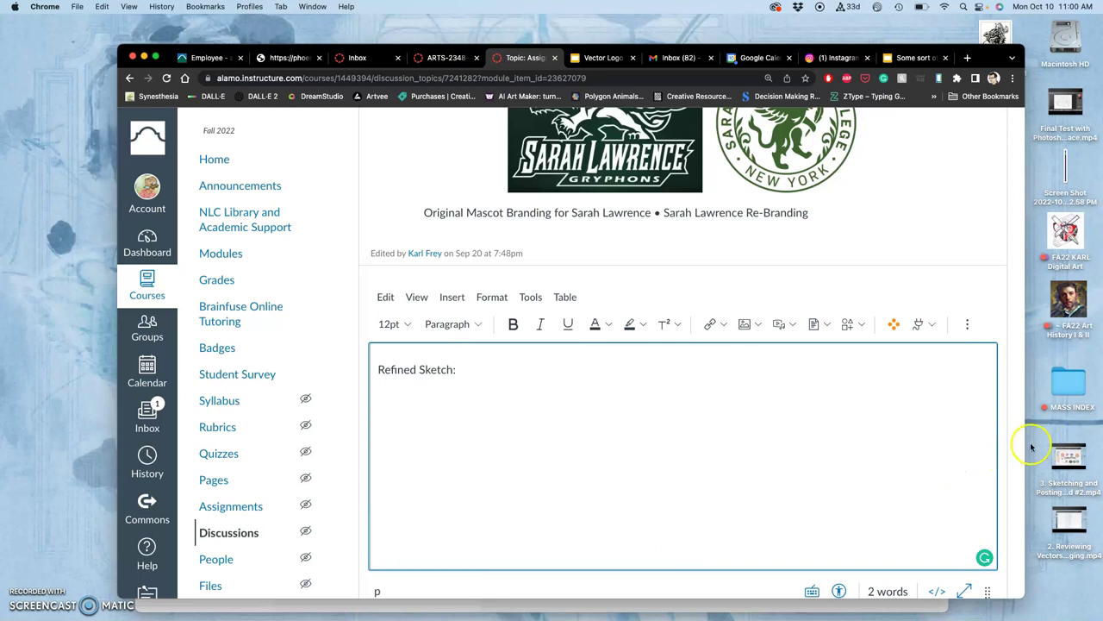
mouse_move(1069, 383)
left_mouse_down()
mouse_move(1025, 405)
mouse_move(1075, 392)
left_mouse_up()
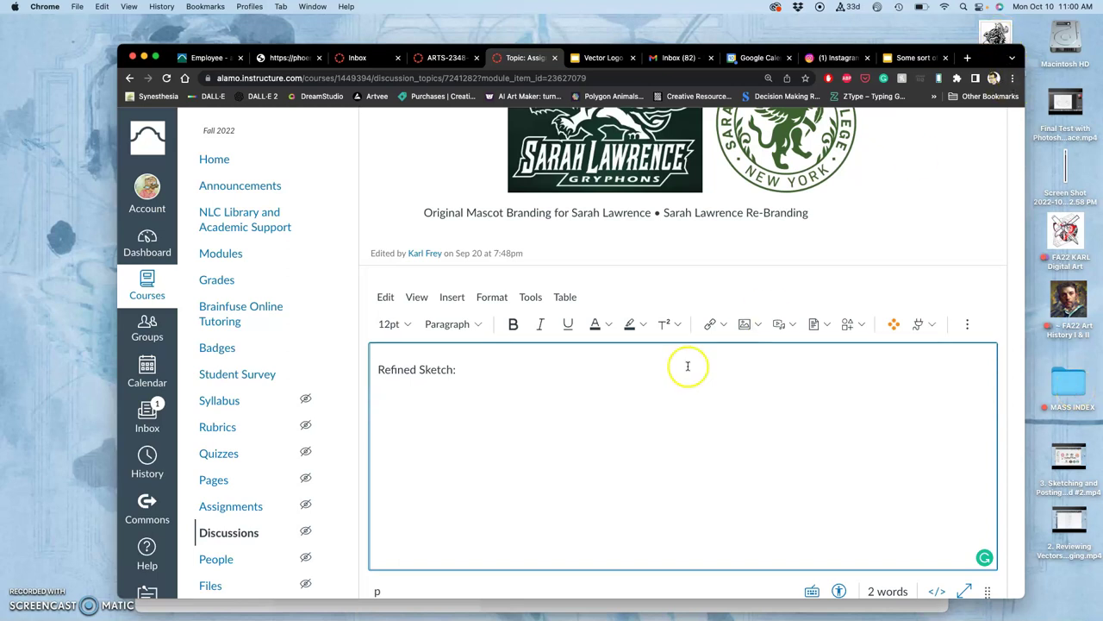
left_click(745, 325)
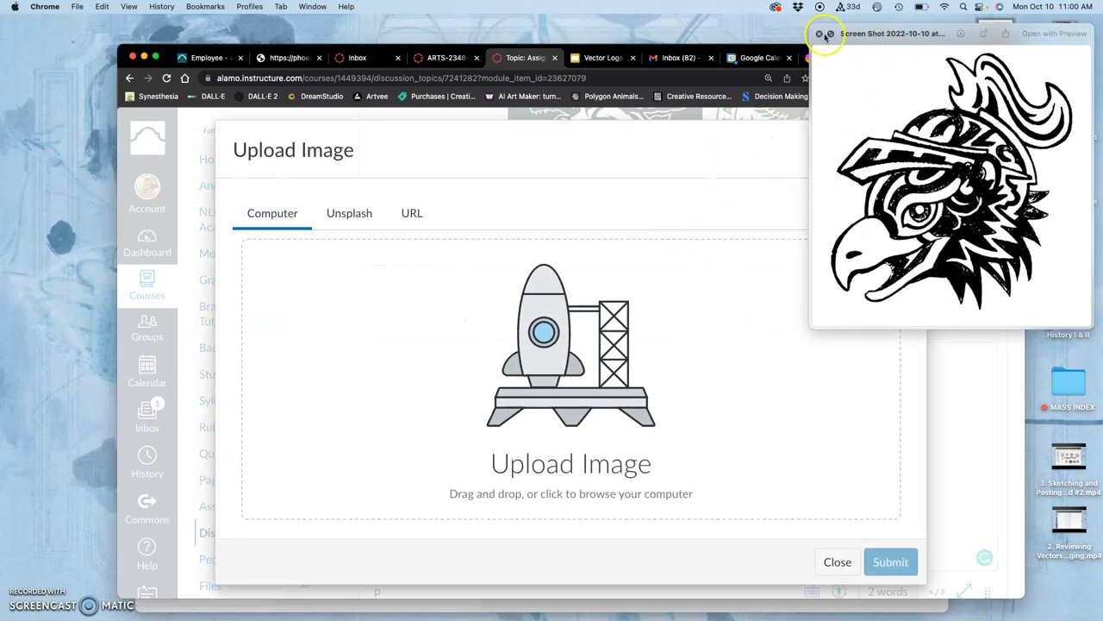
Drop the hawk sketch screenshot into the Upload Image area and submit it into the reply.
left_click(819, 32)
left_click(819, 33)
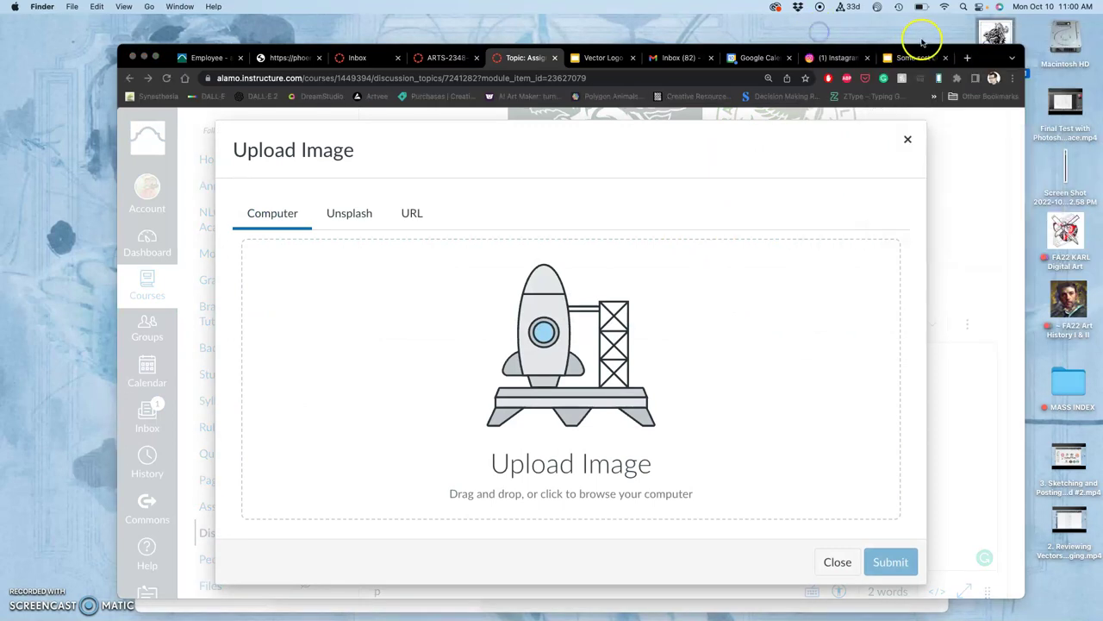
left_click_drag(996, 36, 547, 406)
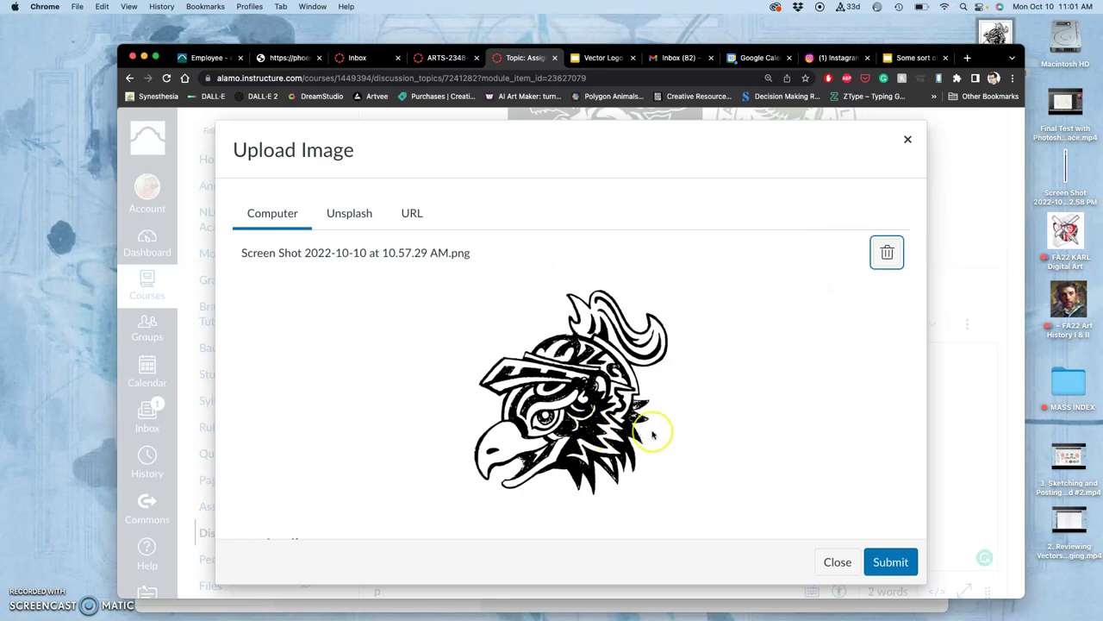
left_click(888, 561)
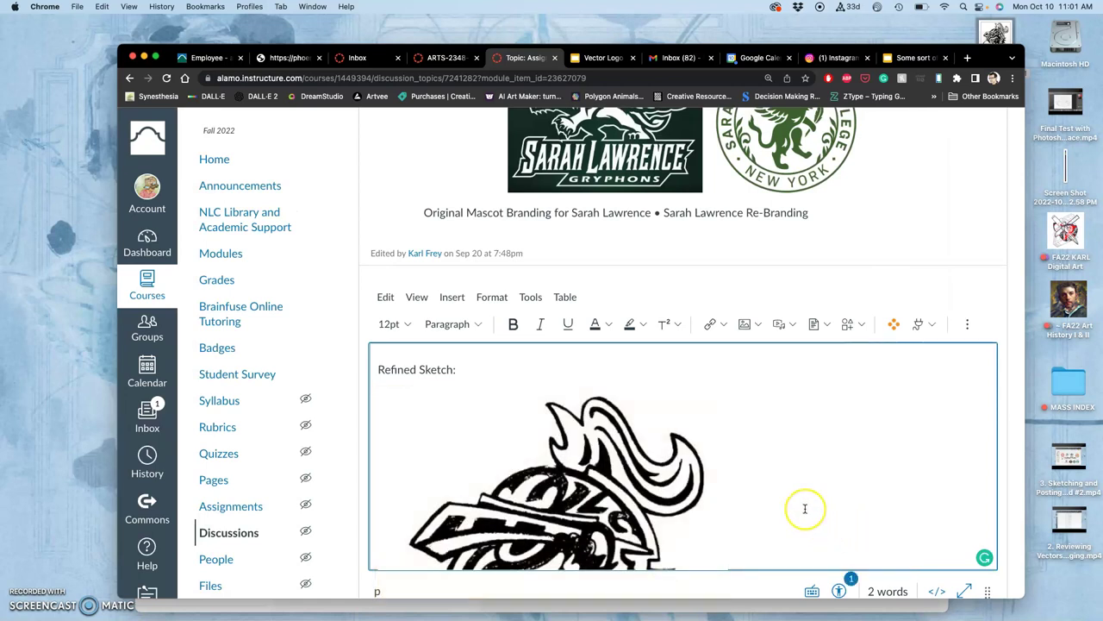
Scroll the reply draft and place the cursor just after the embedded image.
scroll(805, 509, "down", 2)
scroll(805, 509, "down", 2)
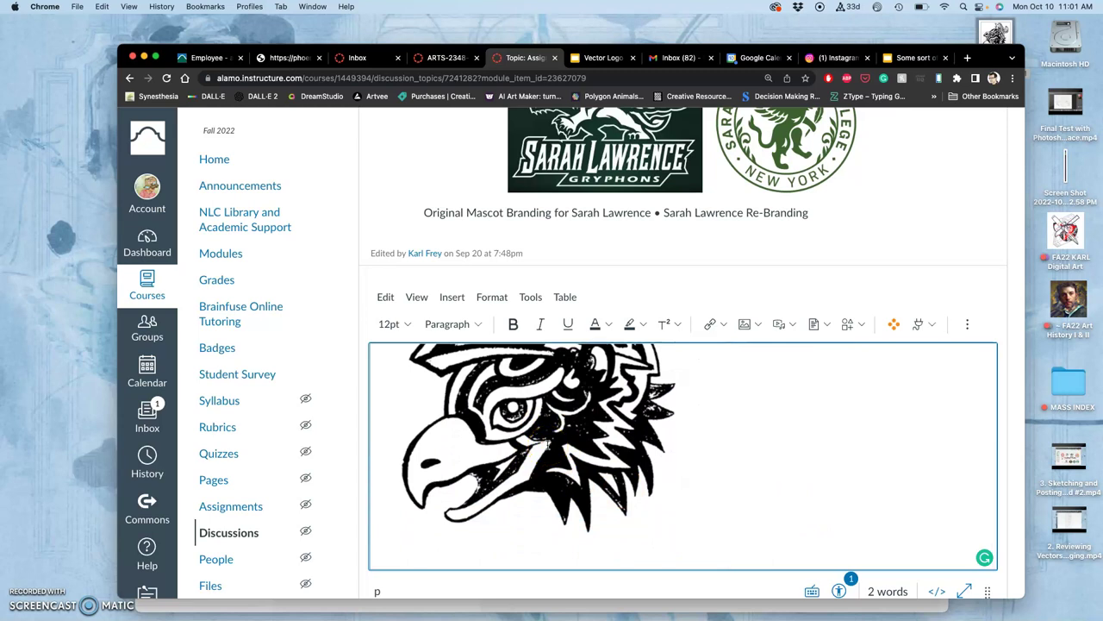
scroll(549, 442, "up", 5)
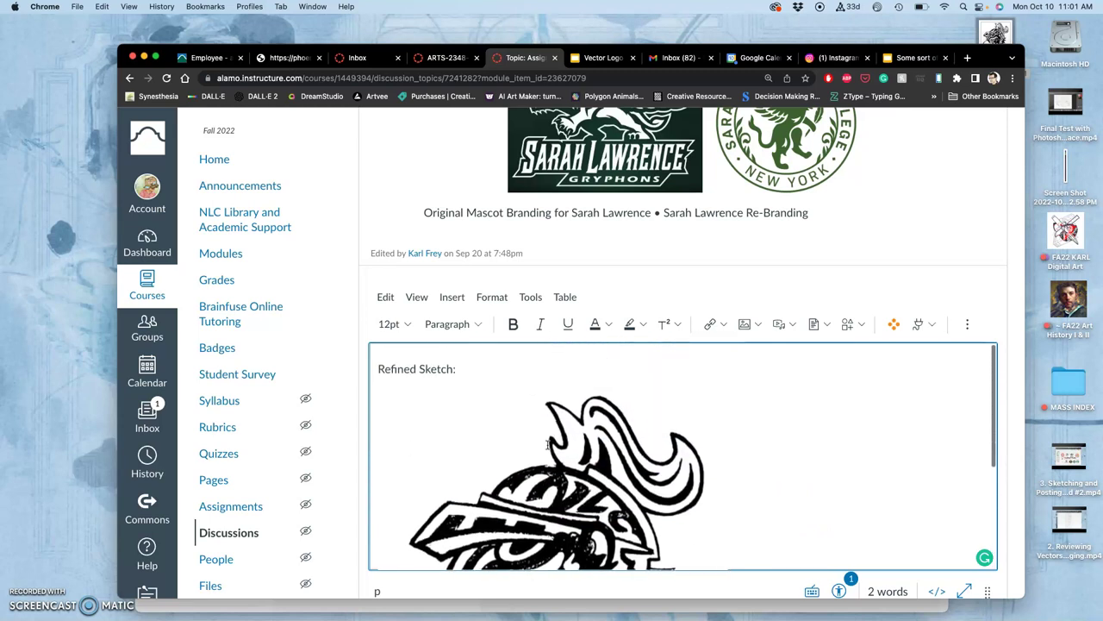
scroll(548, 442, "down", 5)
scroll(548, 442, "down", 2)
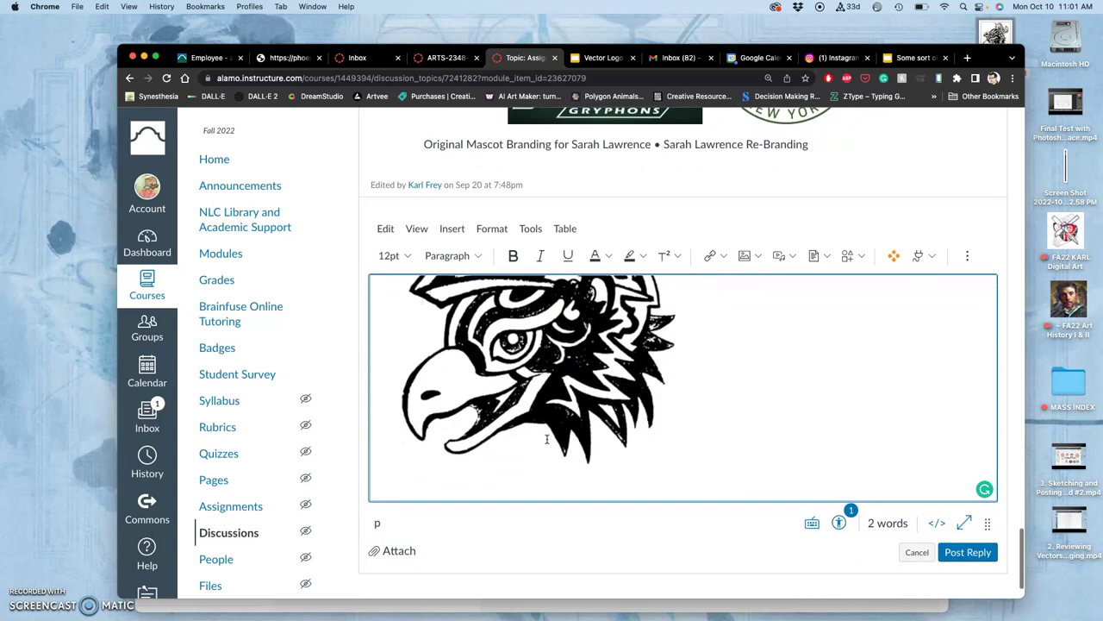
left_click(688, 415)
Write the caption under the image about a free-floating rasterized .png of the black shape vector file.
key("Return")
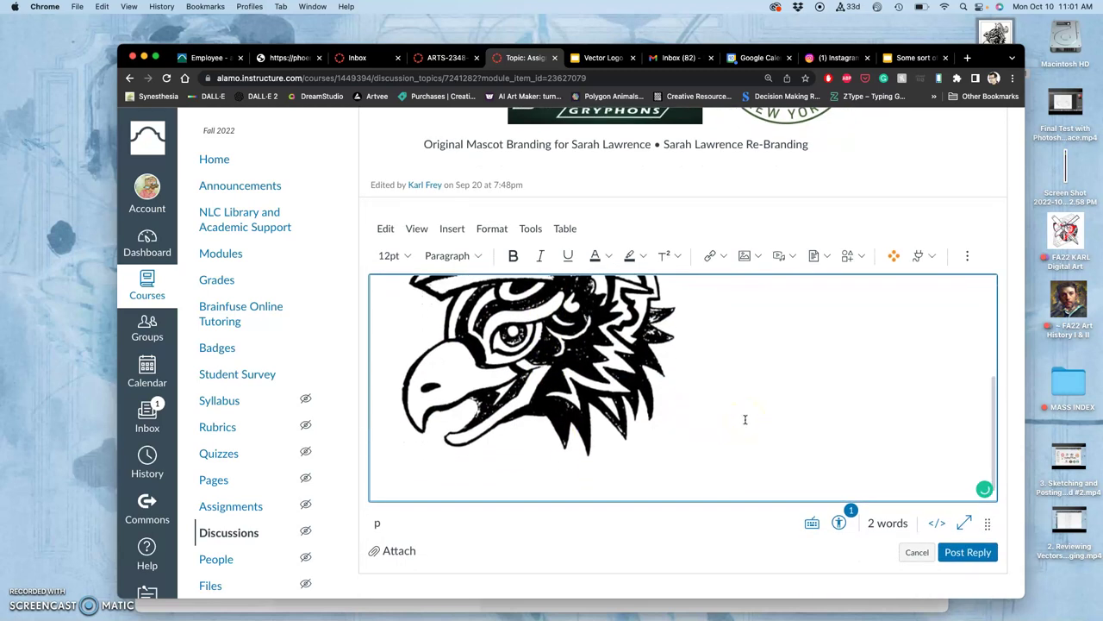
type("Black Shape Vector File (.eps that is")
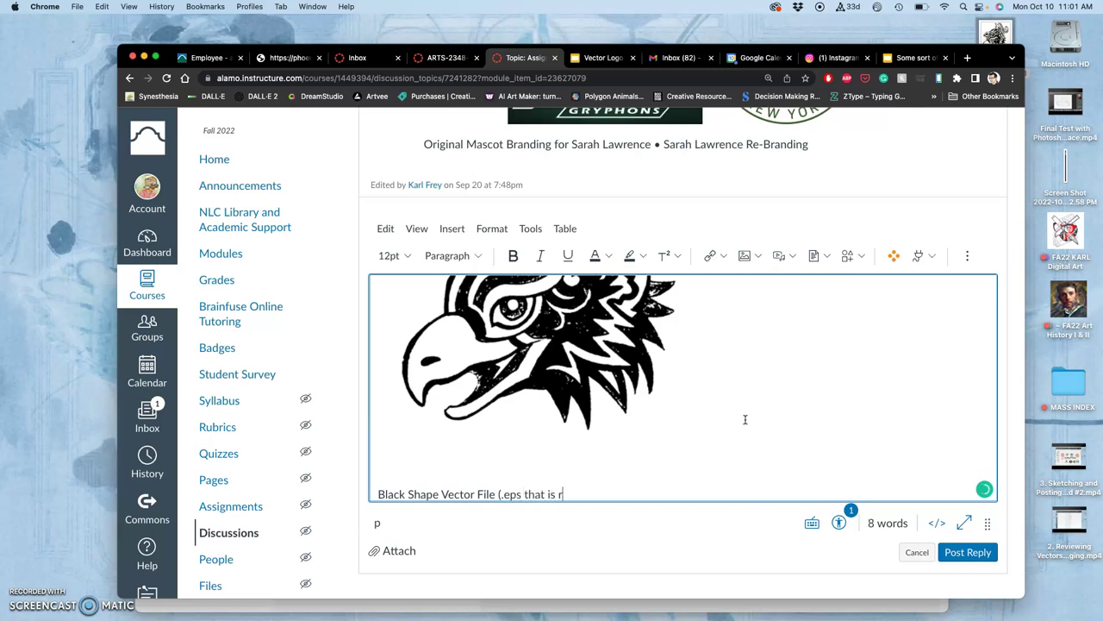
type("rize into a .png")
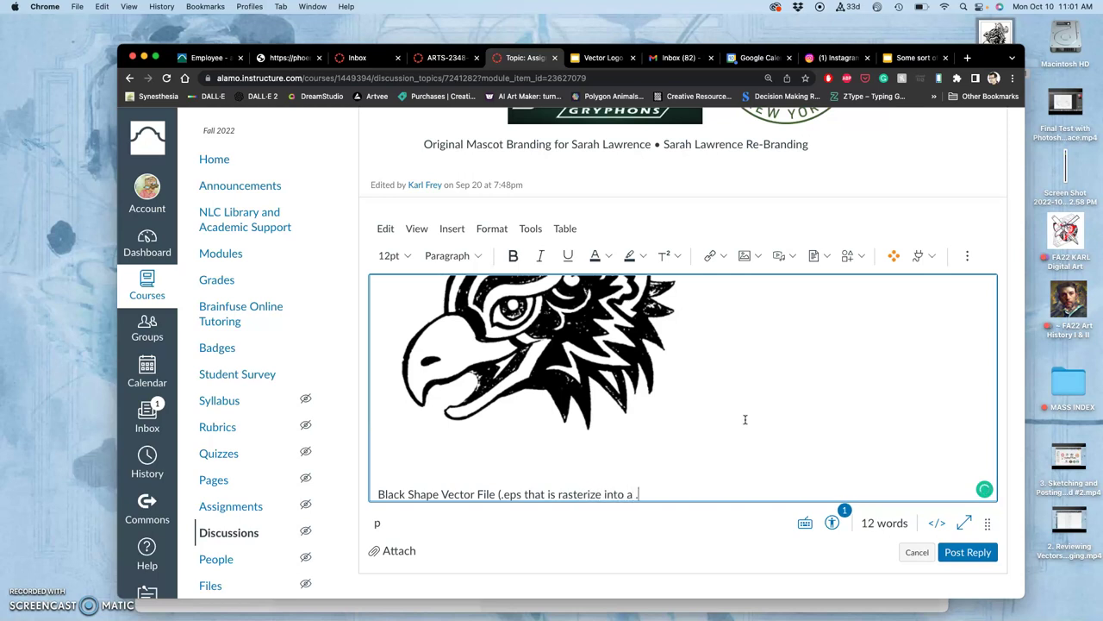
left_click(634, 494)
type("free-floating")
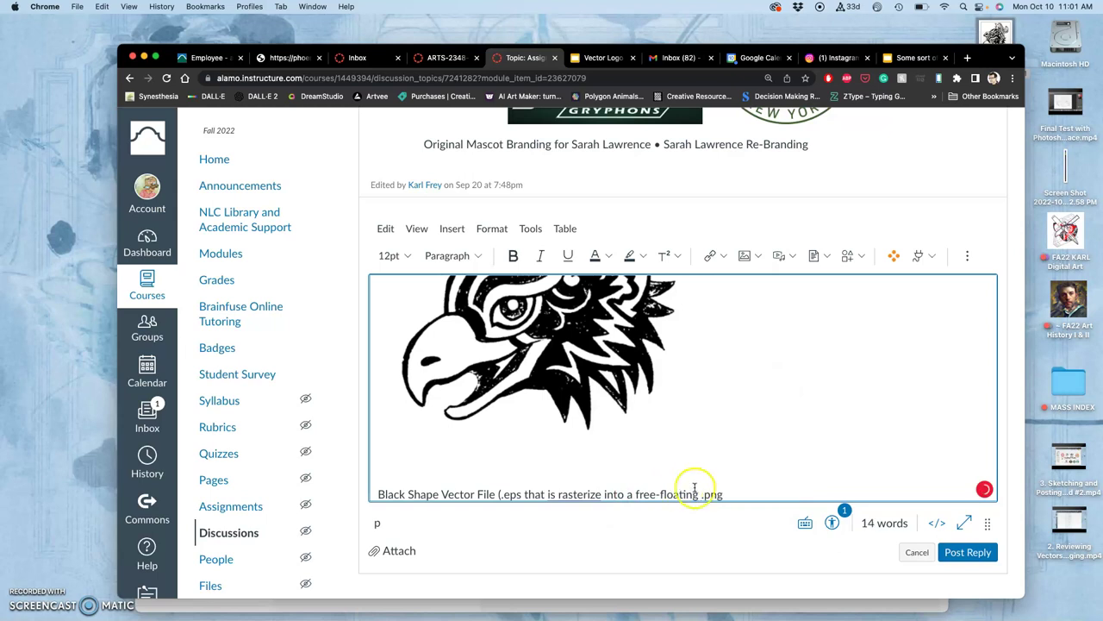
left_click(730, 493)
type("file")
left_click(755, 486)
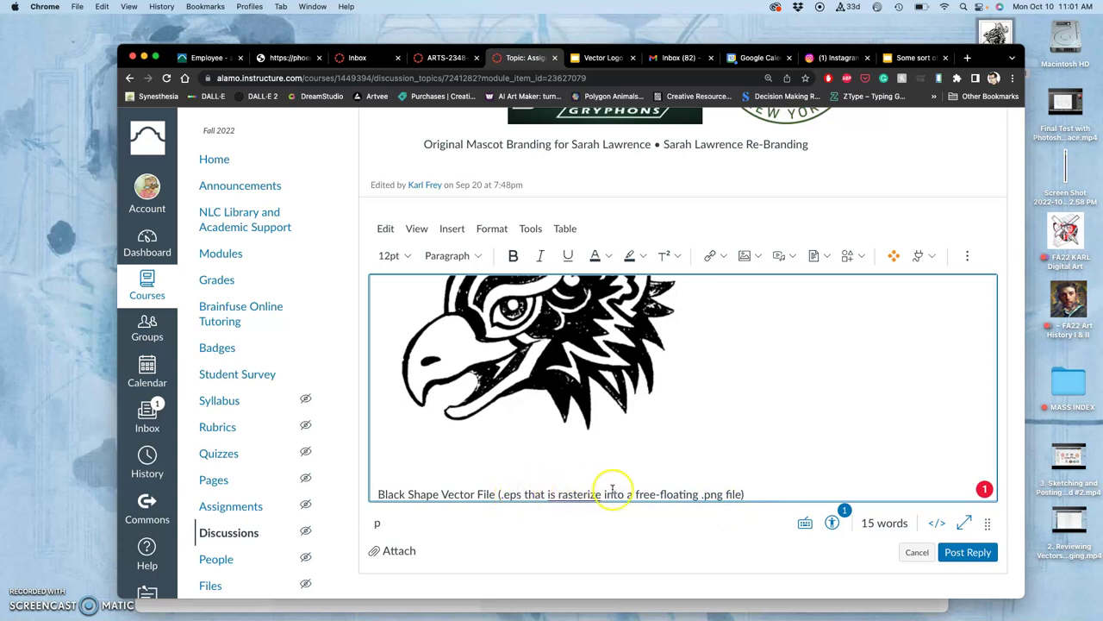
Accept Grammarly's 'is rasterized' correction and post the reply to the discussion.
mouse_move(598, 493)
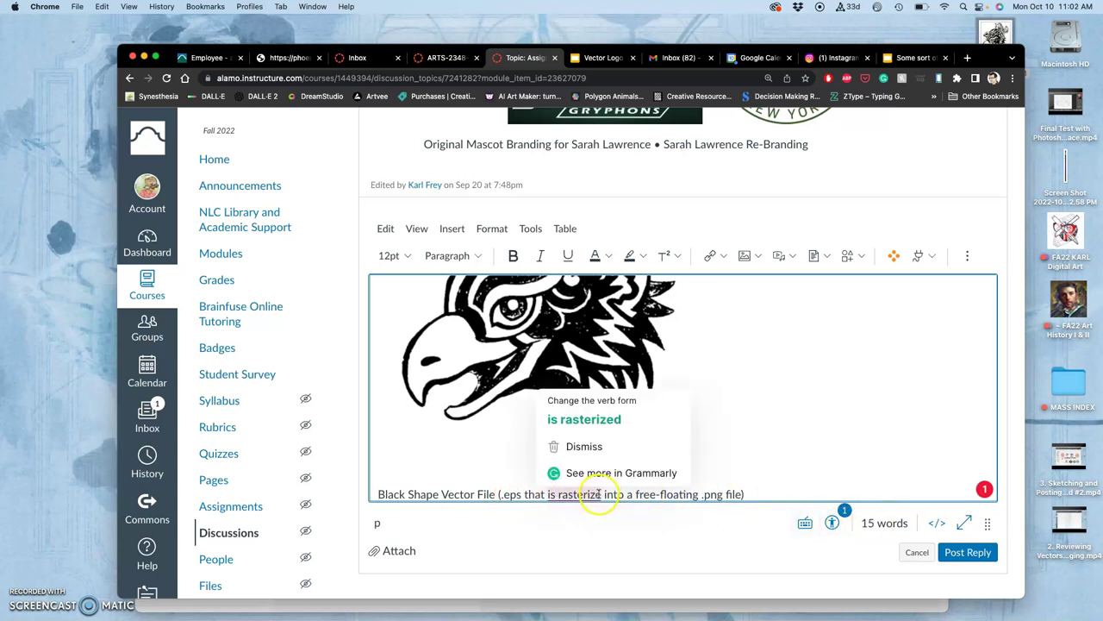
left_click(585, 419)
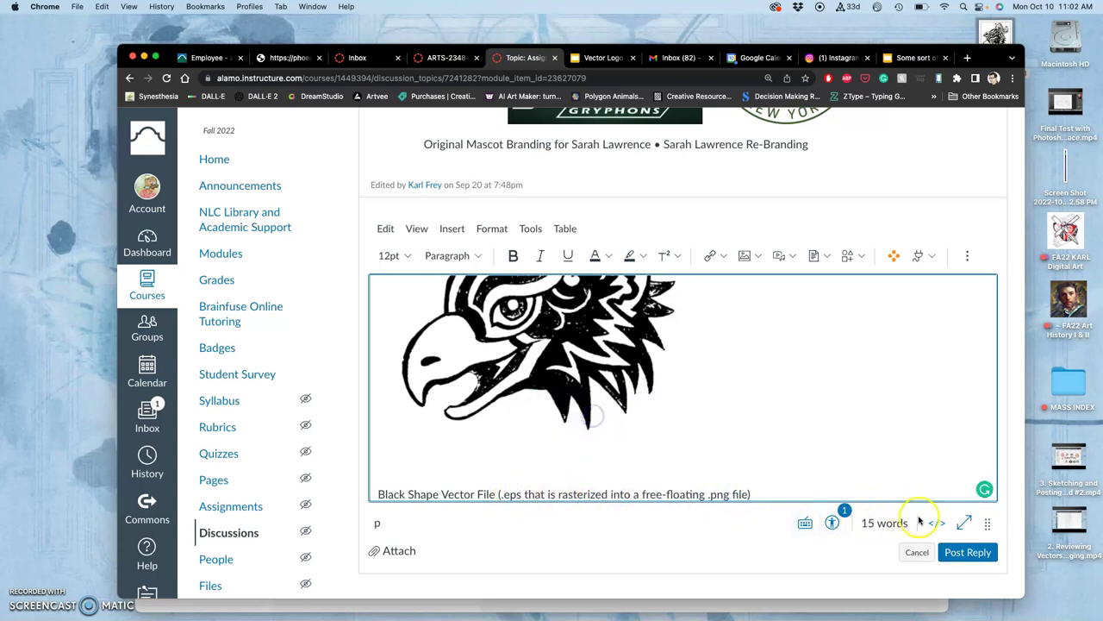
left_click(968, 551)
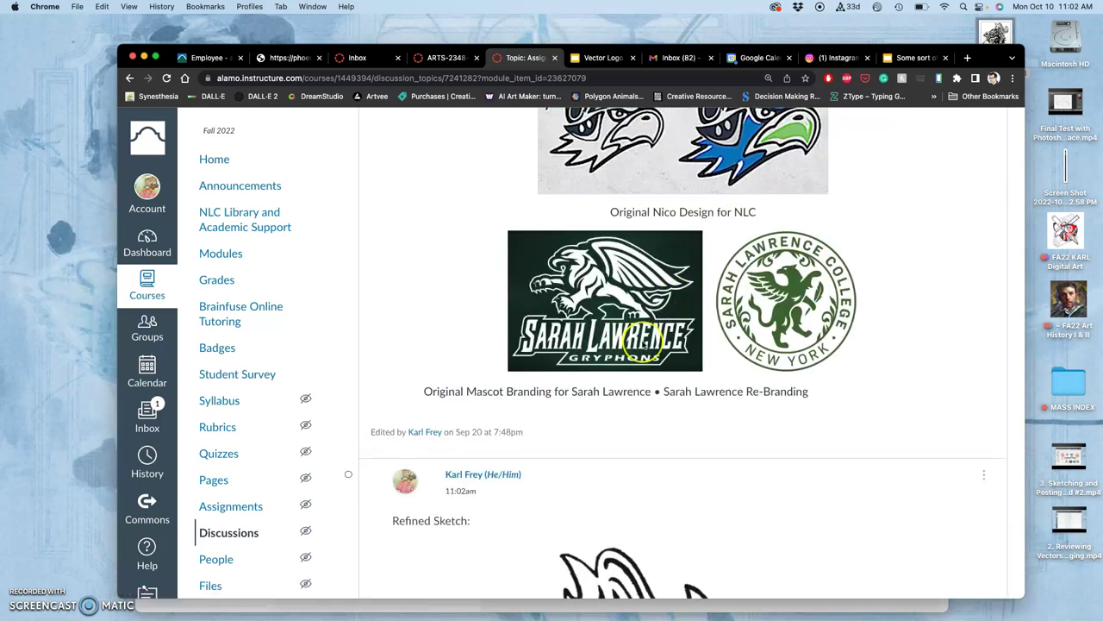
scroll(645, 343, "down", 5)
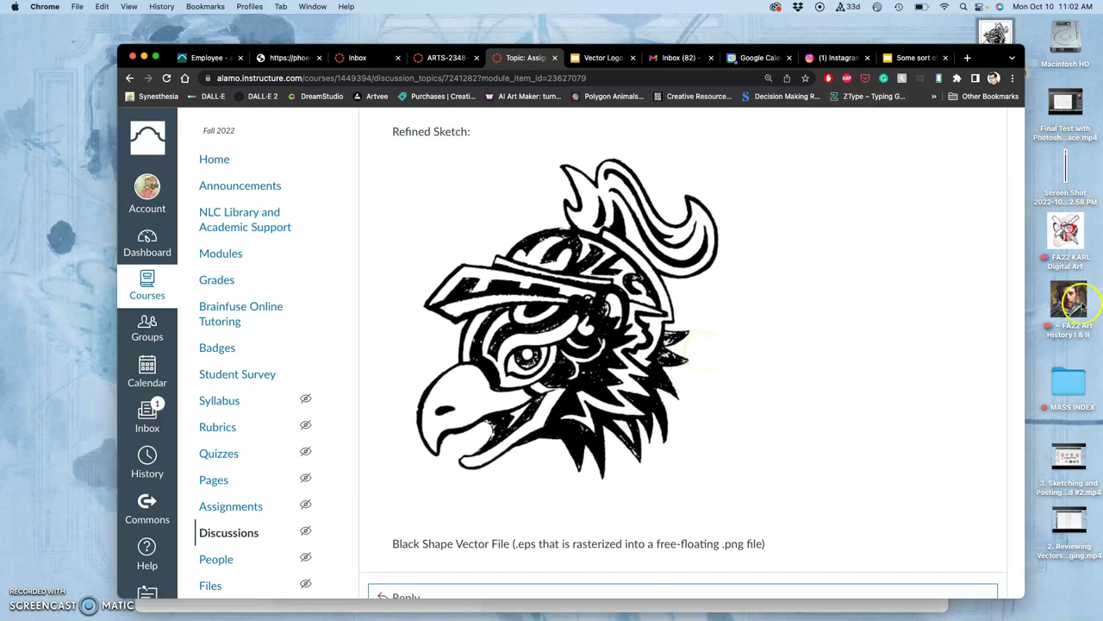
Save the hawk screenshot into the digital art course's Assignment #4 folder.
double_click(1075, 259)
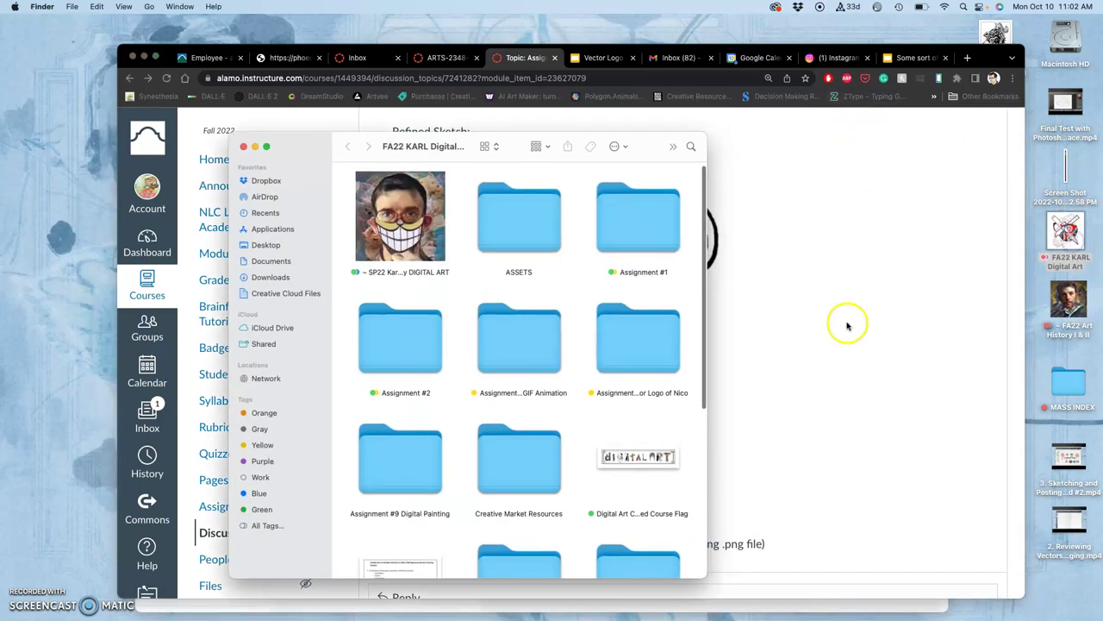
scroll(526, 401, "down", 3)
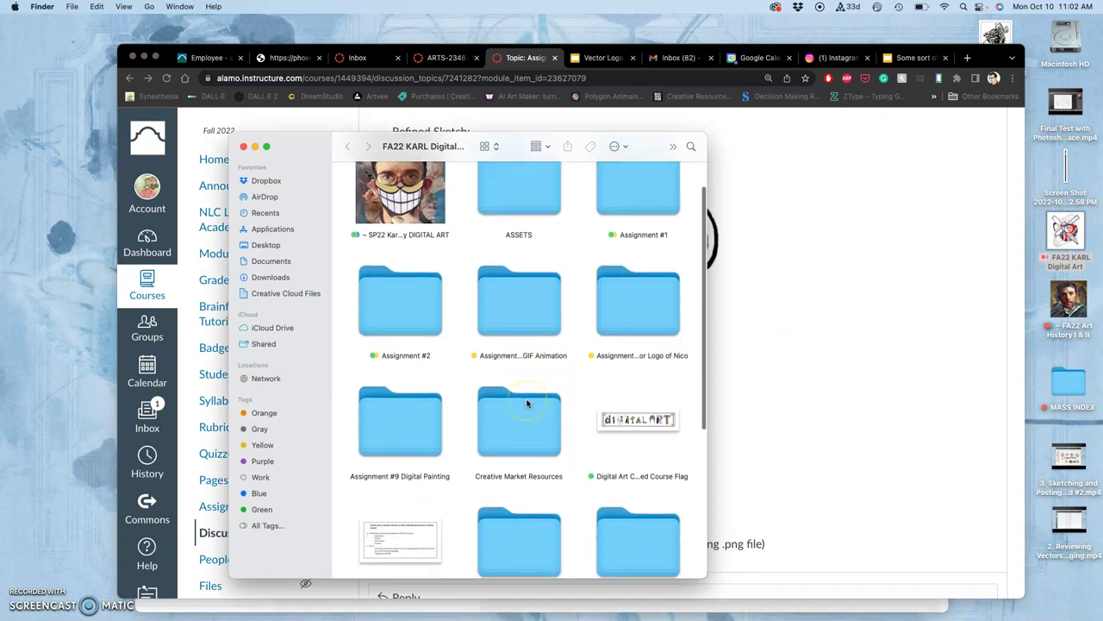
scroll(528, 403, "down", 4)
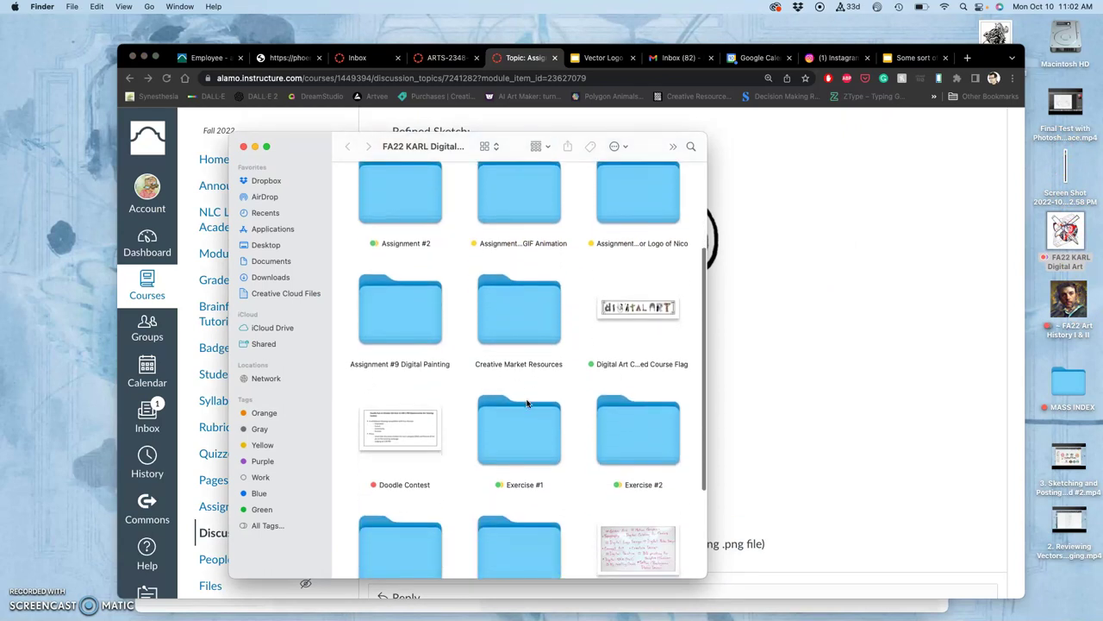
scroll(528, 402, "up", 2)
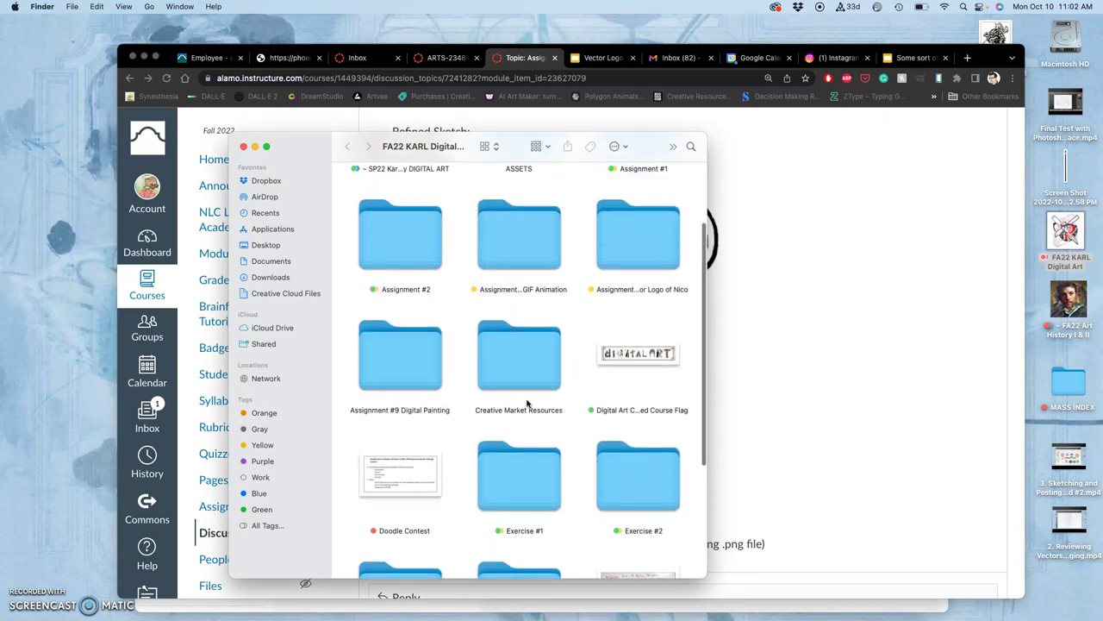
double_click(628, 259)
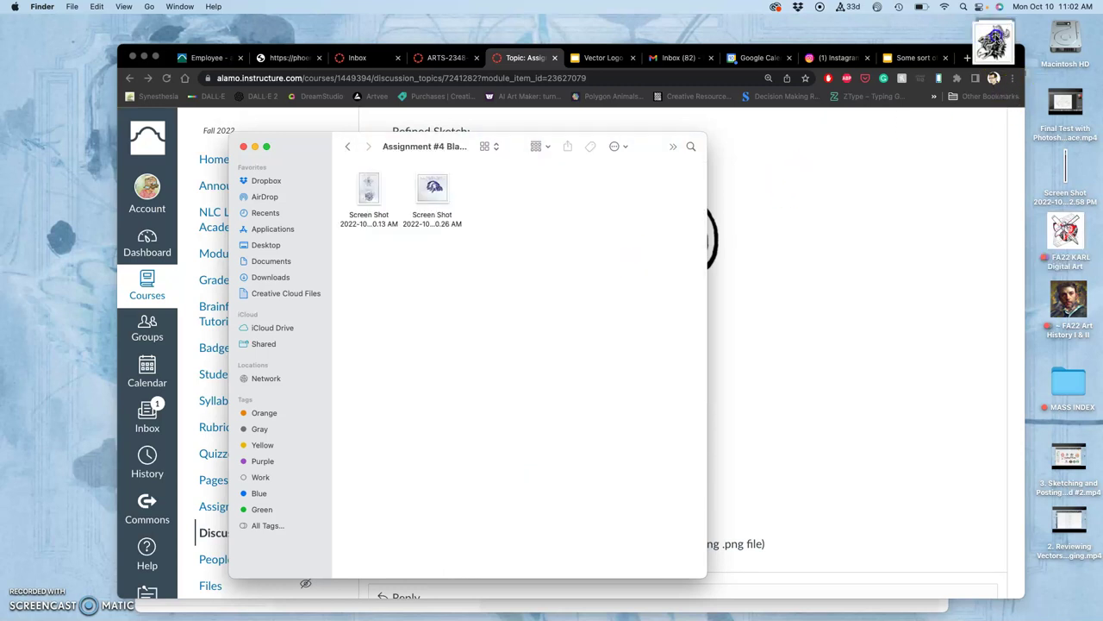
left_click_drag(996, 34, 538, 200)
left_click(528, 278)
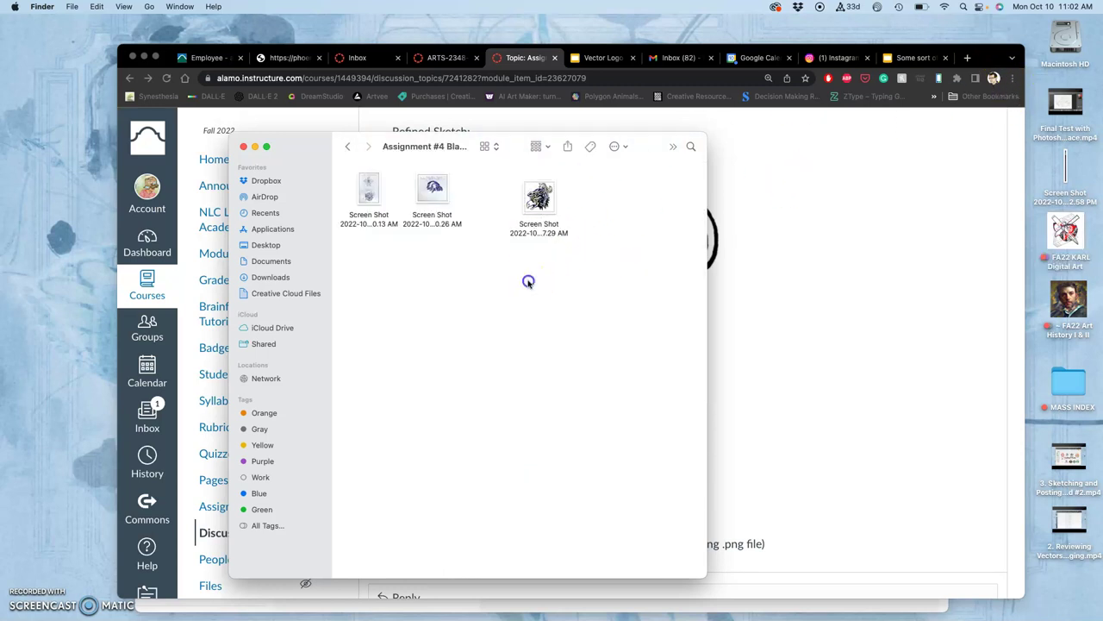
left_click(522, 287)
Open the hawk screenshot with Adobe Illustrator 2022.
right_click(536, 200)
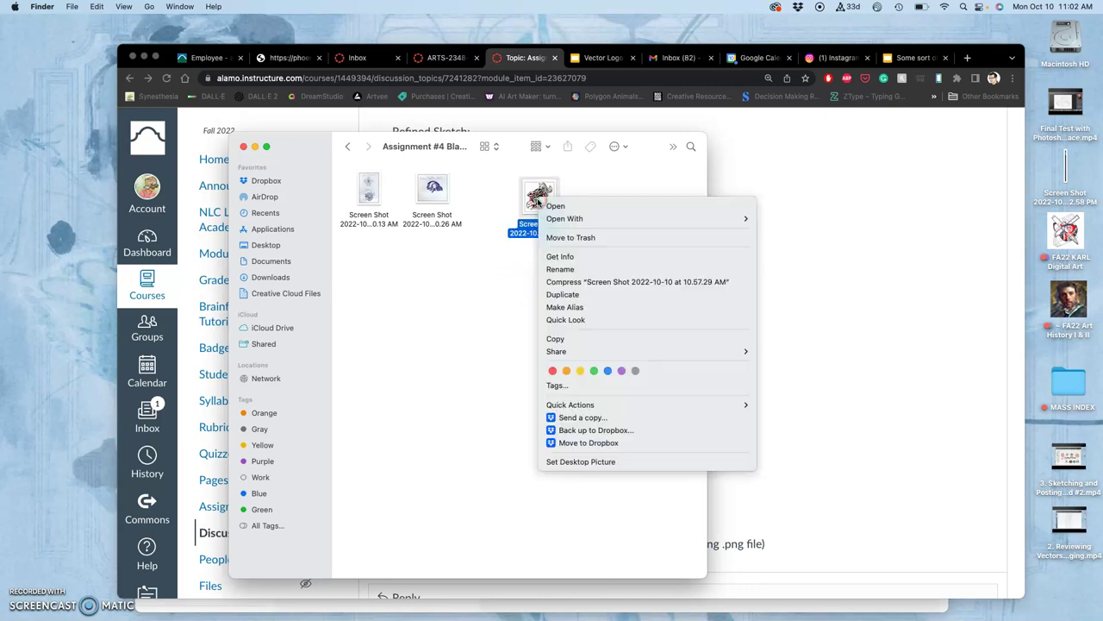
mouse_move(550, 221)
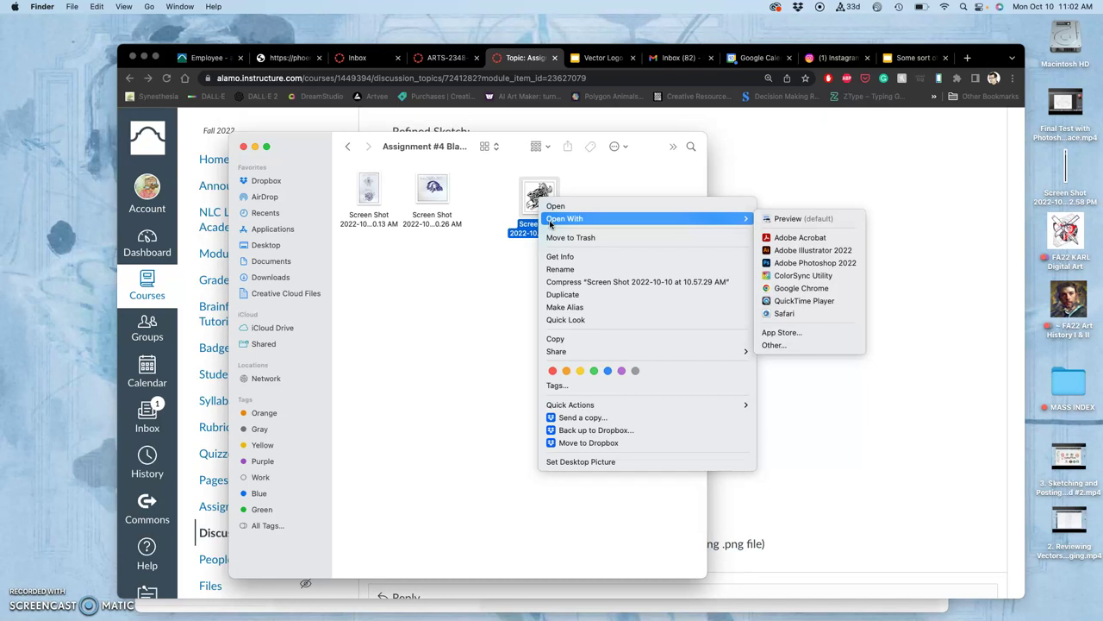
left_click(836, 252)
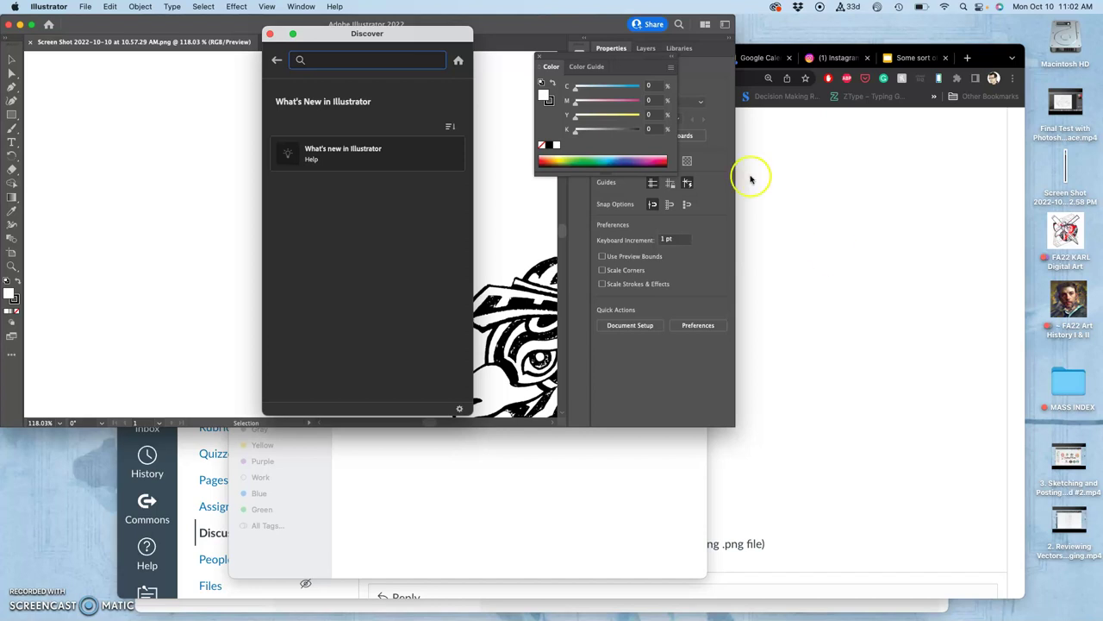
Close the Discover panel, enlarge the window, zoom to the whole artboard, and pick the Selection tool.
left_click(270, 38)
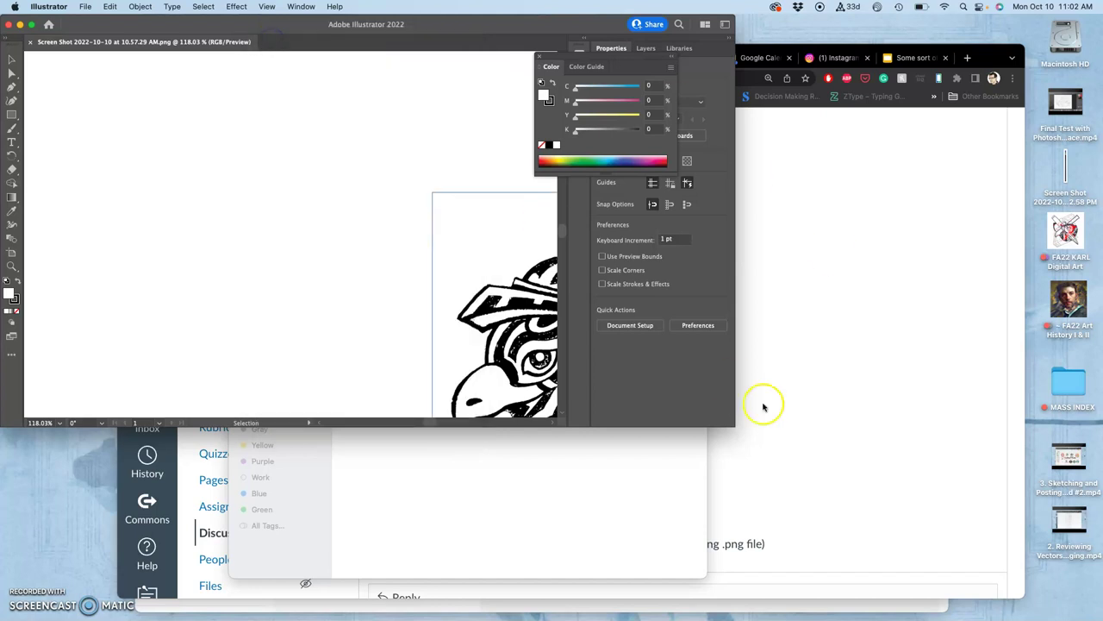
left_click_drag(731, 427, 1074, 595)
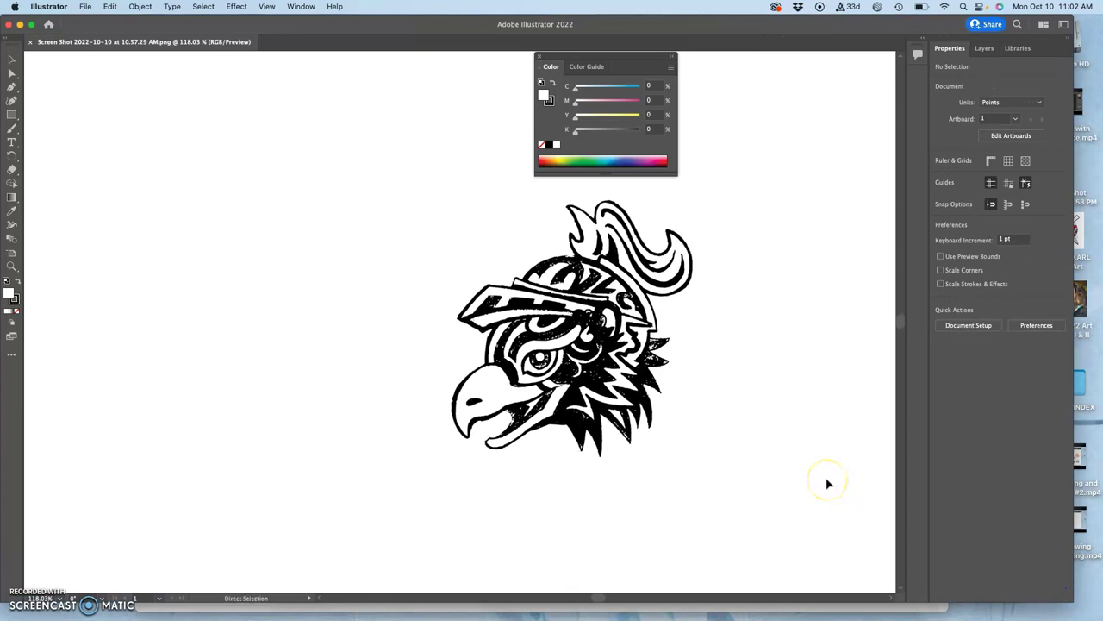
key("super+minus")
key("super+minus")
key("super+minus")
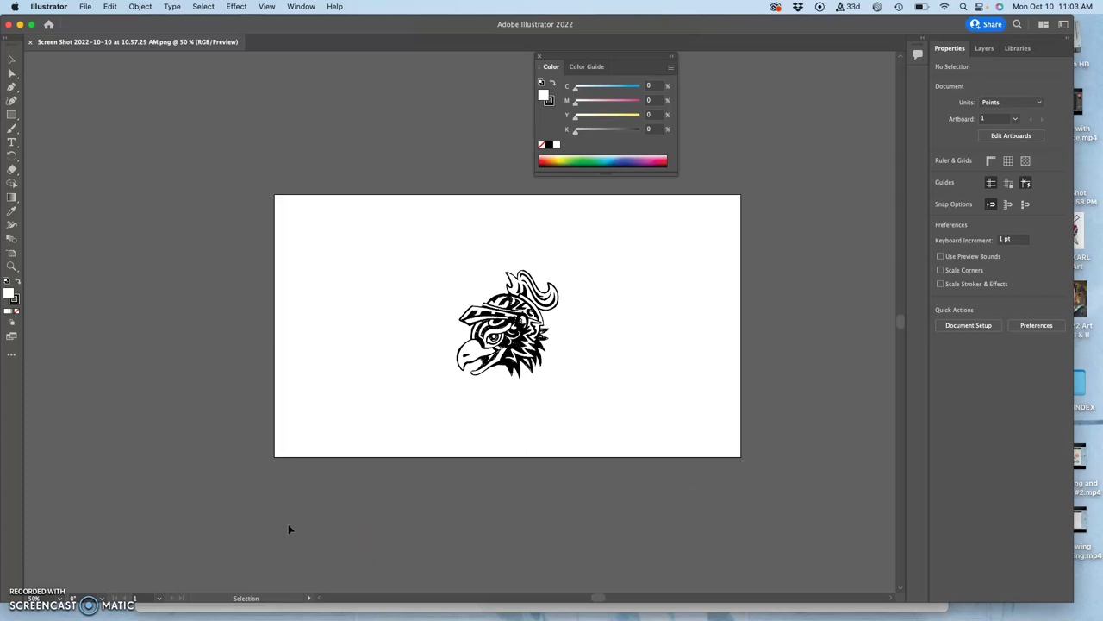
key("v")
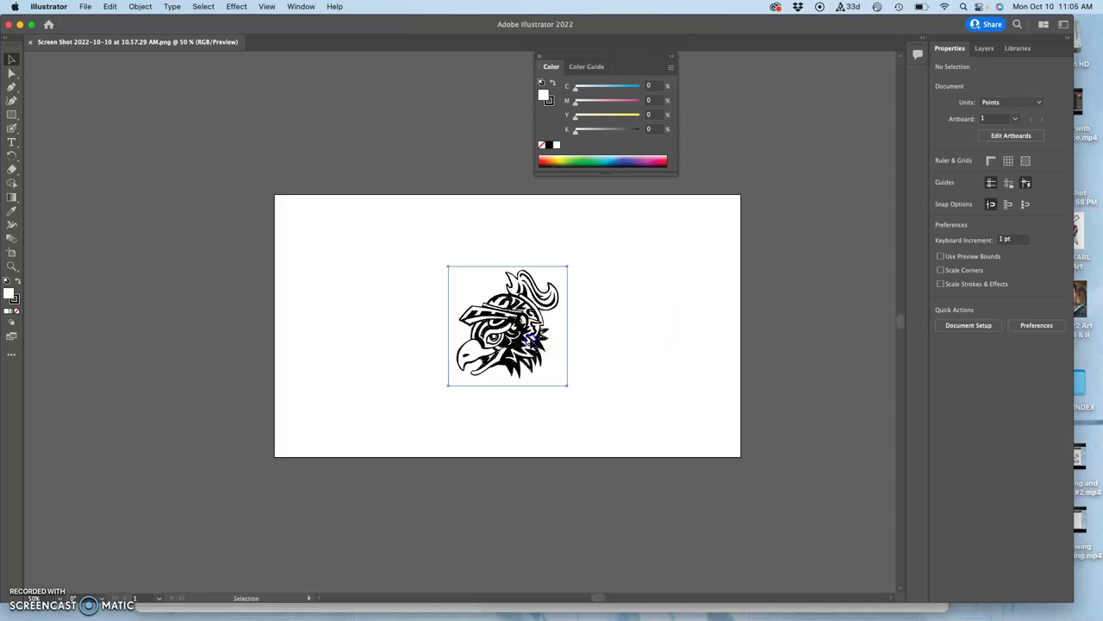
Drag the hawk image off the artboard to the left, then nudge it up and right.
left_click_drag(533, 341, 199, 310)
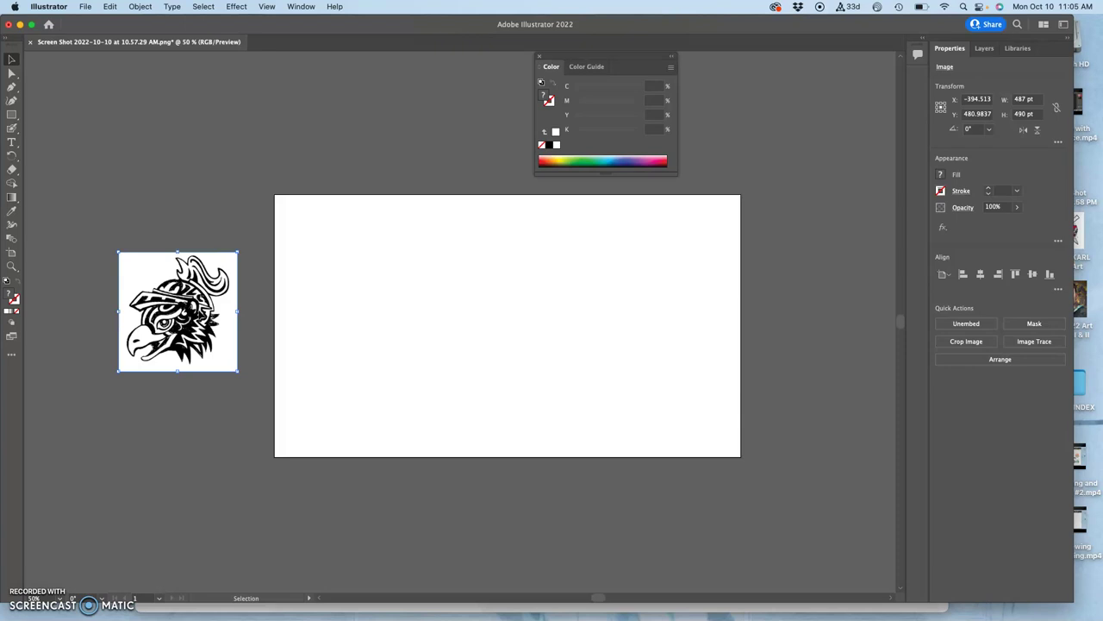
scroll(214, 284, "down", 3)
scroll(214, 285, "left", 3)
left_click(214, 285)
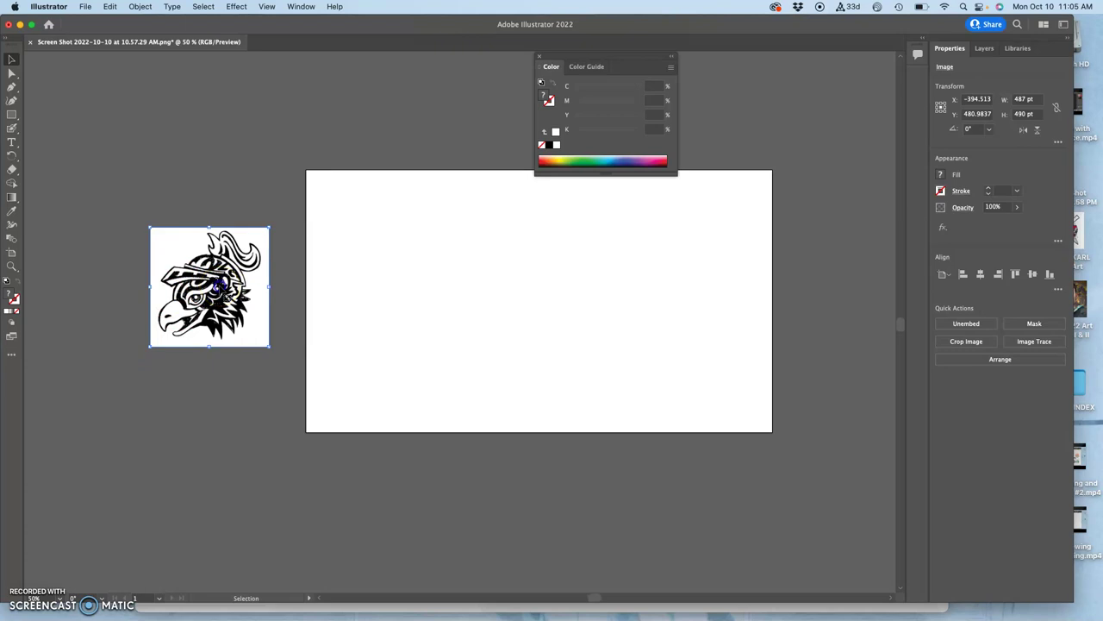
left_click_drag(220, 287, 237, 271)
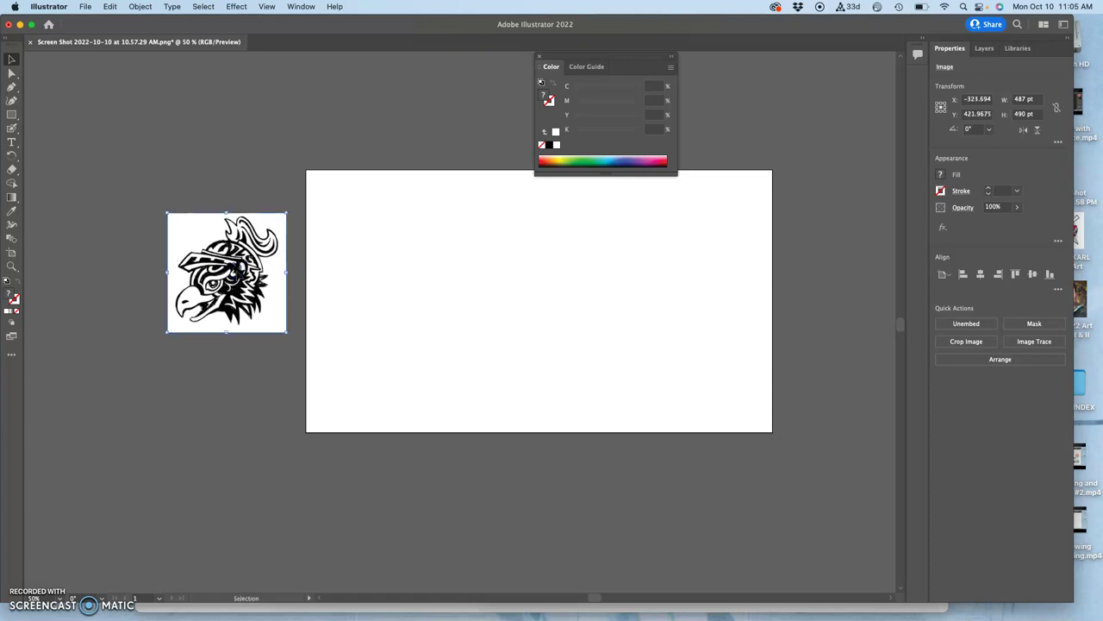
key("super+equal")
key("super+equal")
key("super+equal")
key("super+equal")
key("super+equal")
key("super+equal")
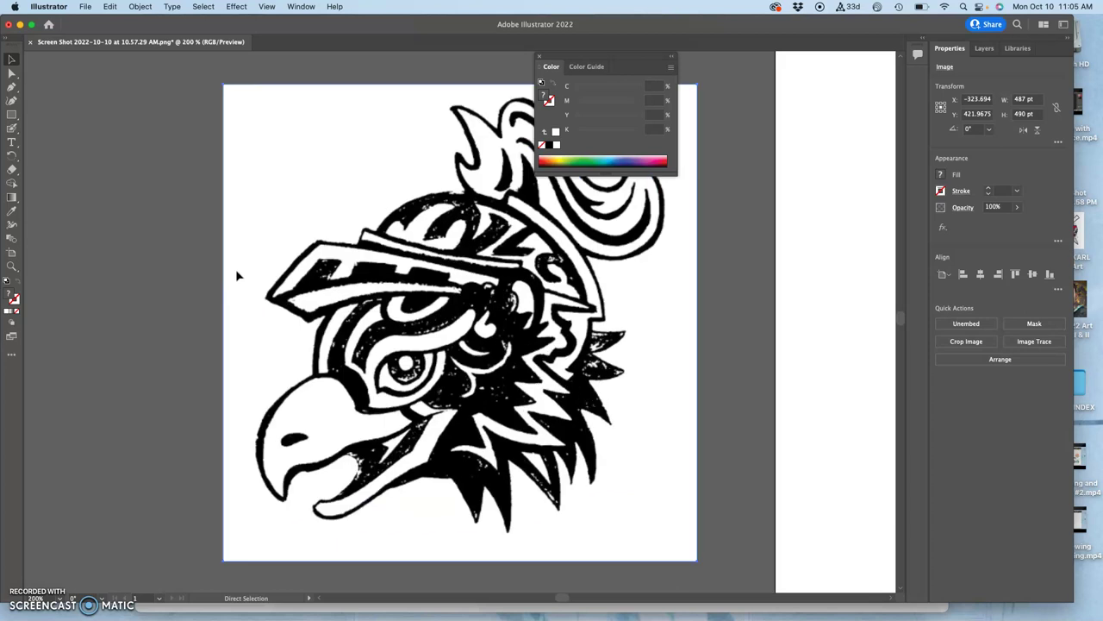
key("super+minus")
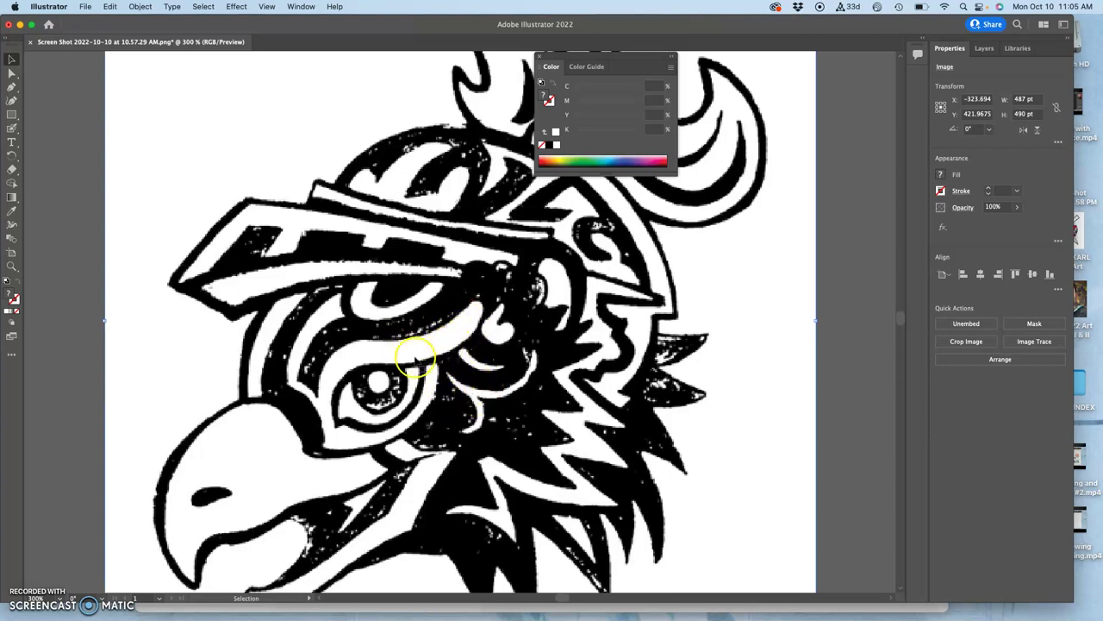
key("super+minus")
key("super+minus")
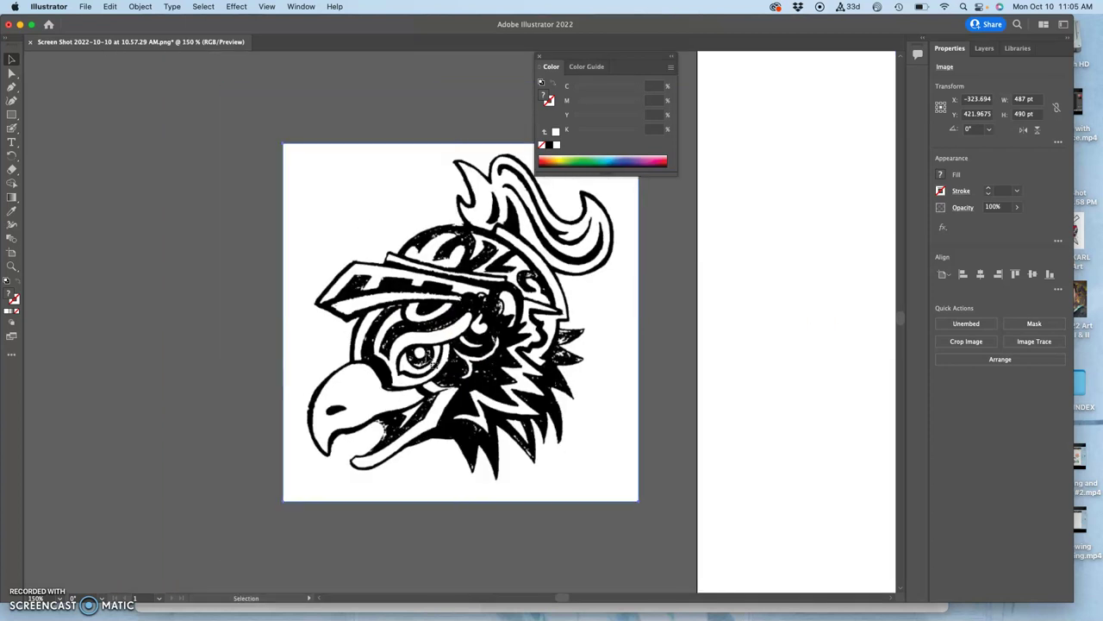
left_click_drag(453, 329, 382, 338)
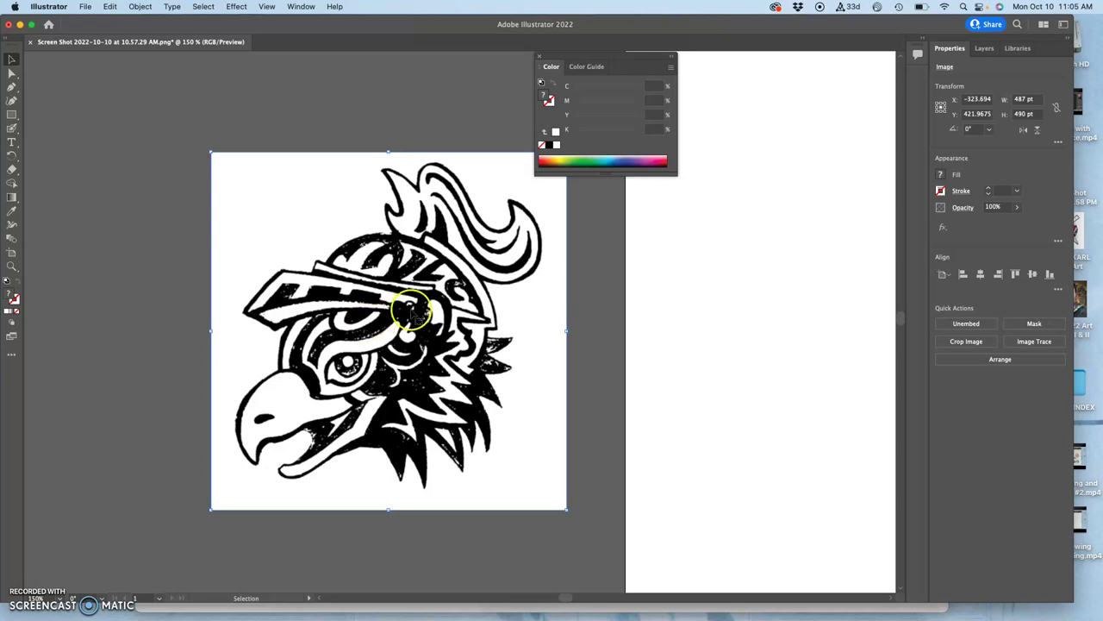
Put the hawk image into Isolation Mode for editing.
double_click(414, 317)
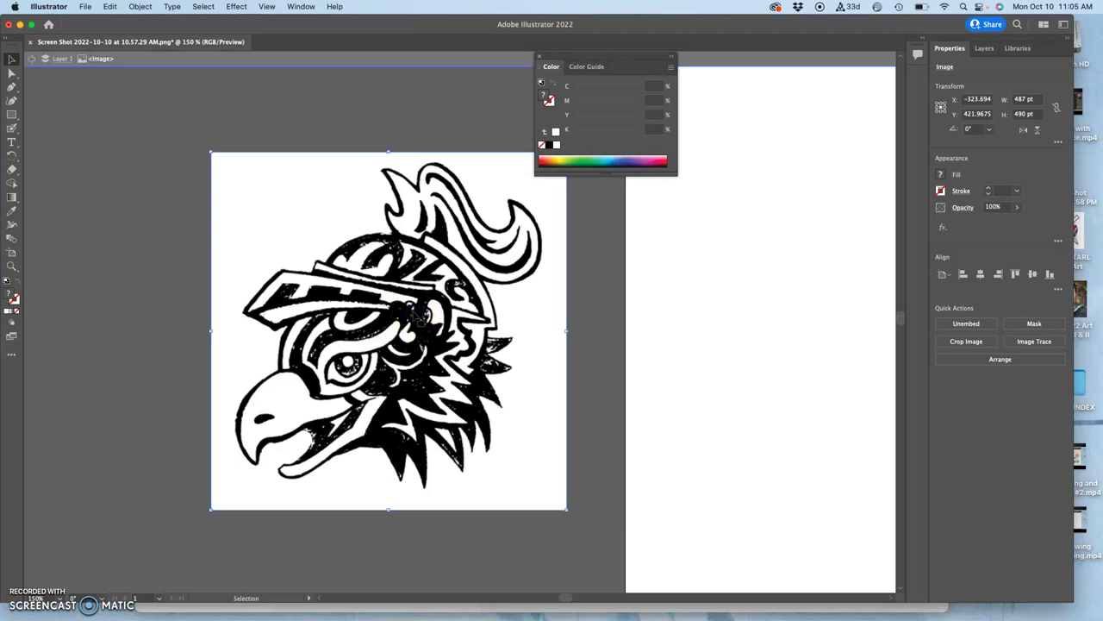
right_click(360, 259)
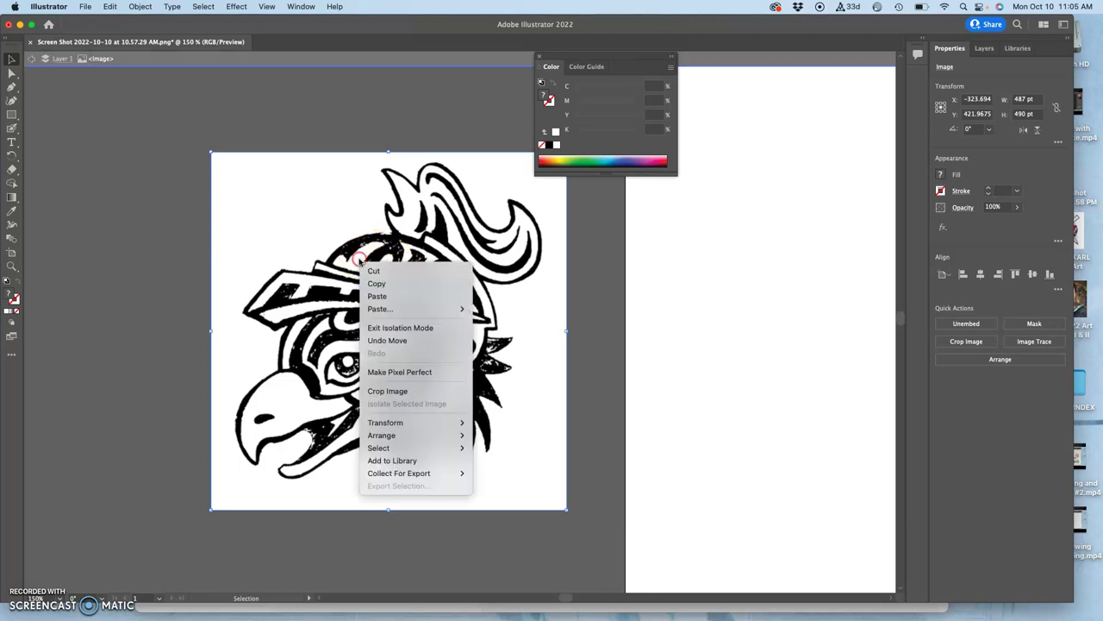
left_click(313, 239)
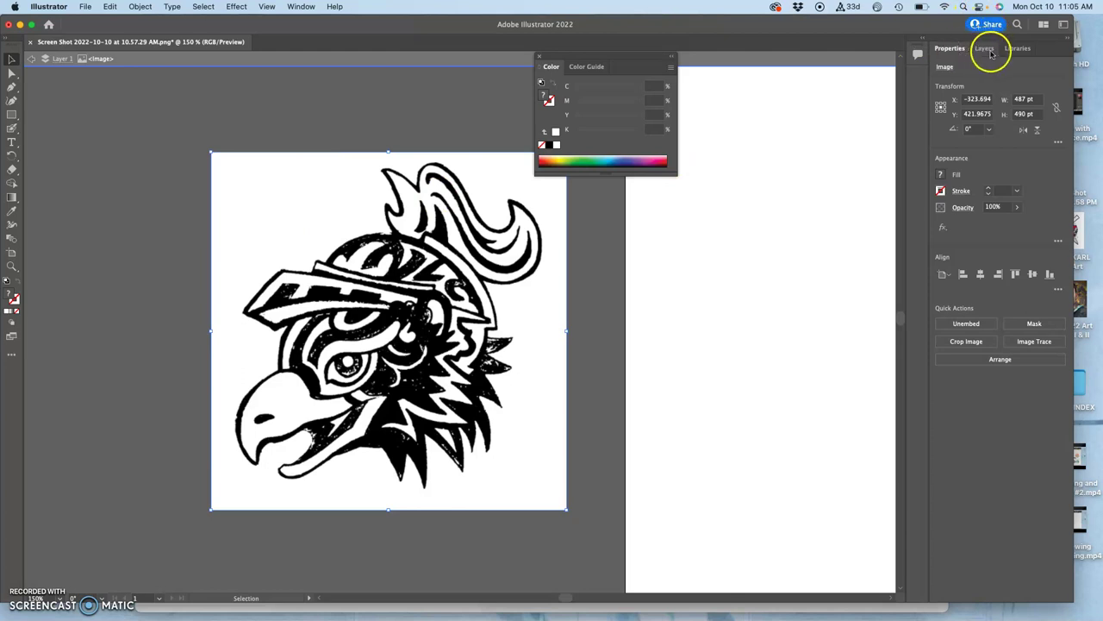
In the Layers panel, view the <Image> layer's options unchanged and leave <Image> selected.
left_click(989, 49)
left_click(1013, 81)
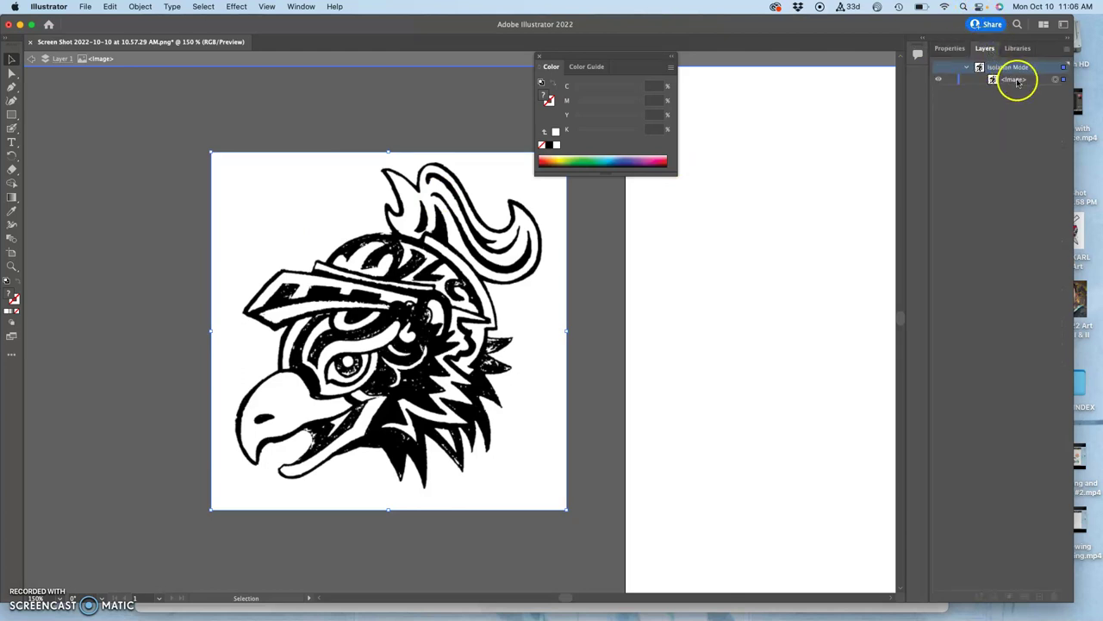
left_click(1018, 81)
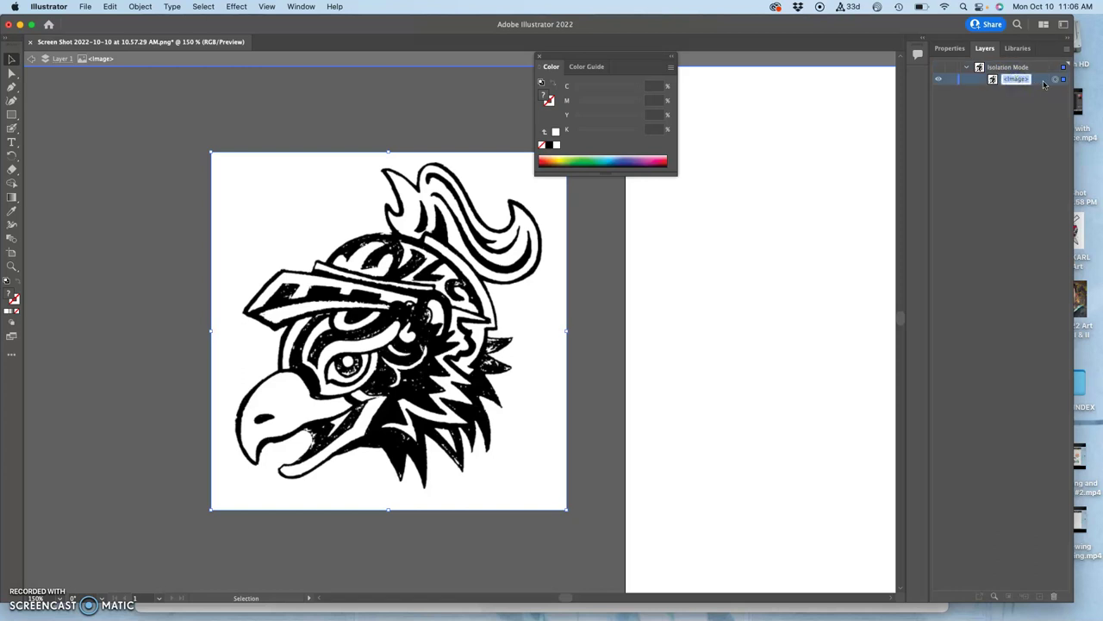
double_click(1044, 83)
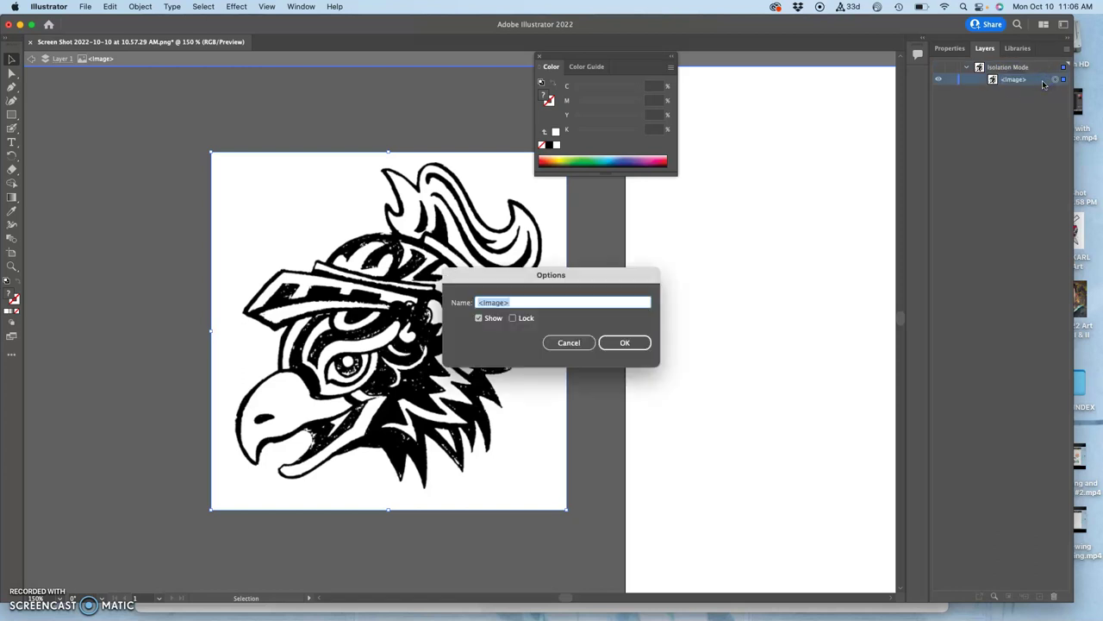
left_click(993, 81)
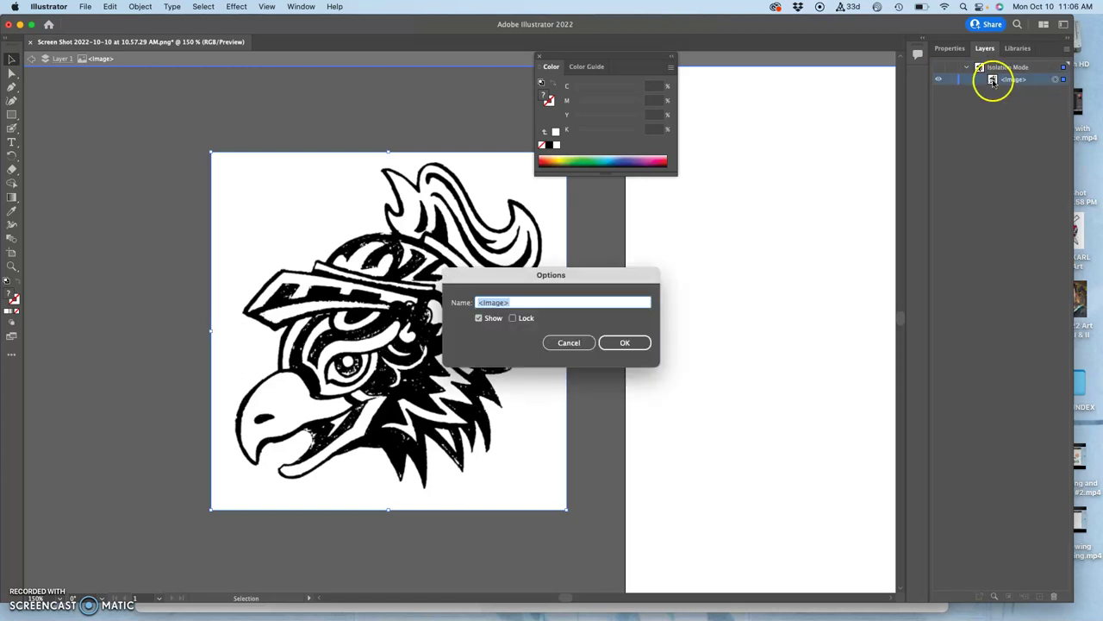
left_click(621, 342)
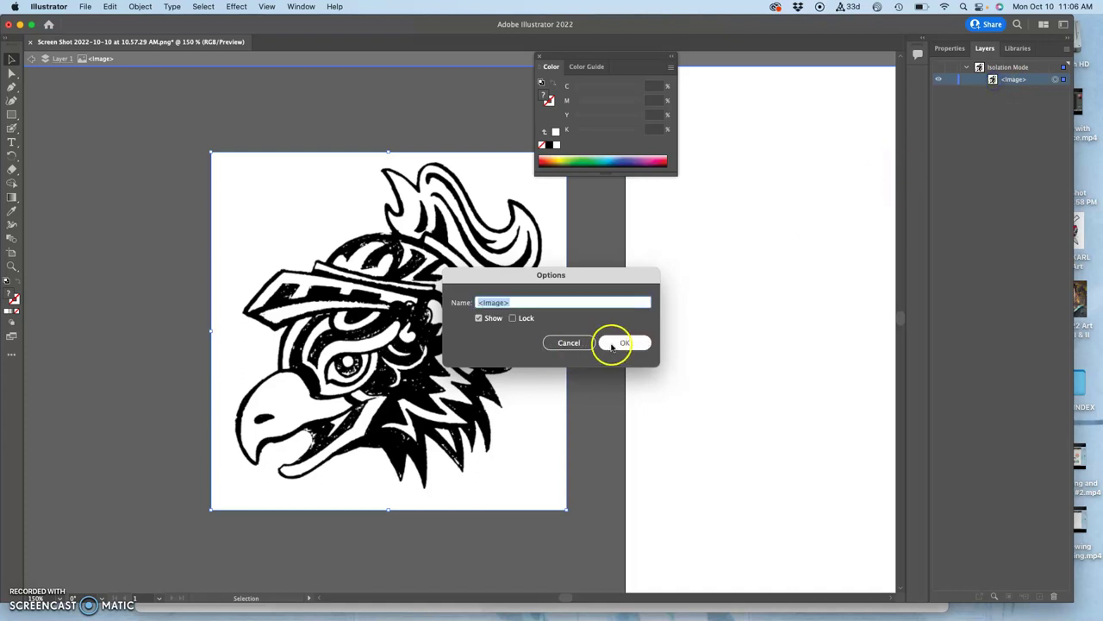
double_click(992, 80)
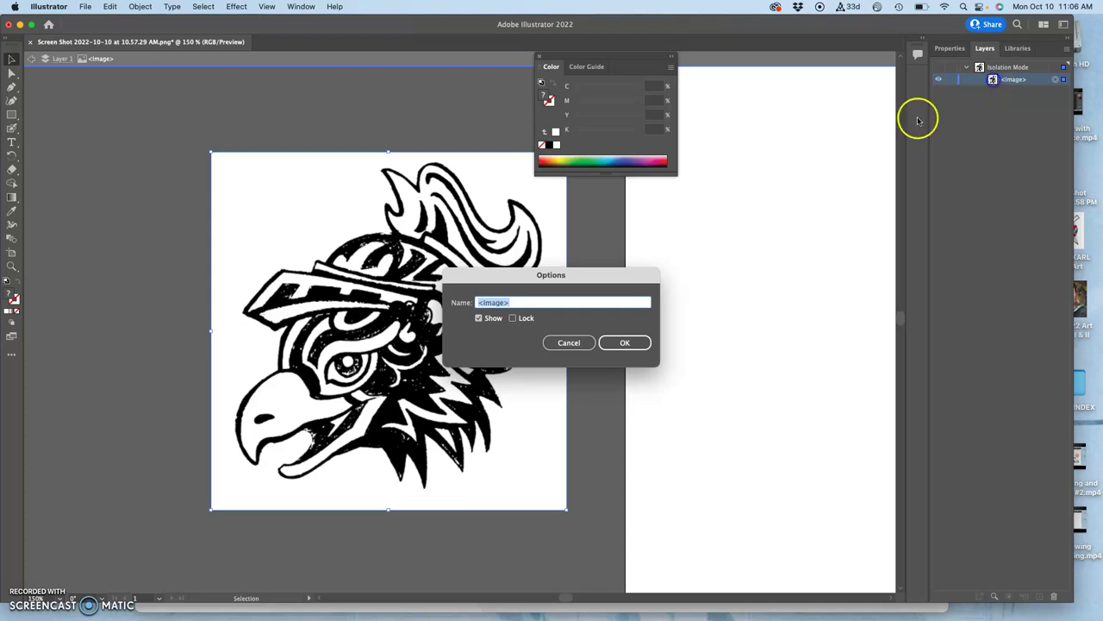
left_click(624, 342)
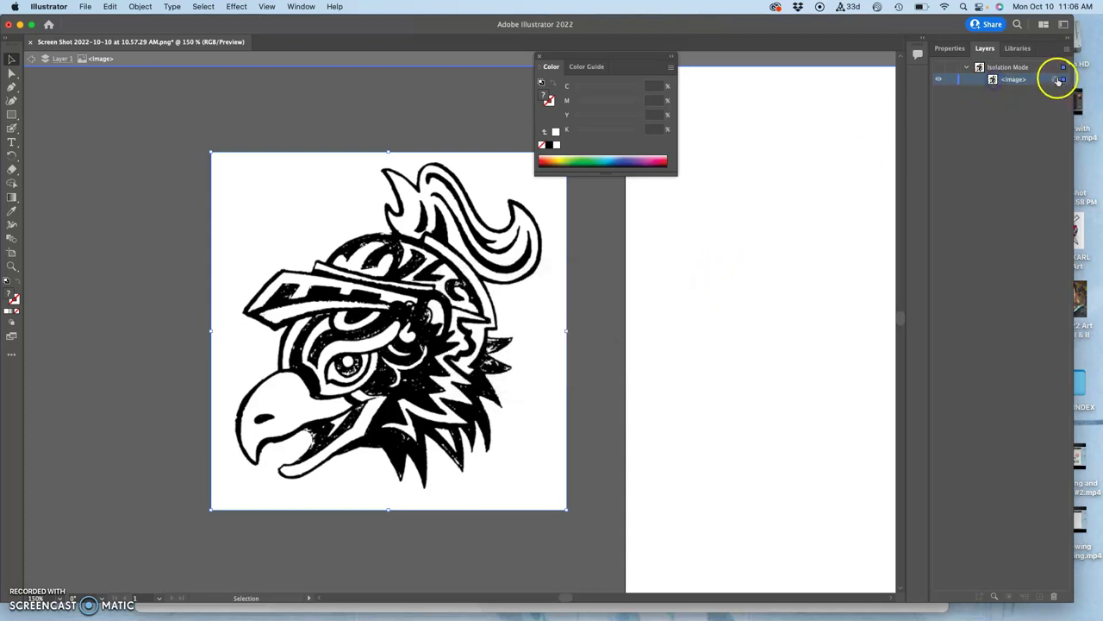
left_click(1013, 80)
left_click(981, 81)
left_click(993, 80)
Open the Transparency panel, dock it with the side panels, and reveal the image's Opacity slider.
left_click(300, 7)
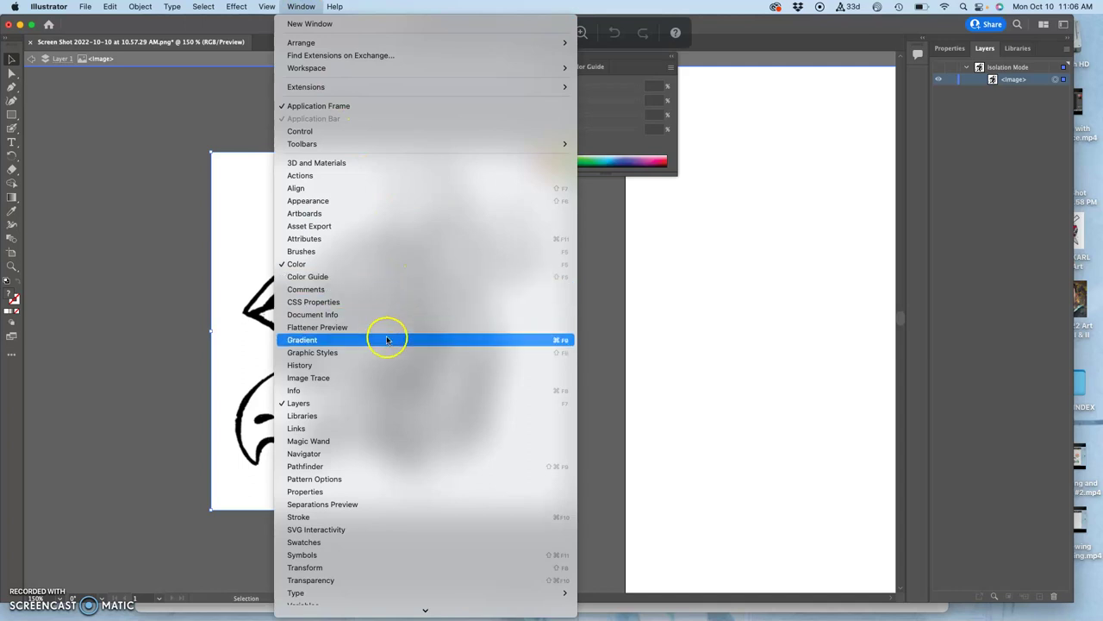
scroll(387, 353, "down", 1)
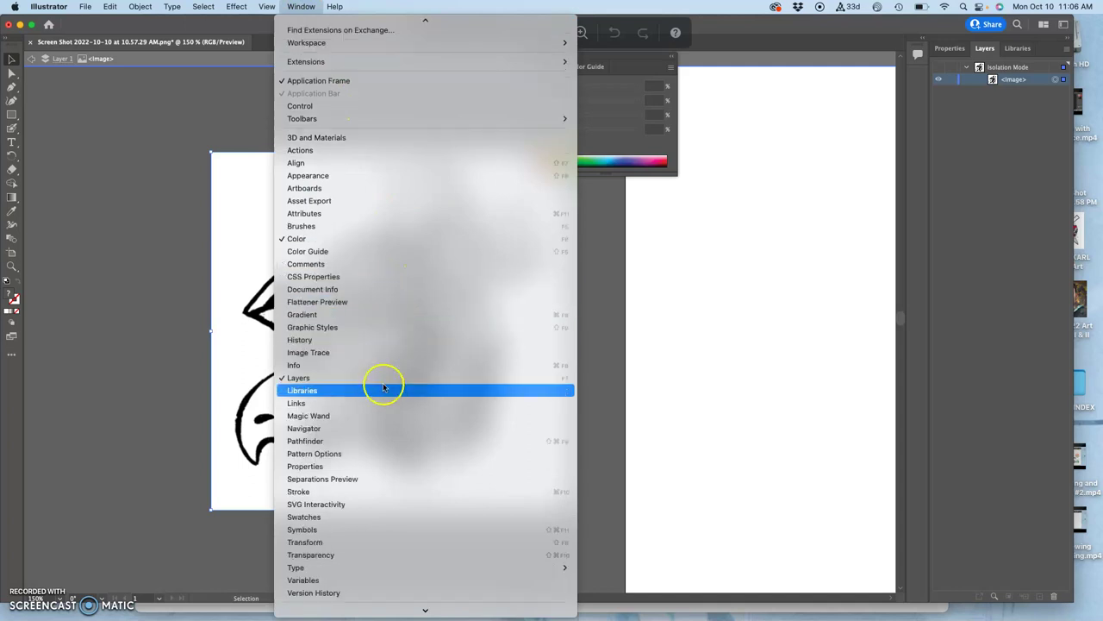
left_click(352, 556)
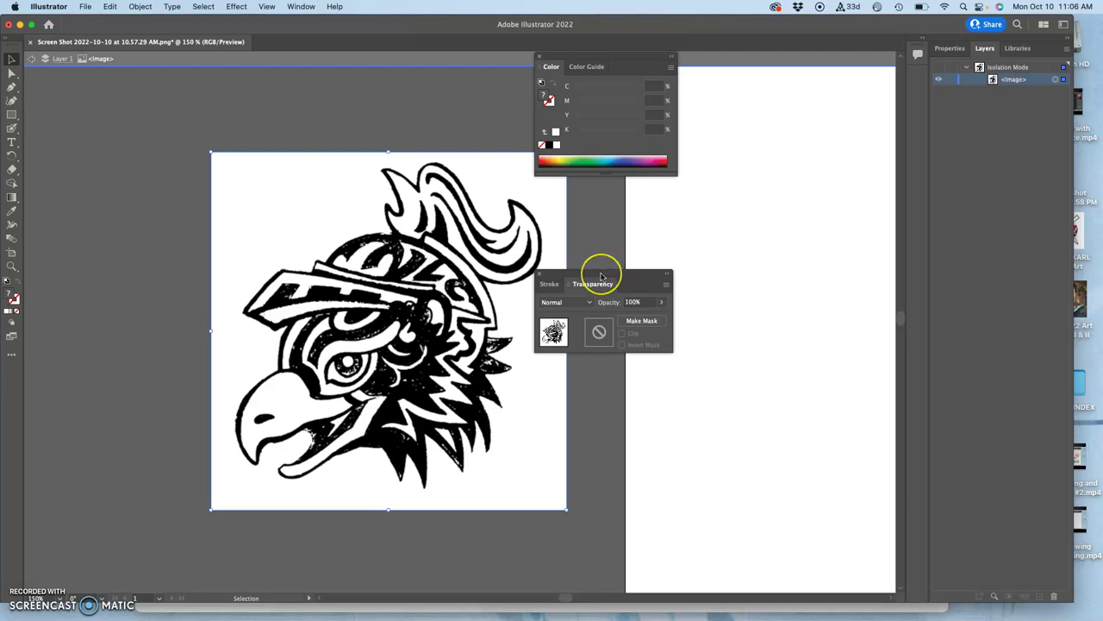
left_click_drag(601, 276, 907, 73)
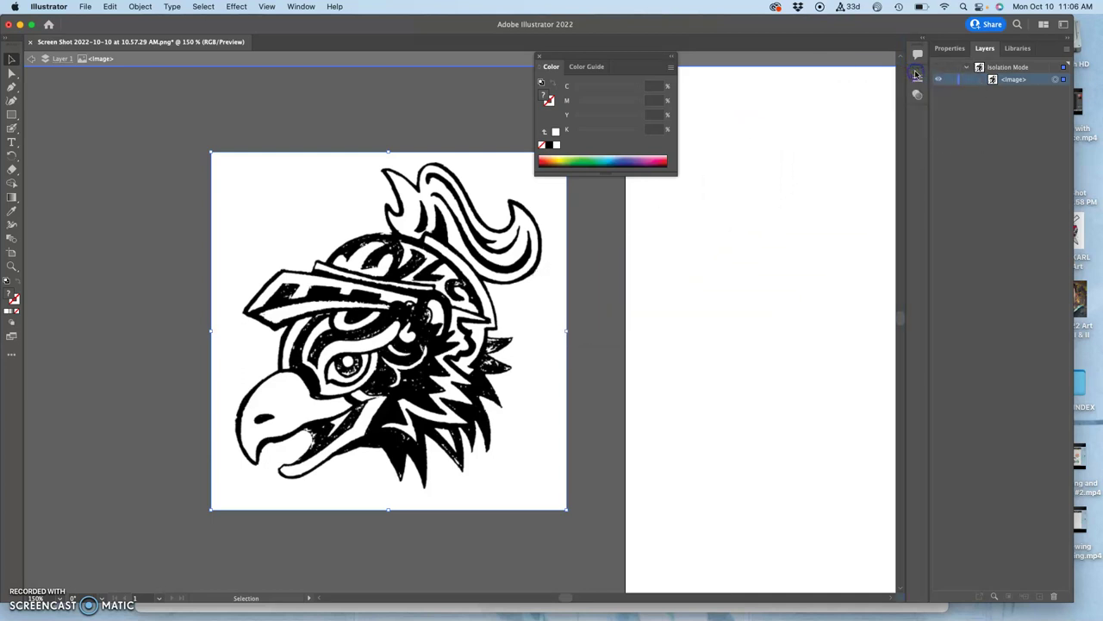
left_click(919, 82)
left_click(862, 92)
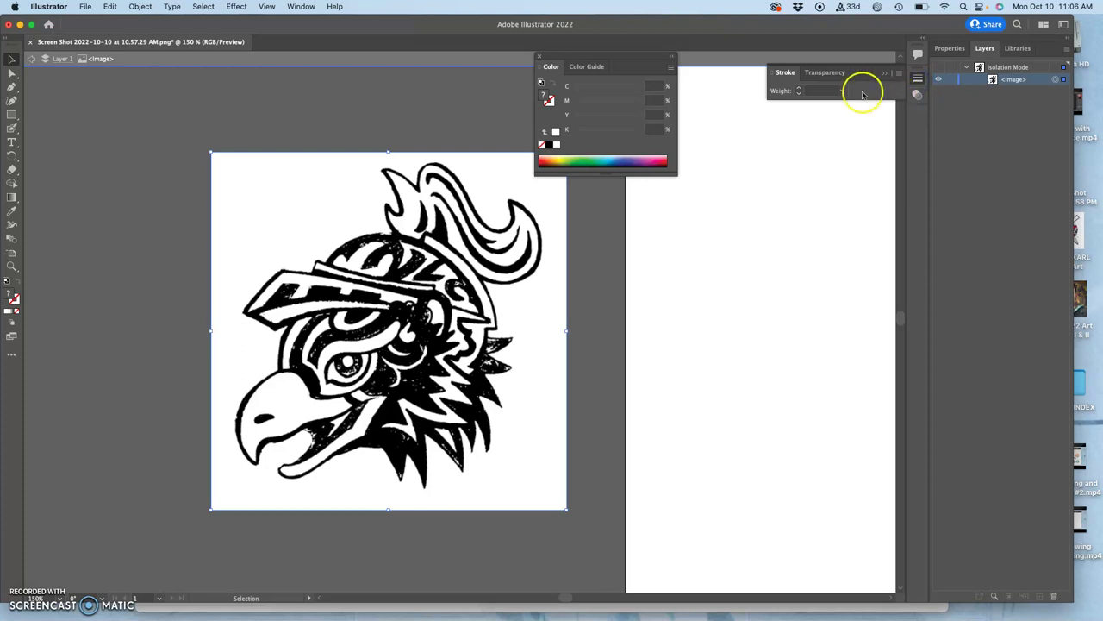
left_click(857, 96)
left_click(895, 91)
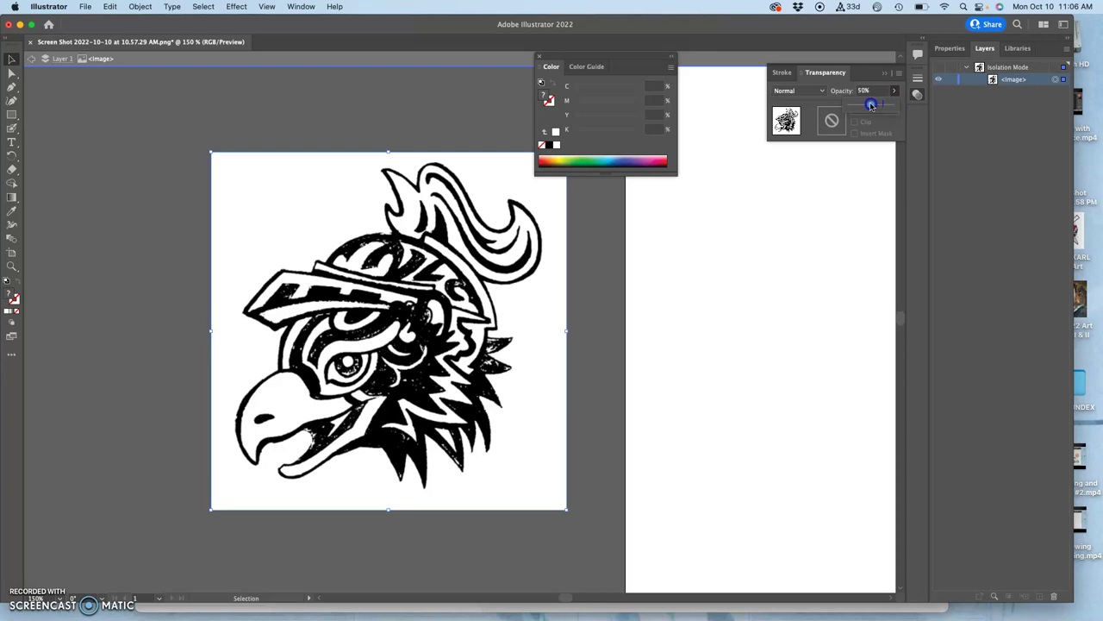
Move the 50%-opacity hawk image right onto the artboard and zoom out to view it.
left_click(586, 352)
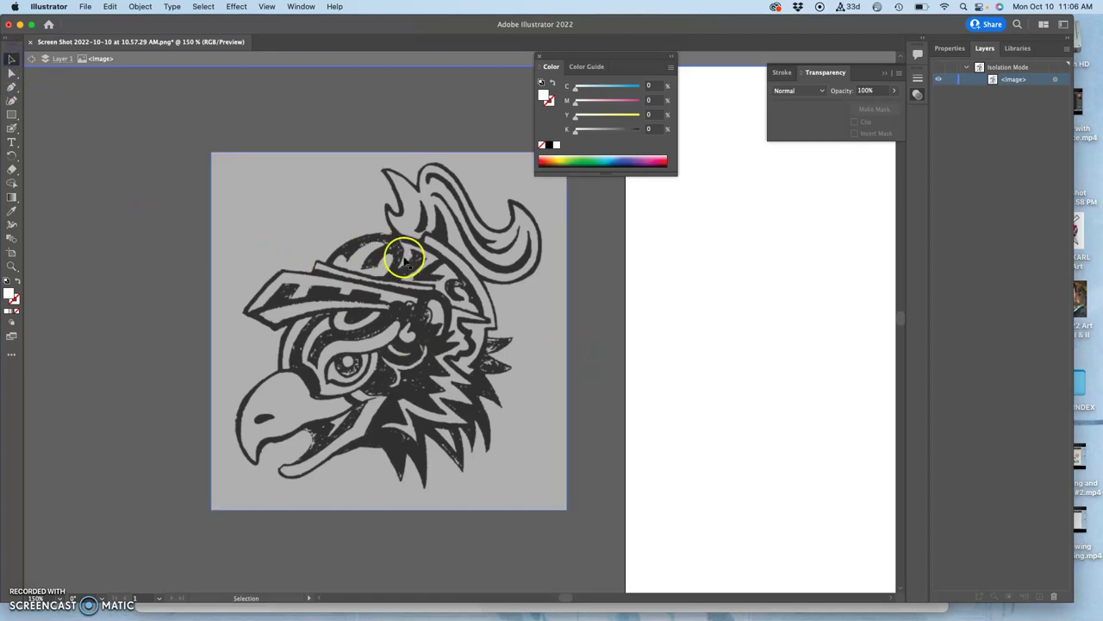
left_click_drag(403, 259, 809, 308)
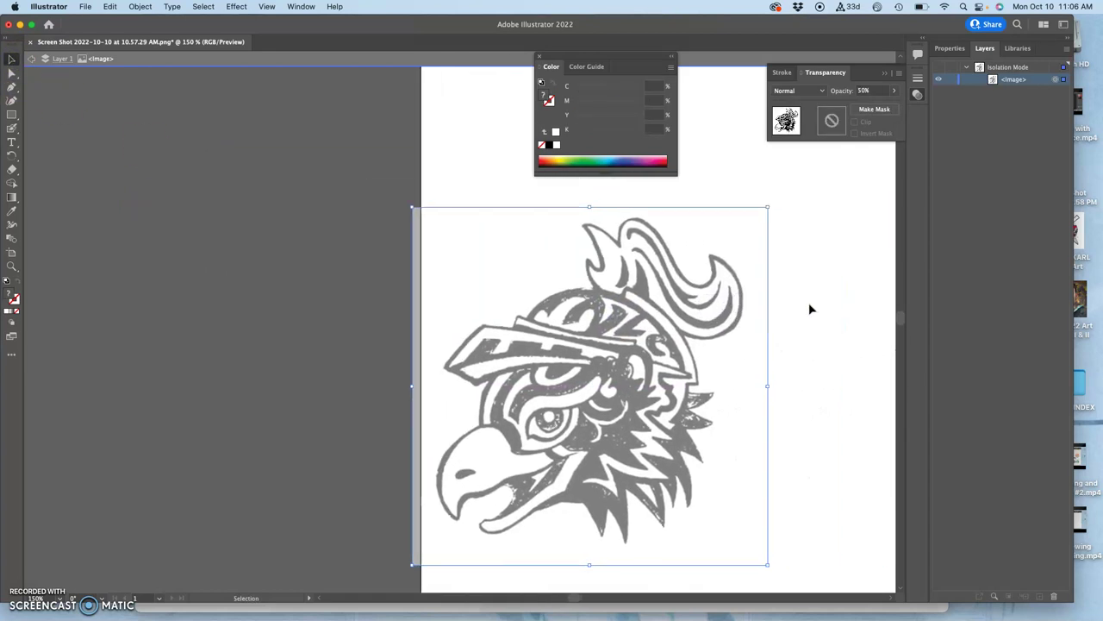
scroll(809, 307, "right", 10)
left_click(630, 332)
left_click(340, 366)
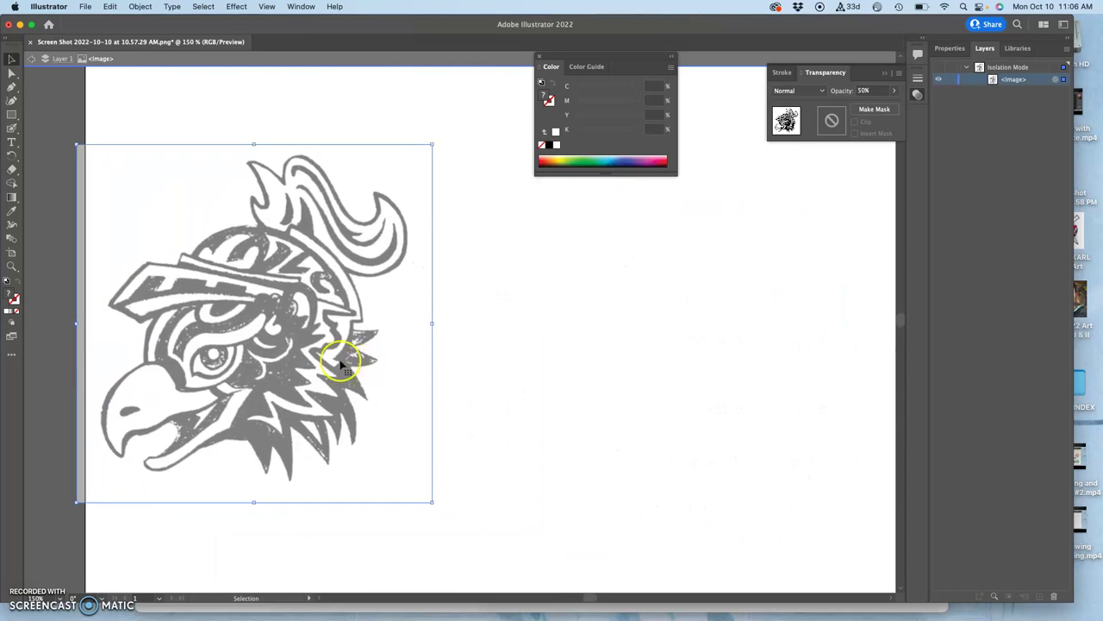
left_click_drag(341, 366, 697, 382)
scroll(699, 393, "down", 2)
scroll(699, 393, "right", 1)
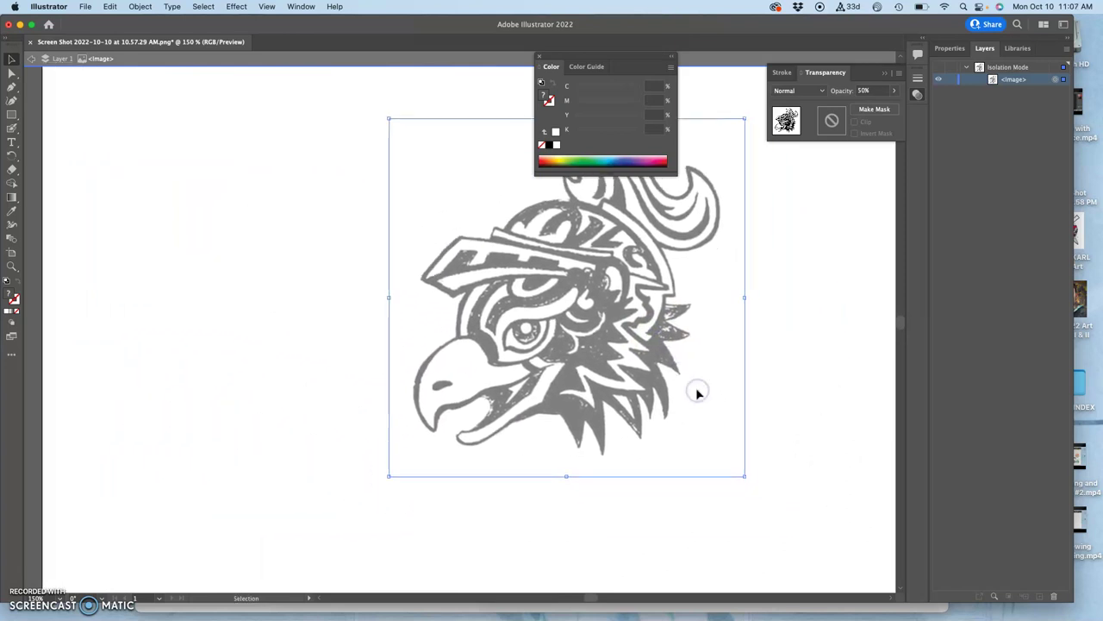
key("super+minus")
key("super+minus")
key("super+minus")
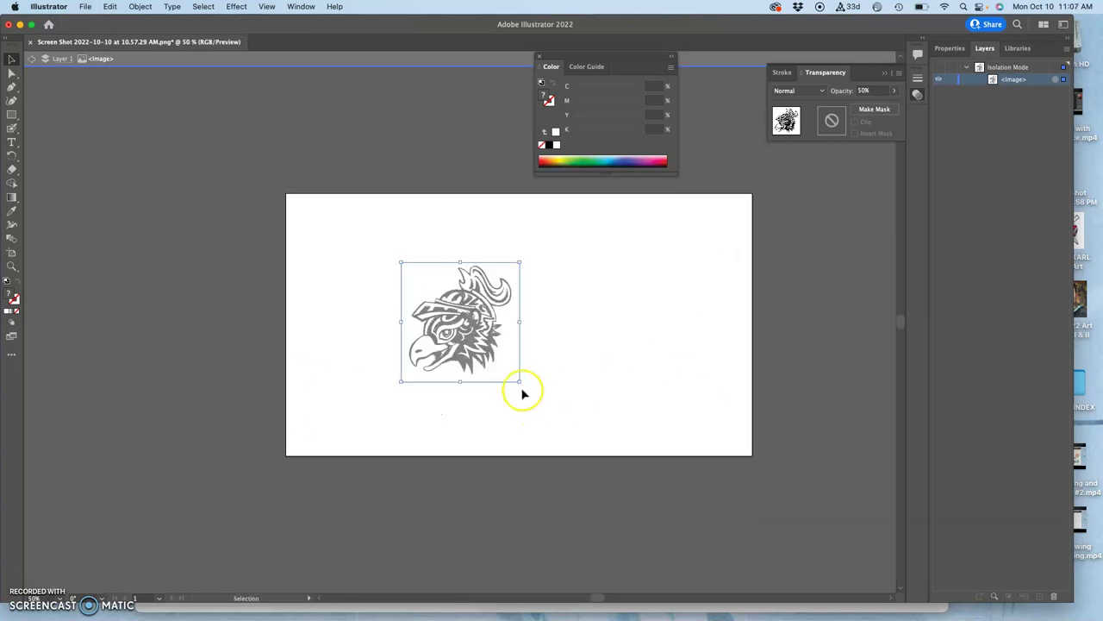
Scale the faded hawk up from its corners, apply a Move transform, and centre it on the artboard.
left_click_drag(519, 380, 626, 451)
left_click_drag(588, 263, 654, 204)
key("Return")
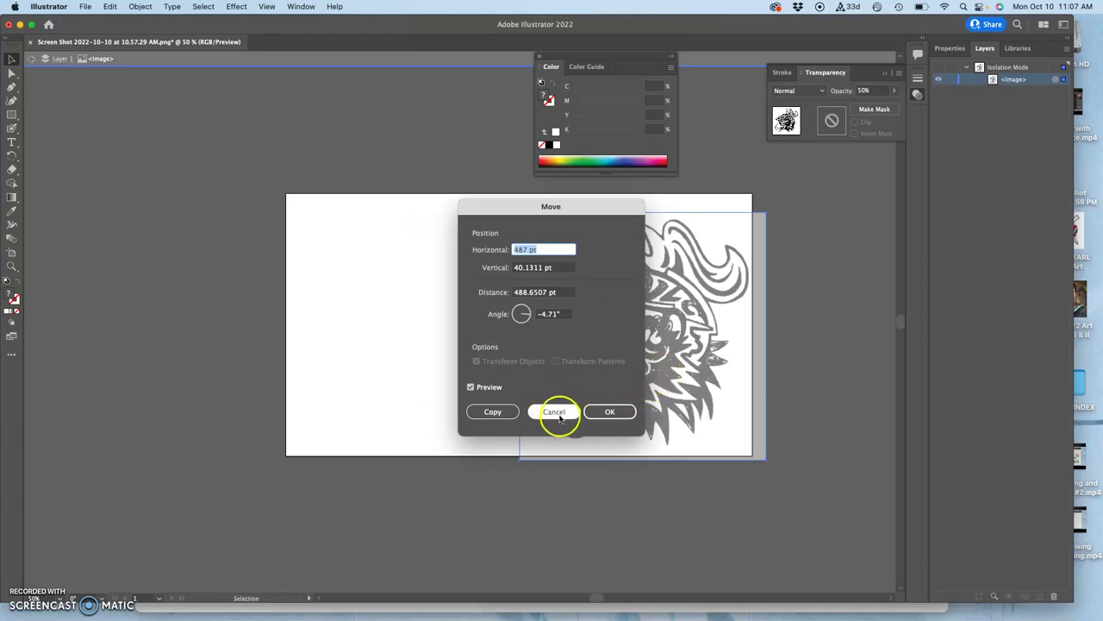
left_click(605, 412)
left_click_drag(648, 307, 520, 295)
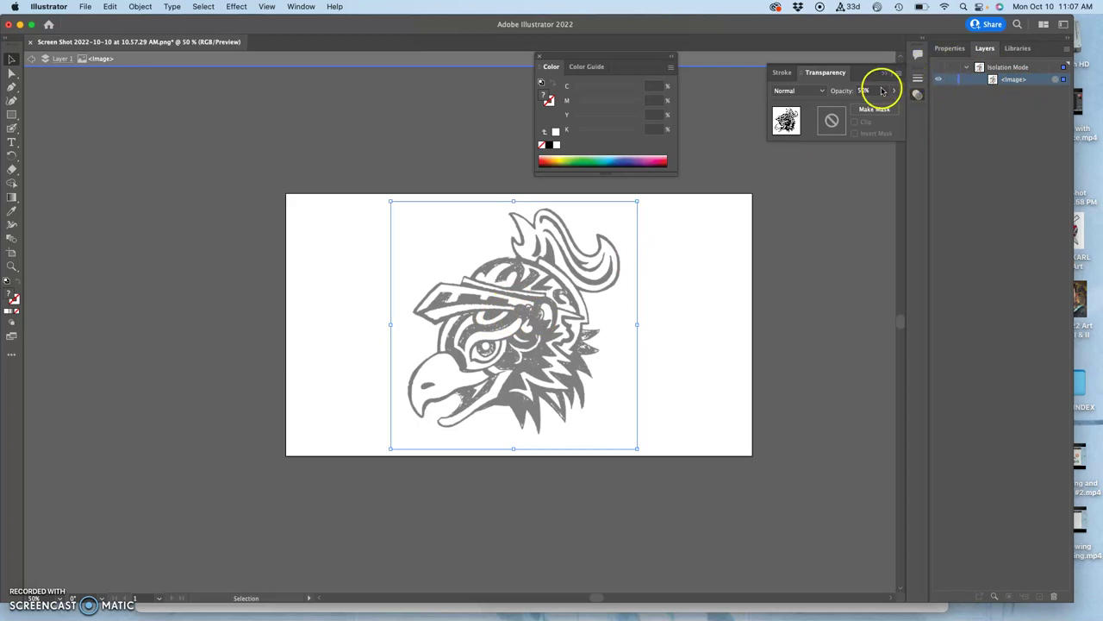
left_click(939, 69)
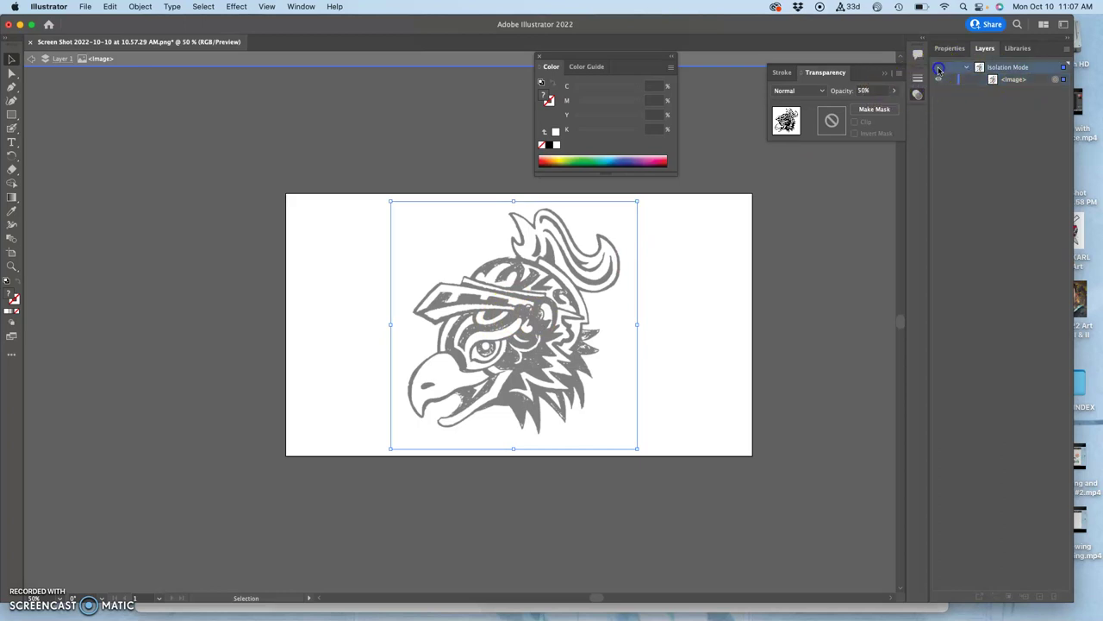
left_click(953, 81)
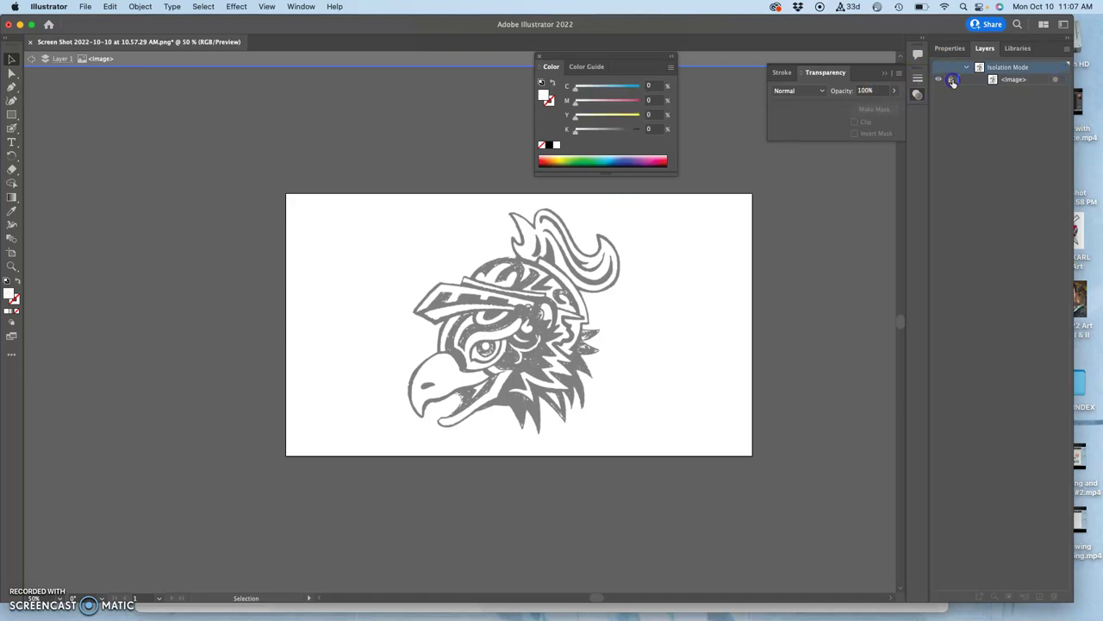
left_click(940, 81)
left_click(952, 81)
left_click(990, 49)
left_click(985, 518)
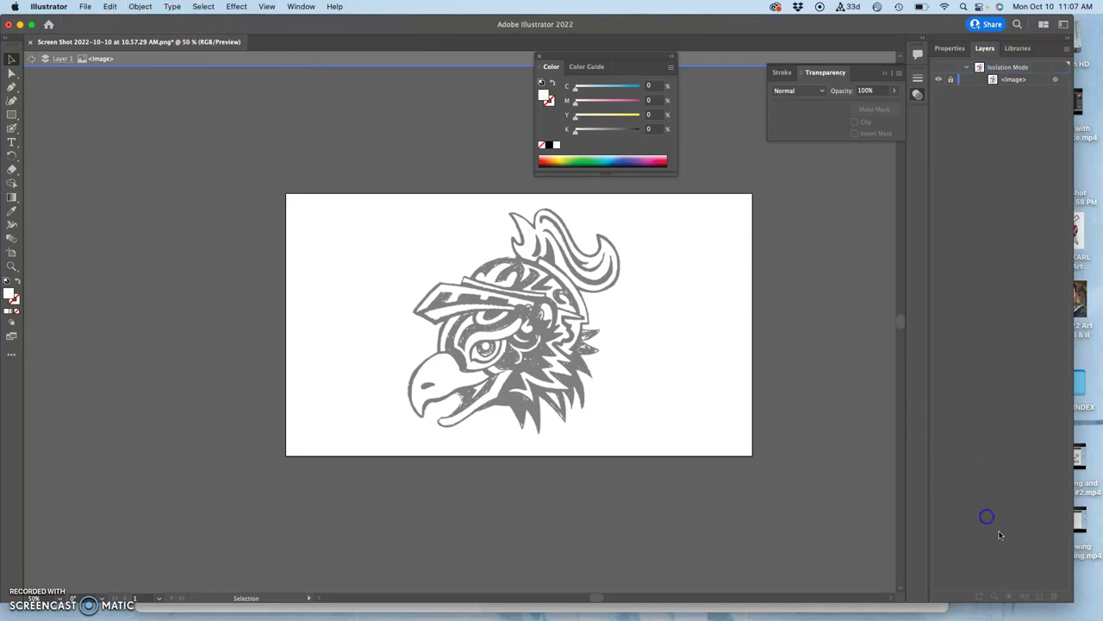
left_click(1041, 599)
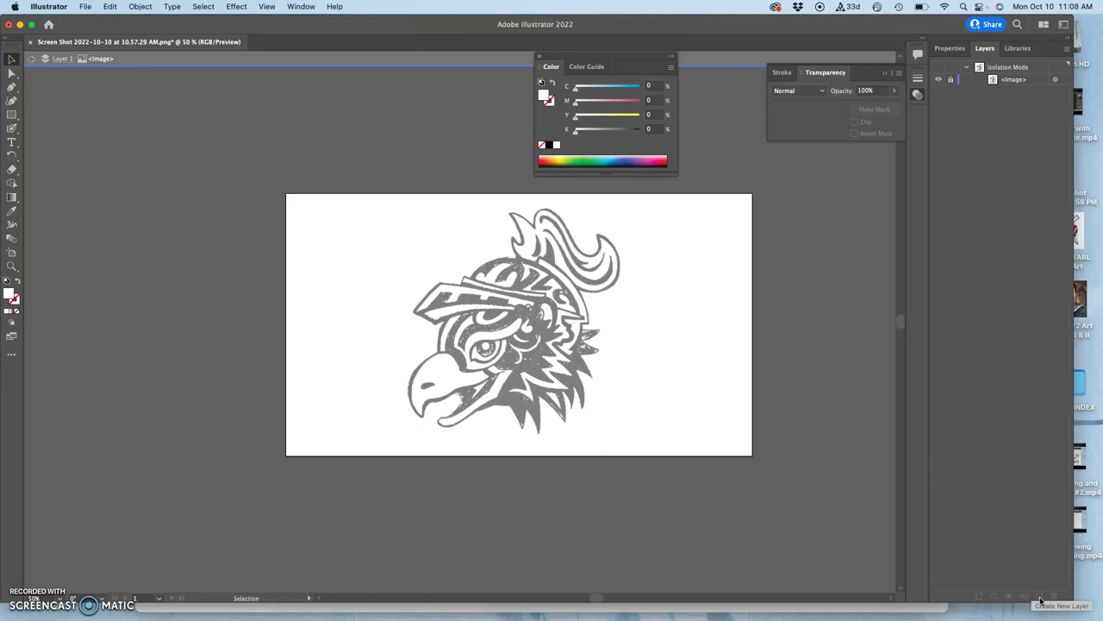
left_click(1041, 600)
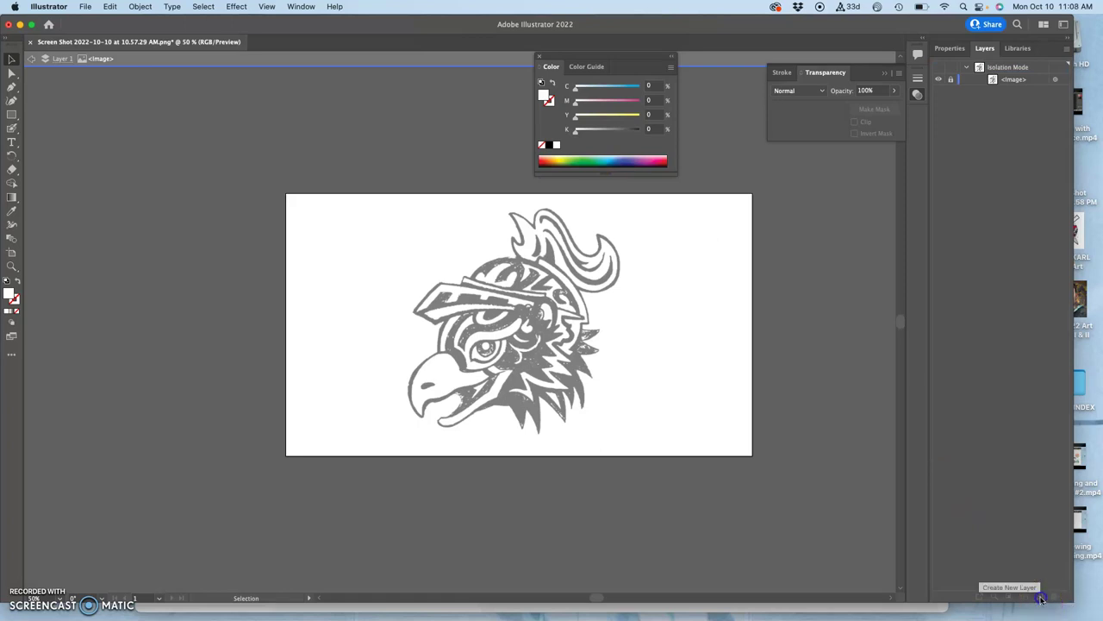
left_click(1041, 597)
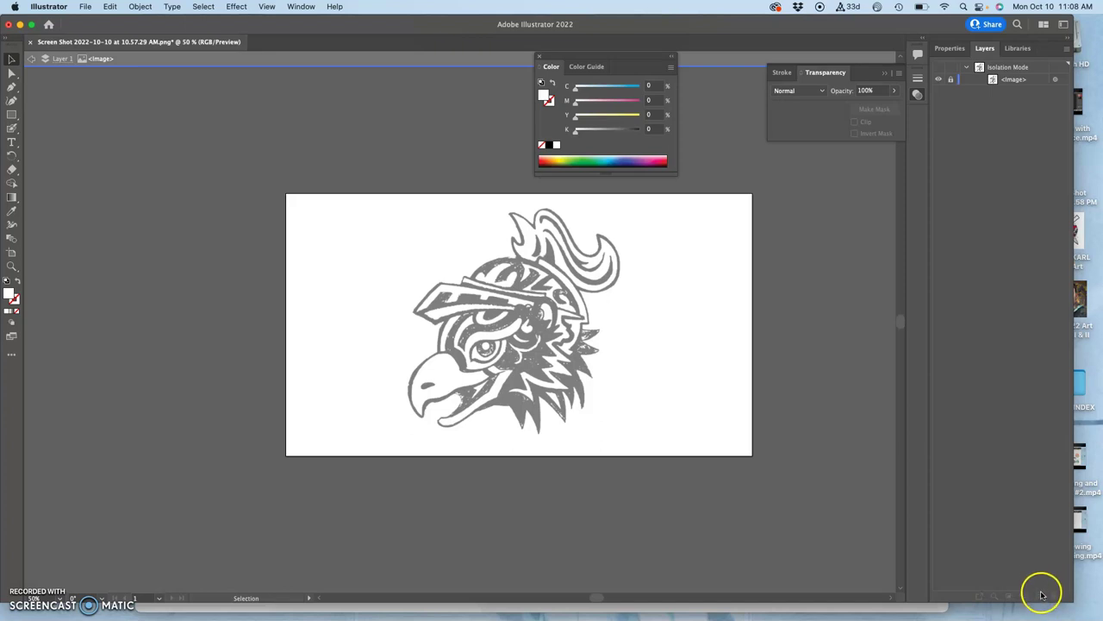
left_click(1032, 600)
Switch the document display to Preview on CPU.
left_click(941, 67)
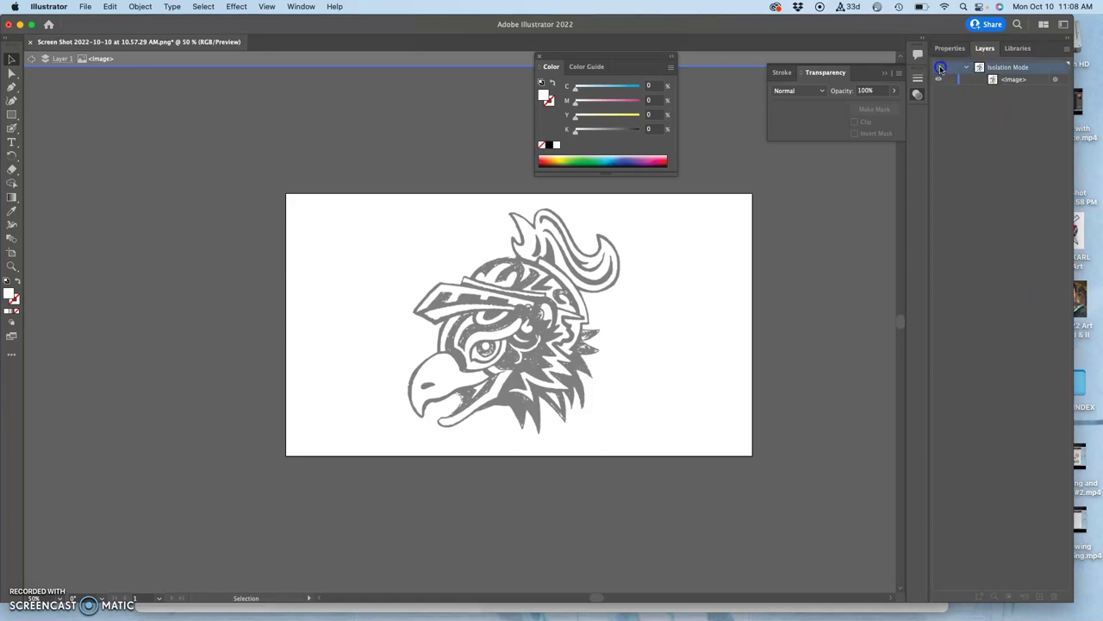
left_click(991, 68)
left_click(267, 7)
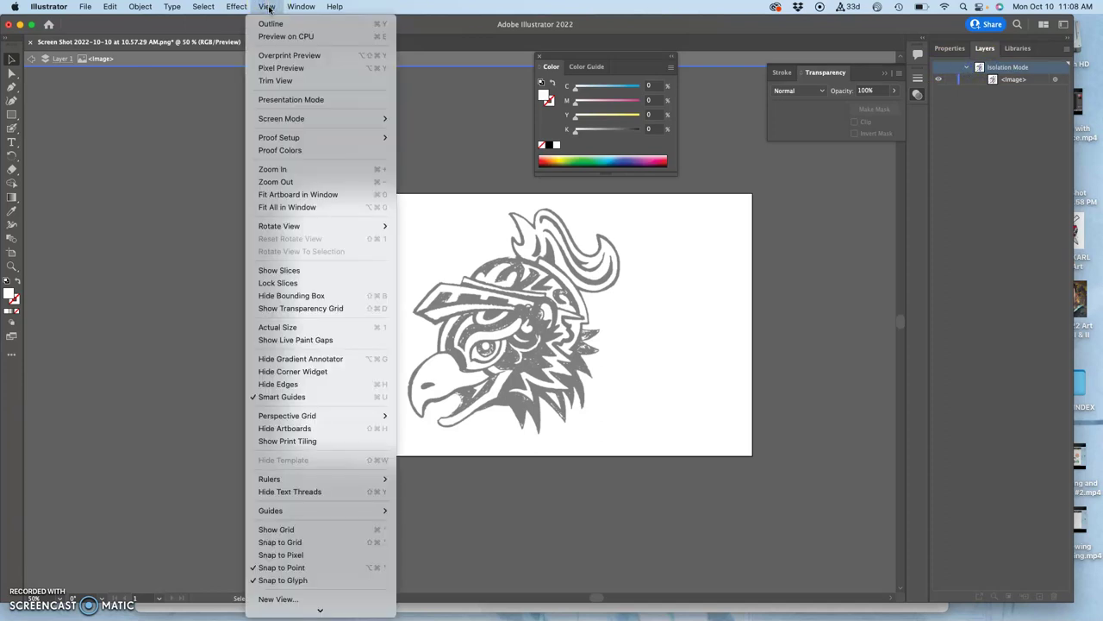
left_click(278, 38)
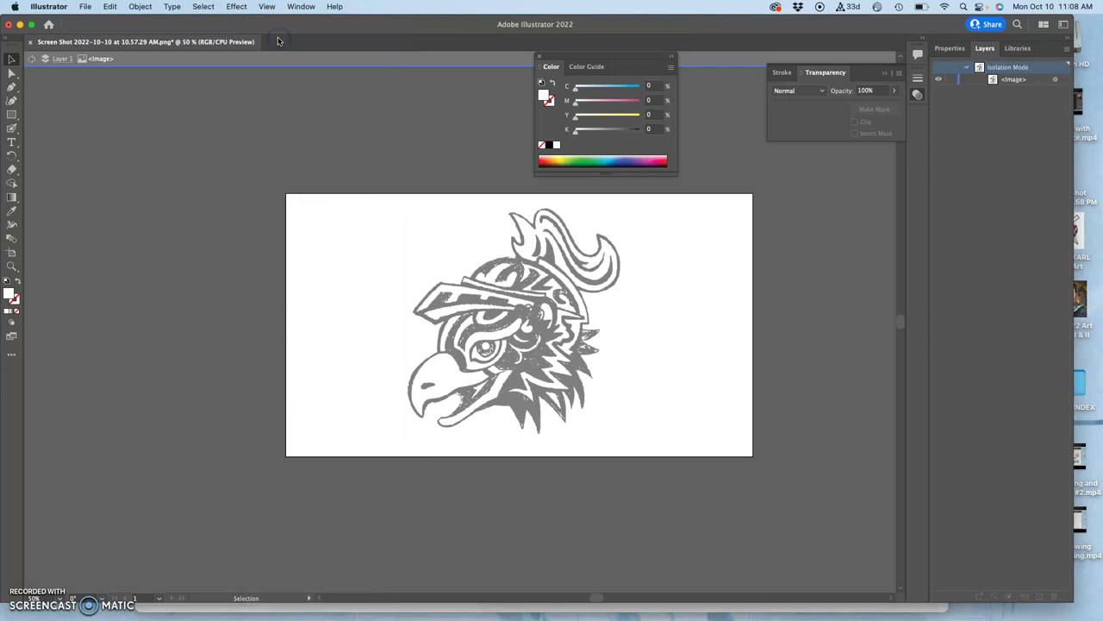
left_click(269, 7)
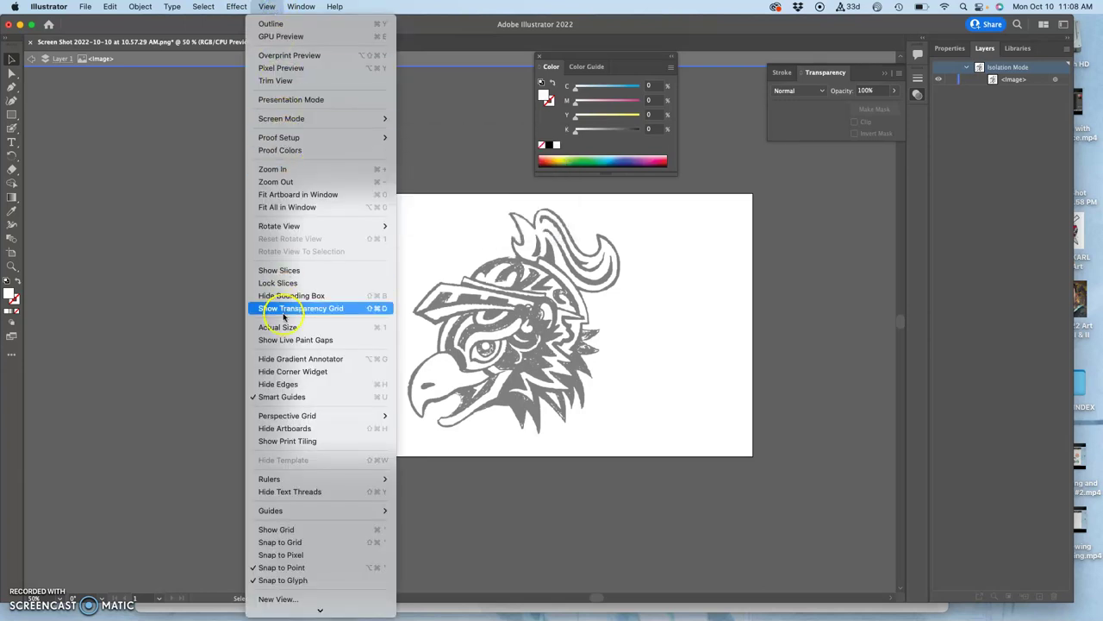
left_click(994, 69)
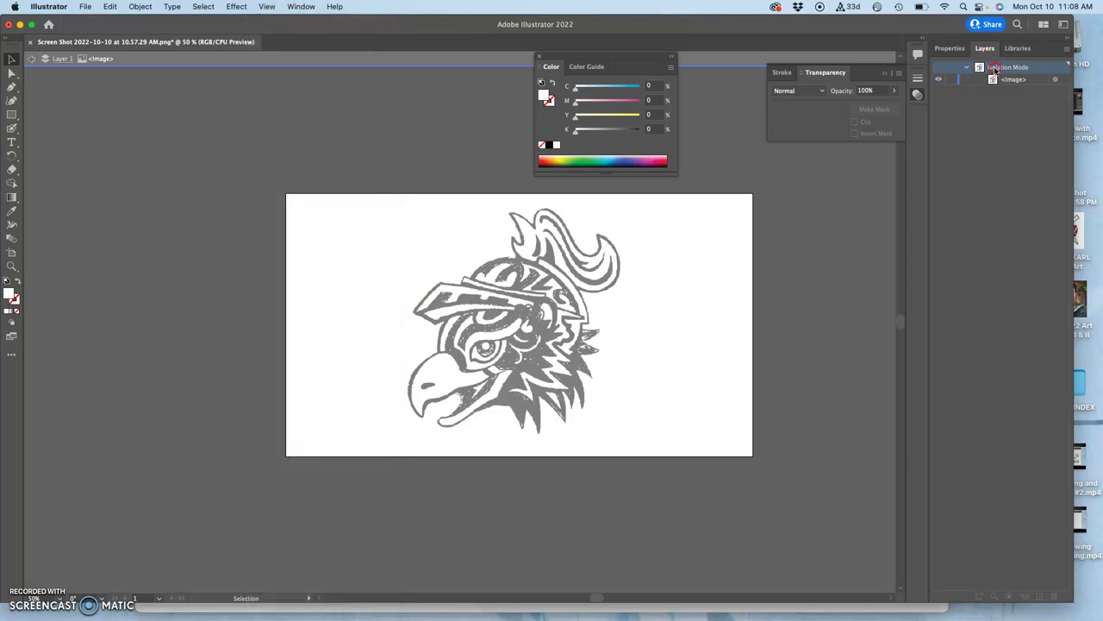
Exit Isolation Mode via the Layer 1 breadcrumb to return to the full document.
left_click(950, 49)
left_click(987, 50)
left_click(967, 69)
left_click(62, 61)
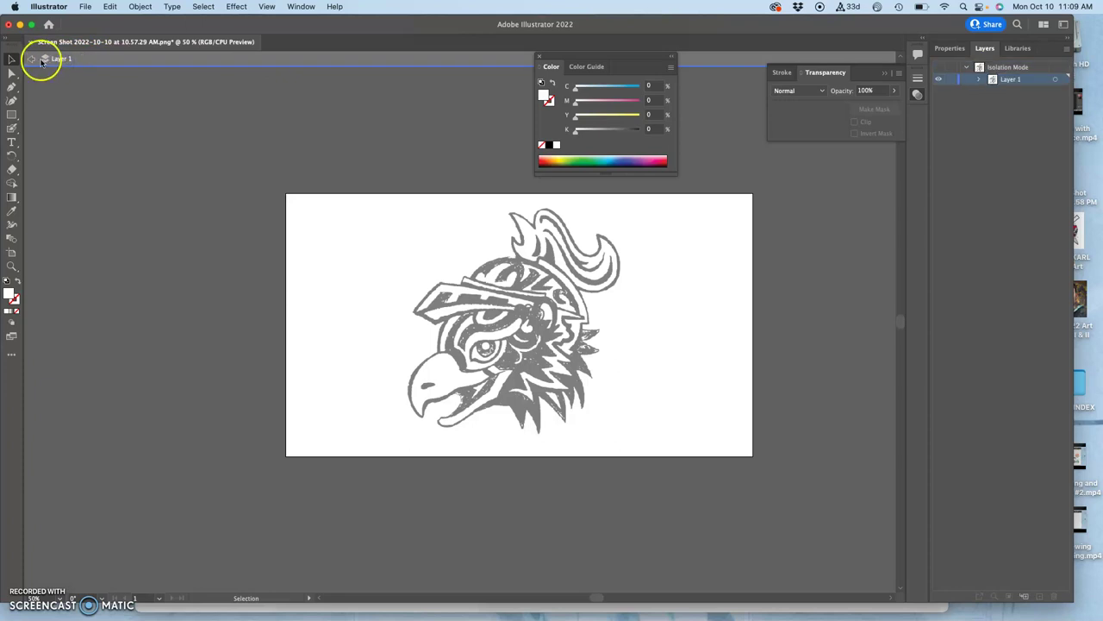
left_click(33, 58)
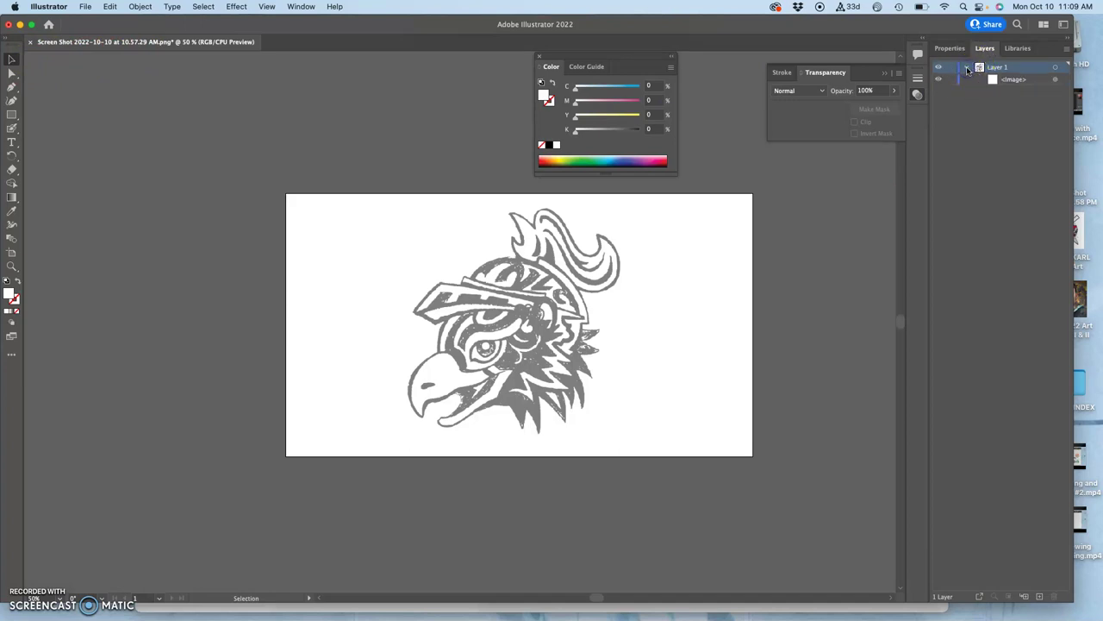
Set the hawk image inside Layer 1 to 50% opacity and lock it.
left_click(968, 69)
left_click(1020, 79)
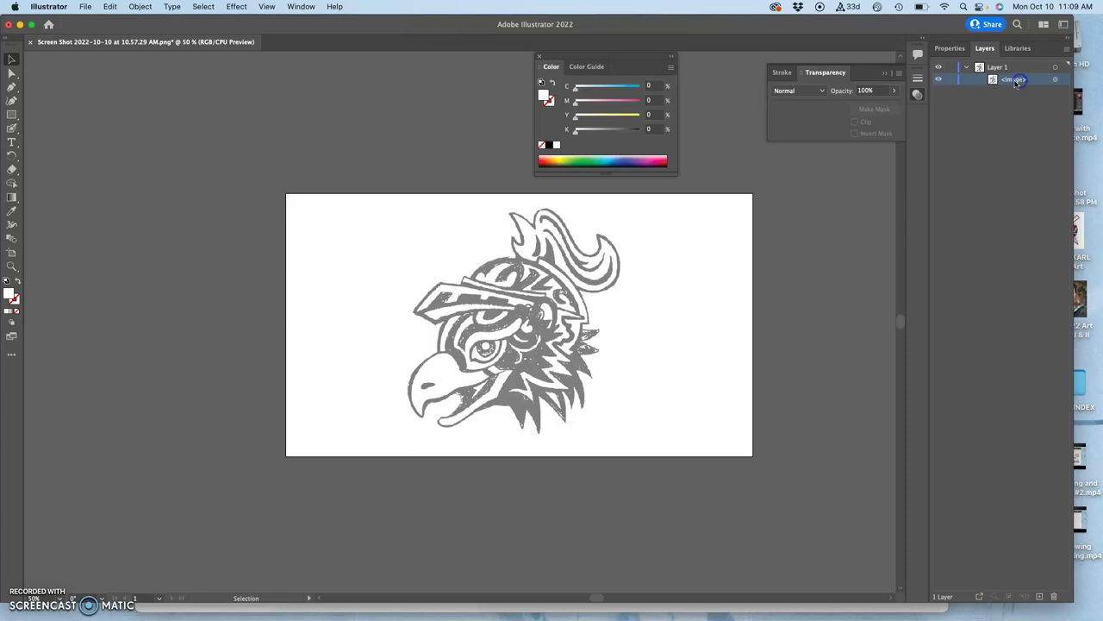
left_click(1057, 80)
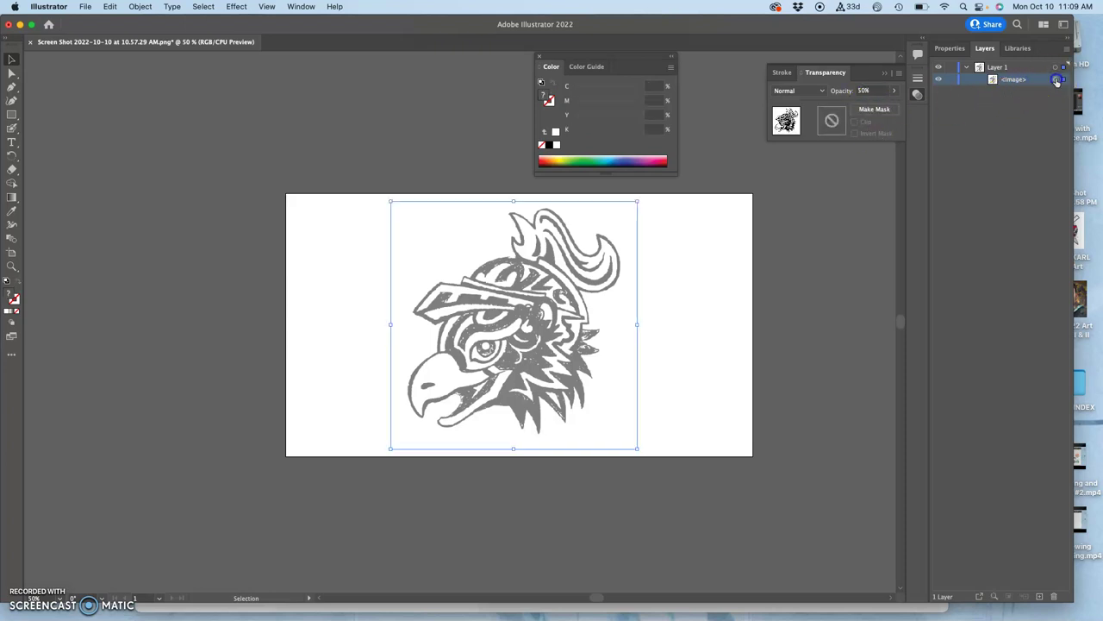
left_click(865, 91)
type("50")
left_click(953, 81)
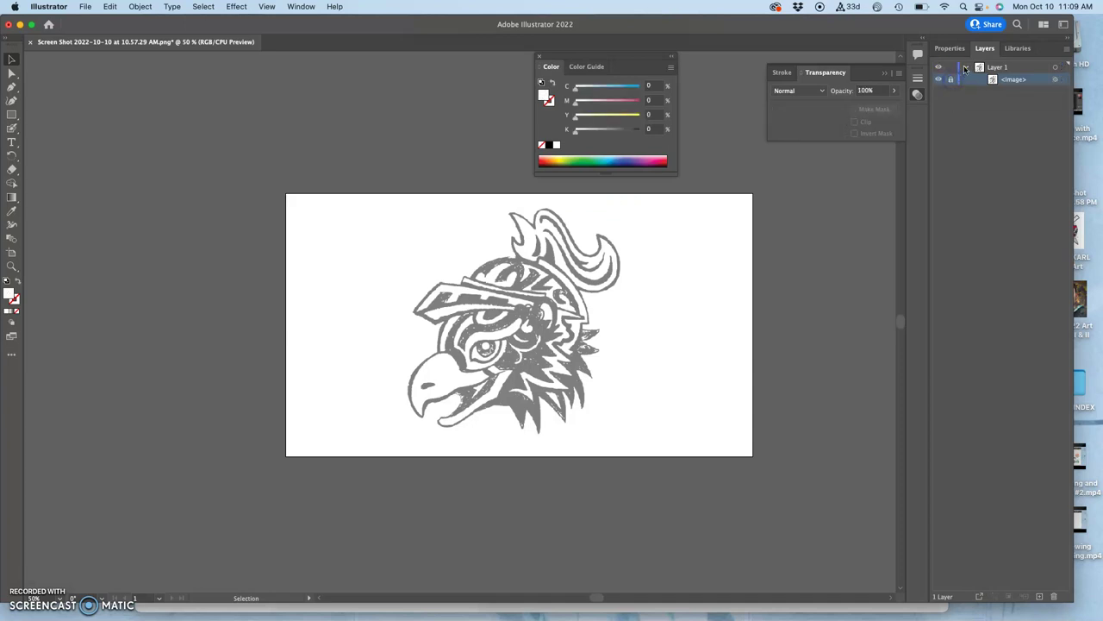
Collapse Layer 1, add a new Layer 2 above it, and lock Layer 1.
left_click(966, 68)
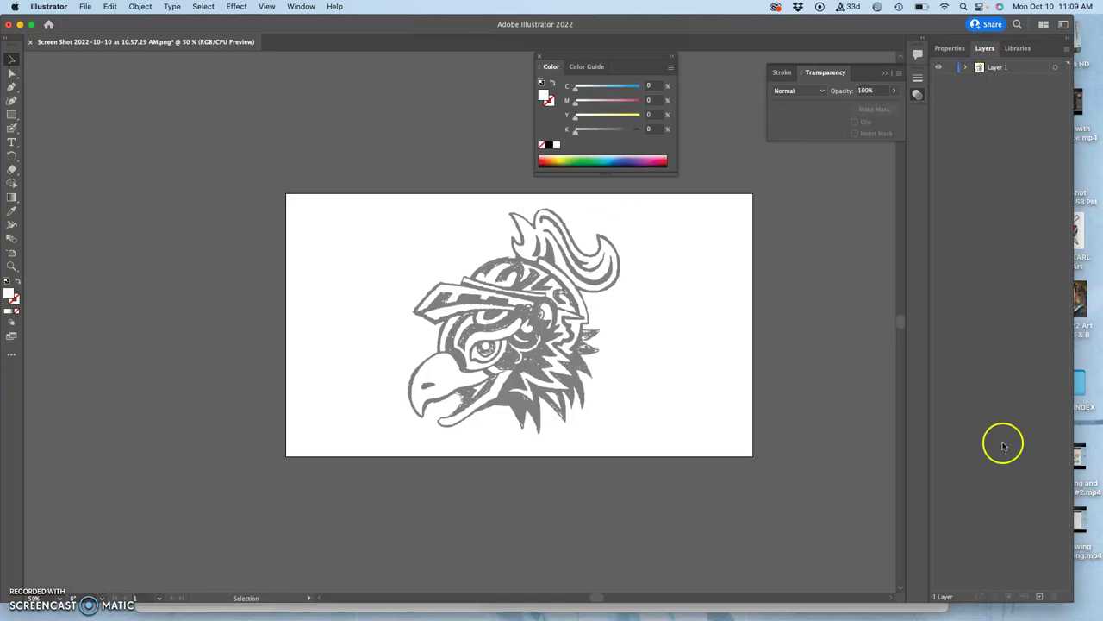
left_click(1039, 594)
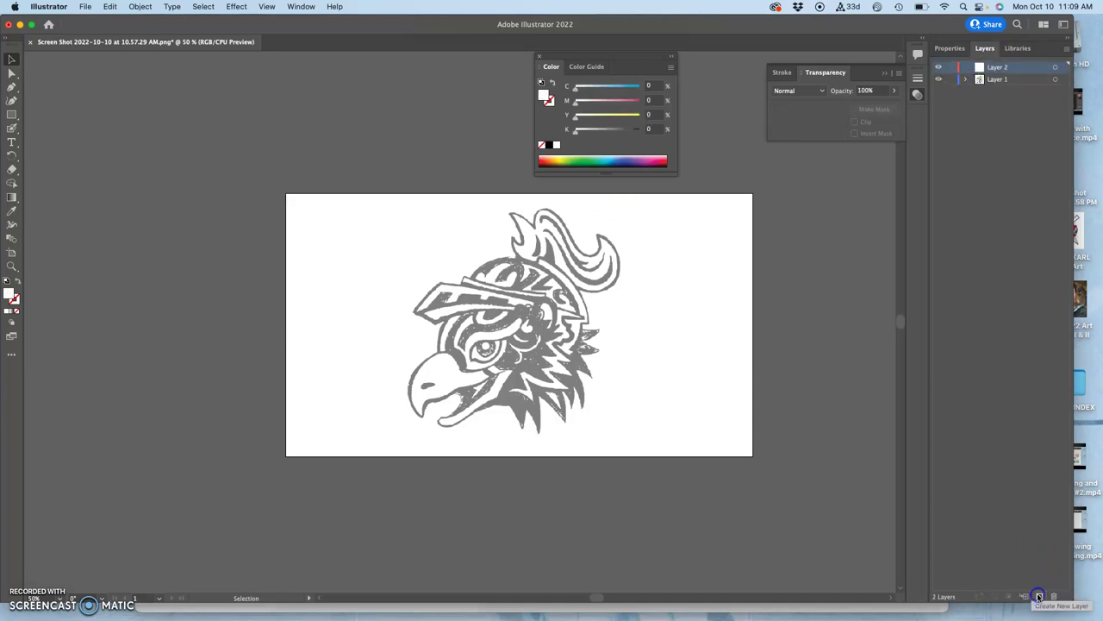
left_click(954, 79)
left_click(965, 74)
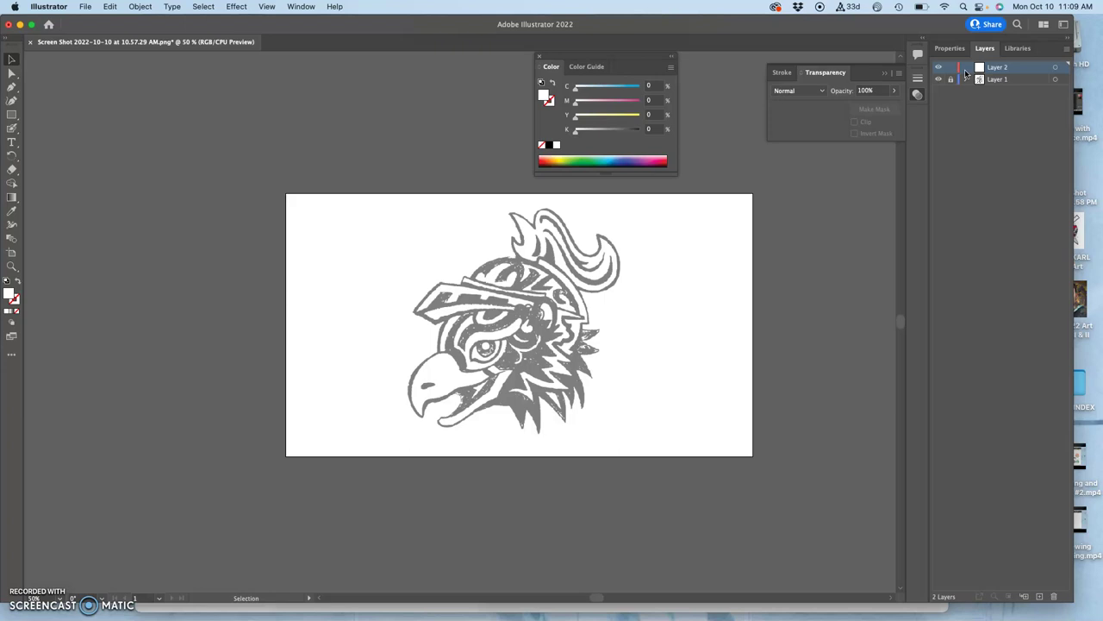
mouse_move(964, 76)
left_mouse_down()
mouse_move(554, 332)
mouse_move(431, 369)
mouse_move(384, 219)
left_mouse_up()
Try the Direct Selection, Pen and Curvature tools, browsing the Pen tool's variants.
left_click(13, 76)
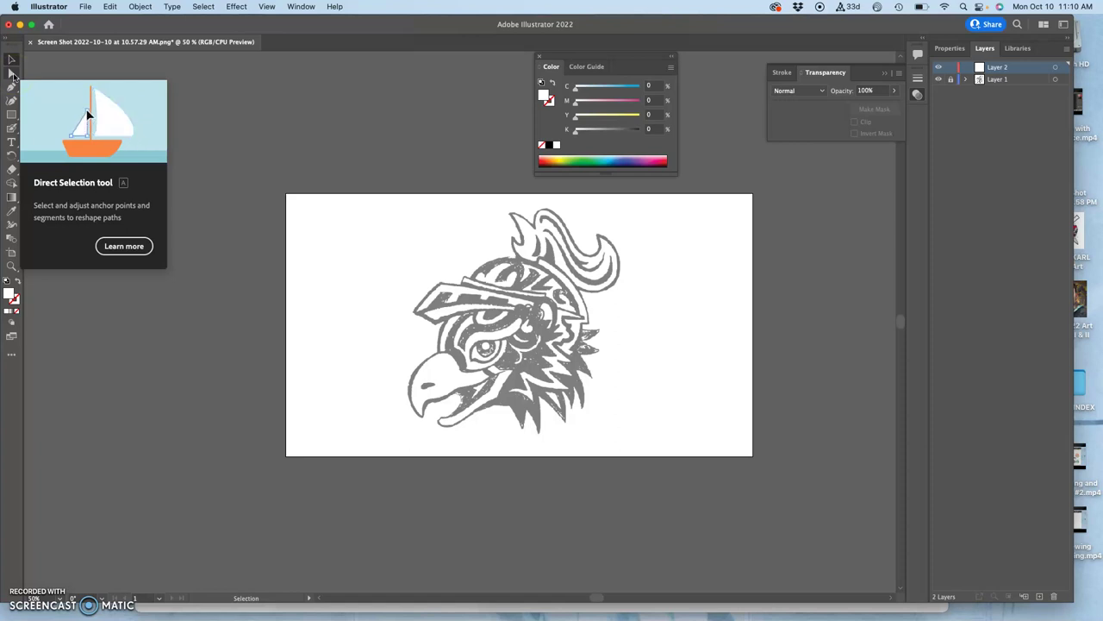
left_click(13, 76)
left_click(12, 87)
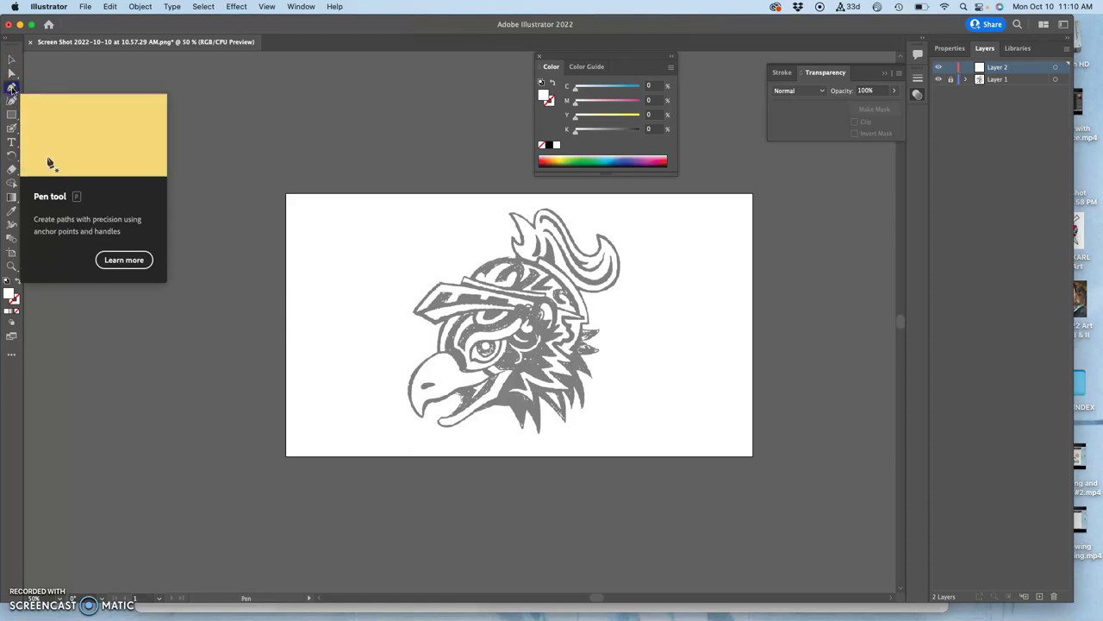
left_click(12, 101)
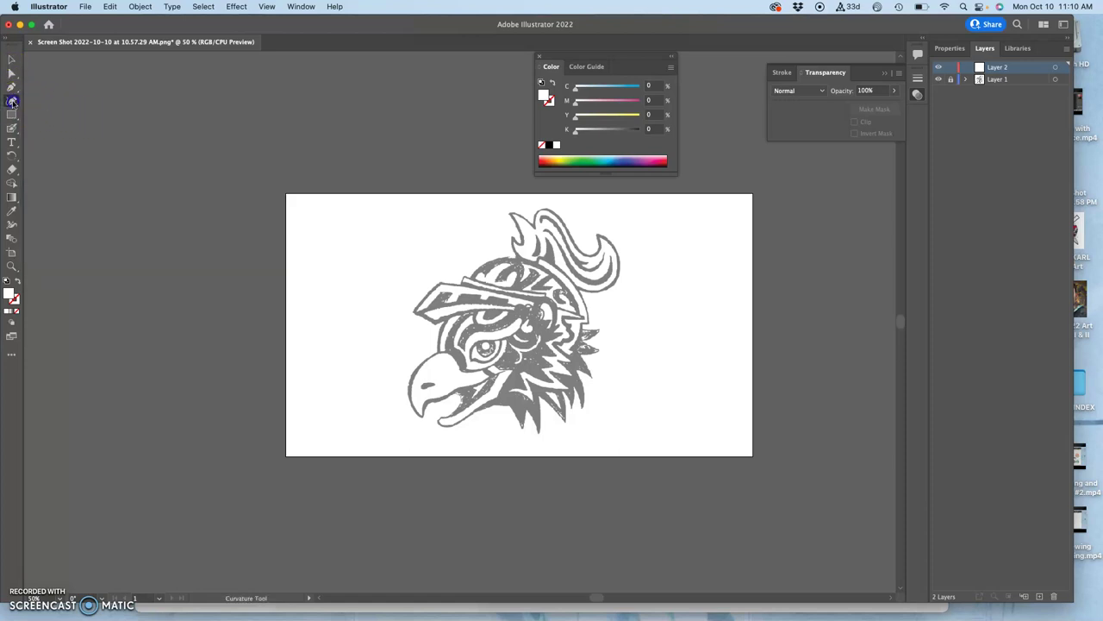
left_click(12, 88)
left_click_drag(12, 89, 50, 151)
left_click(11, 101)
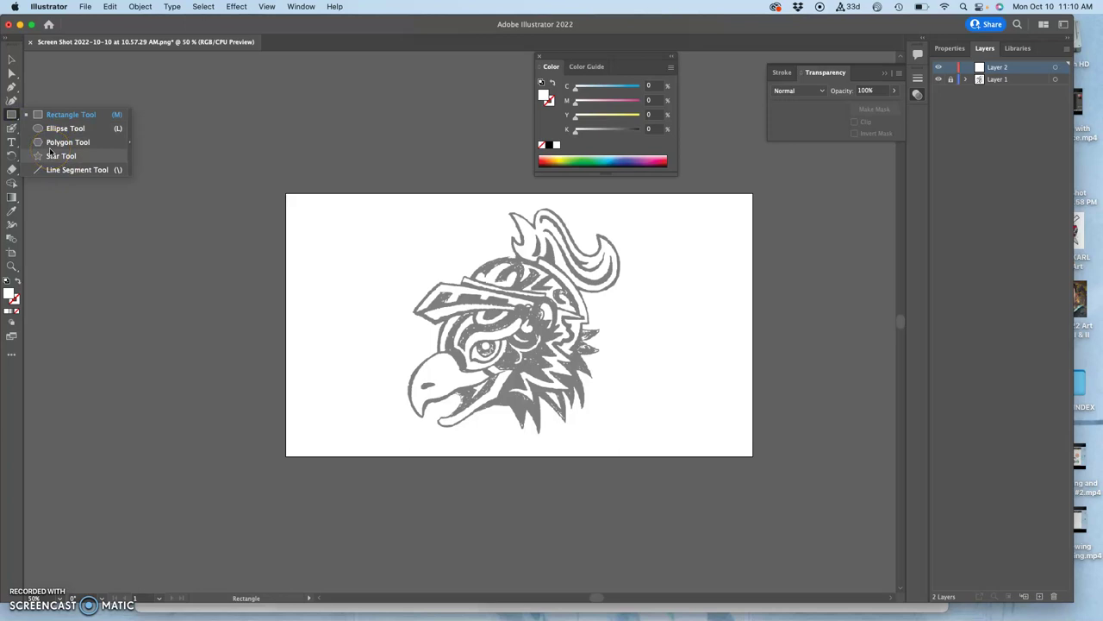
Draw a small circle with the Ellipse tool in the upper left and fill it black.
left_click(57, 136)
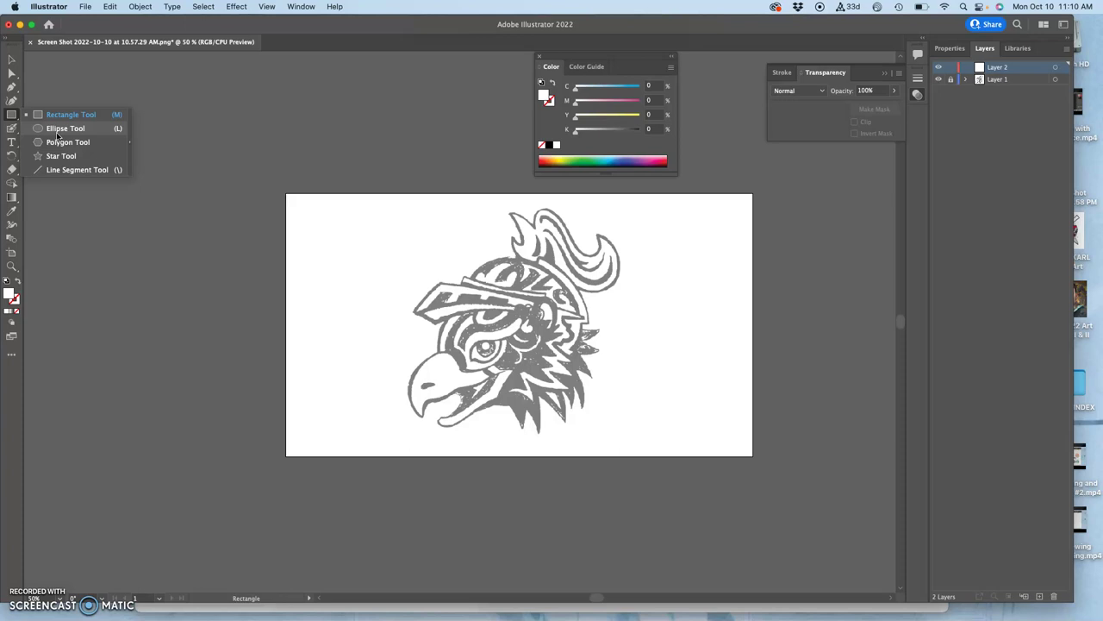
left_click(57, 135)
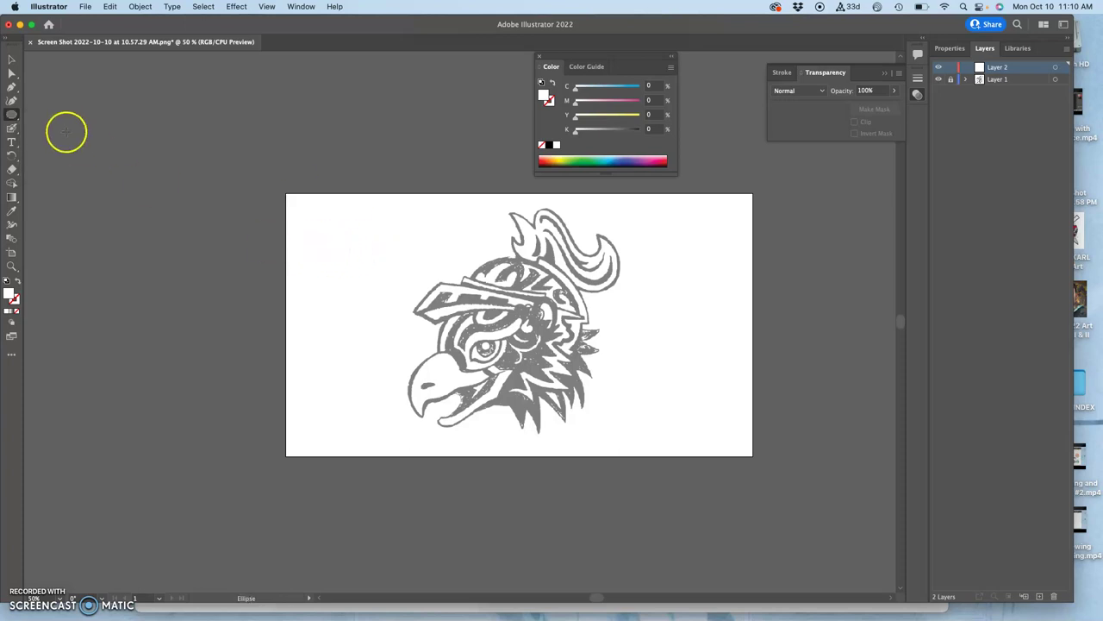
left_click_drag(344, 235, 394, 283)
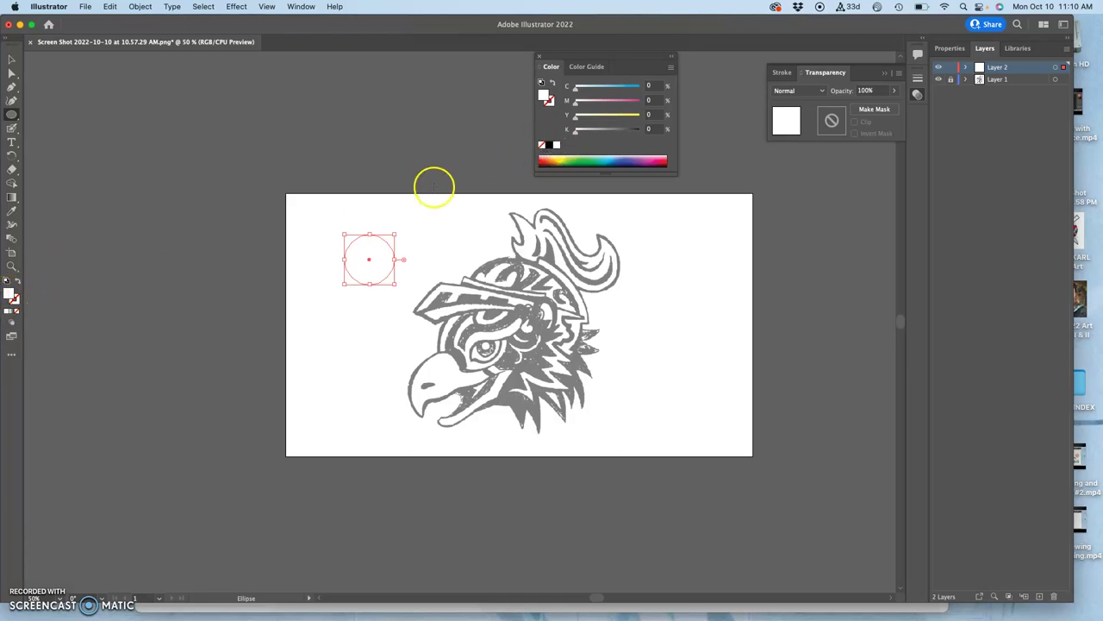
left_click(552, 145)
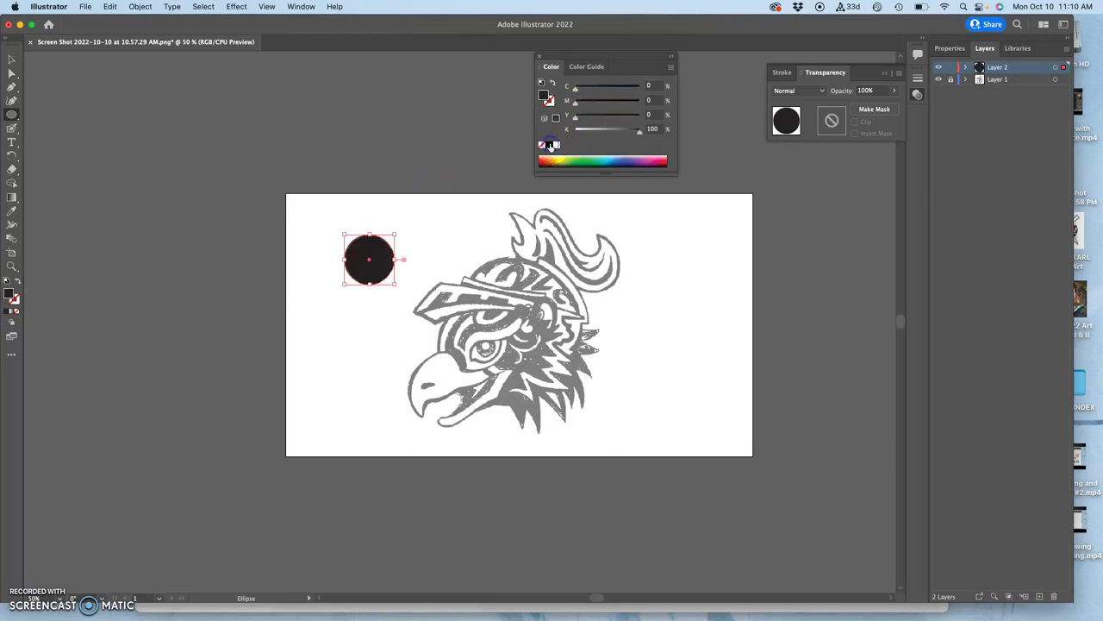
left_click(550, 101)
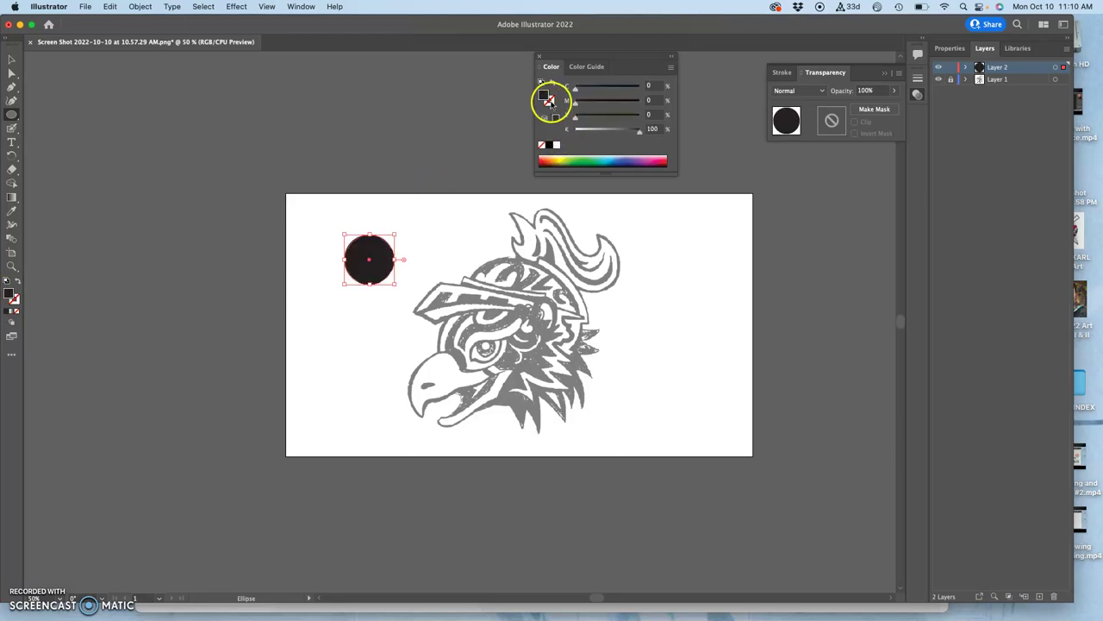